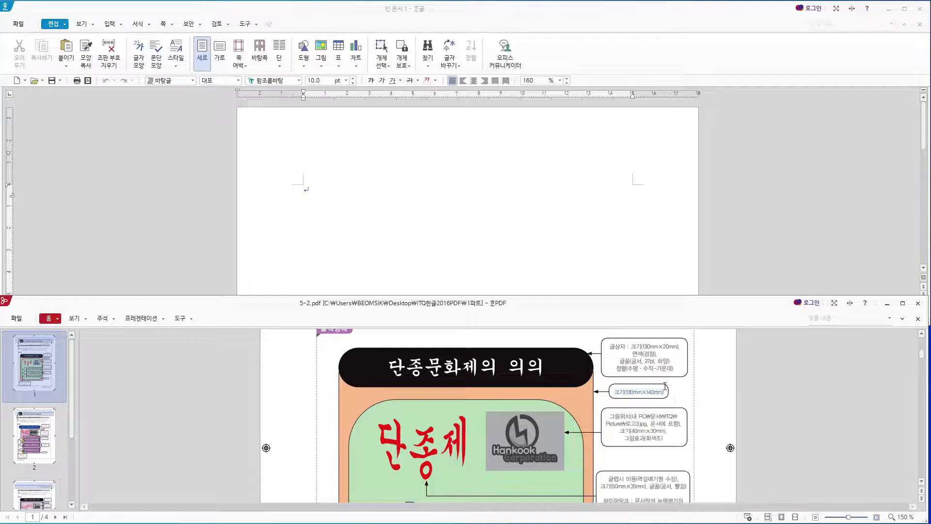
- Set the blank document's left and right page margins to 11 mm in the page setup
scroll(693, 392, "up", 2)
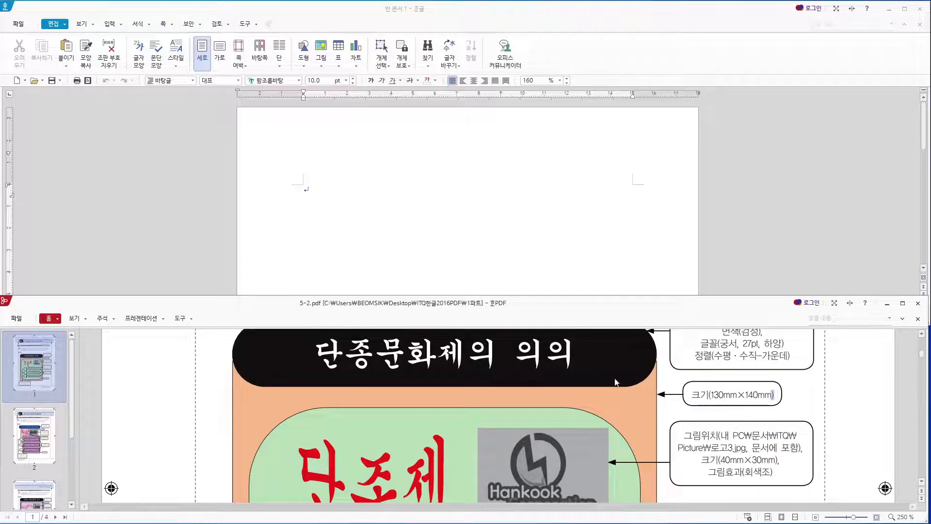
left_click(337, 160)
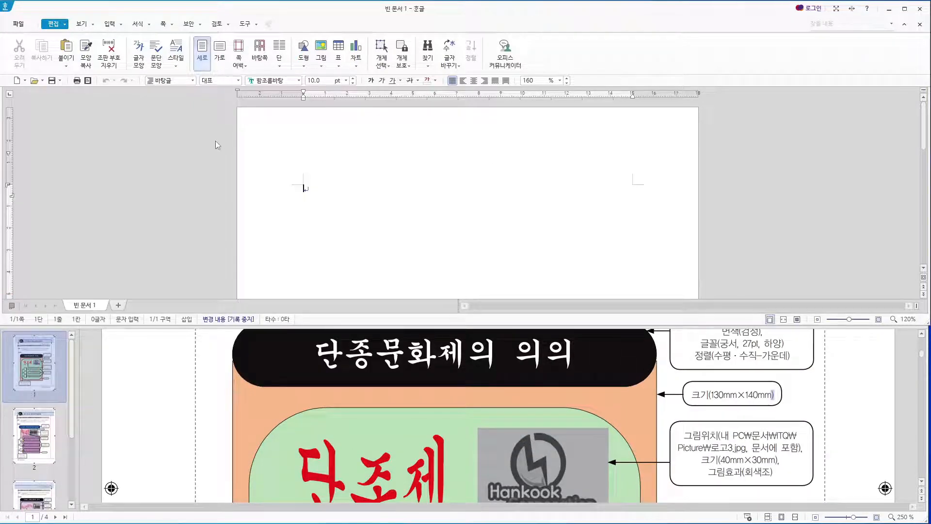
key("F7")
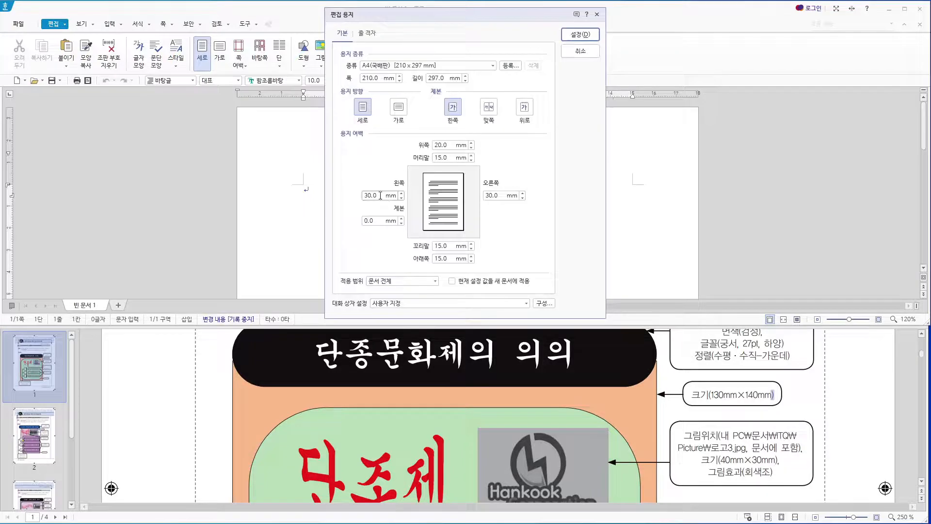
type("11")
key("Tab")
type("1")
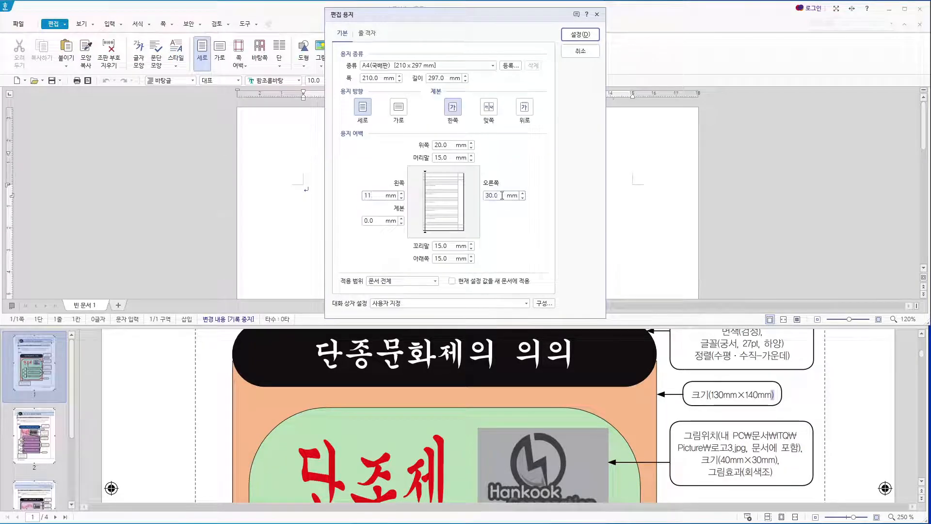
type("1")
- Set the header margin and the top margin to 10 mm each
double_click(440, 158)
type("0")
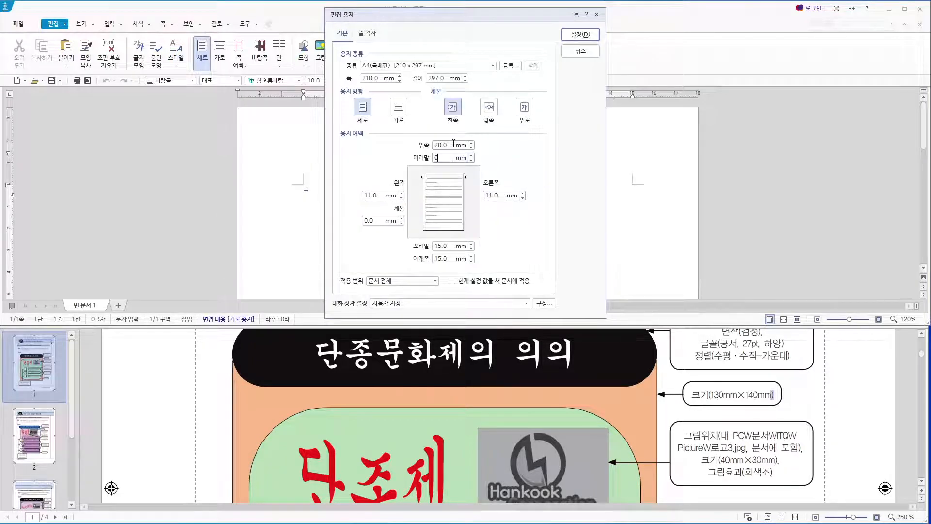
key("BackSpace")
type("10")
double_click(441, 145)
type("10")
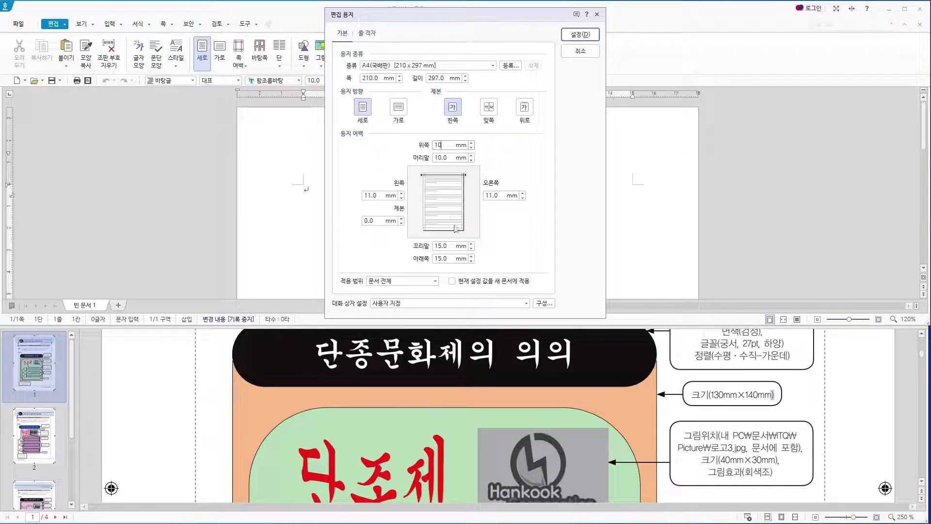
- Set the footer and bottom margins to 10 mm each and apply the page setup
double_click(451, 246)
type("10")
key("Tab")
type("10")
left_click(580, 33)
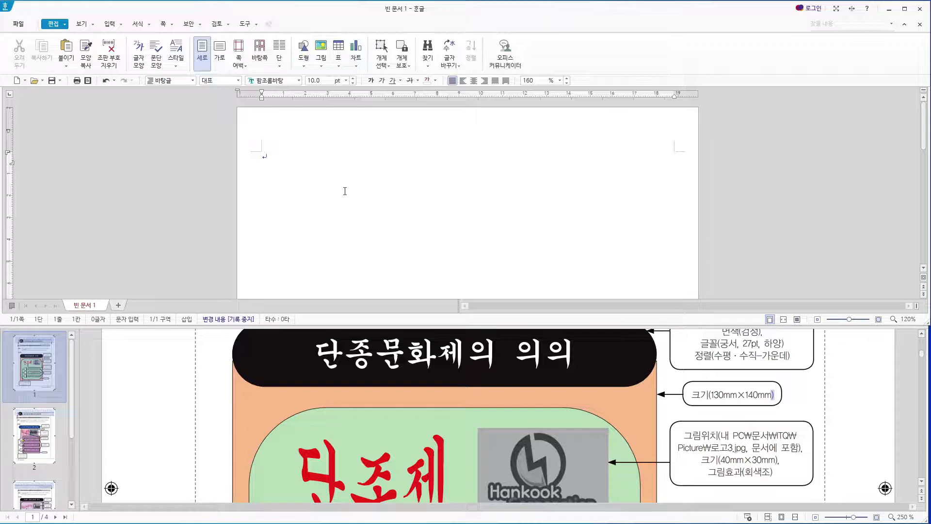
- Enter the question number "4." on the first line and add three empty lines below it
type(".")
key("Return")
key("Return")
left_click(305, 169)
key("Return")
- Draw a rectangle about 22 mm wide and 17 mm high beside the empty lines
left_click(109, 24)
left_click(44, 45)
left_click_drag(279, 167, 327, 206)
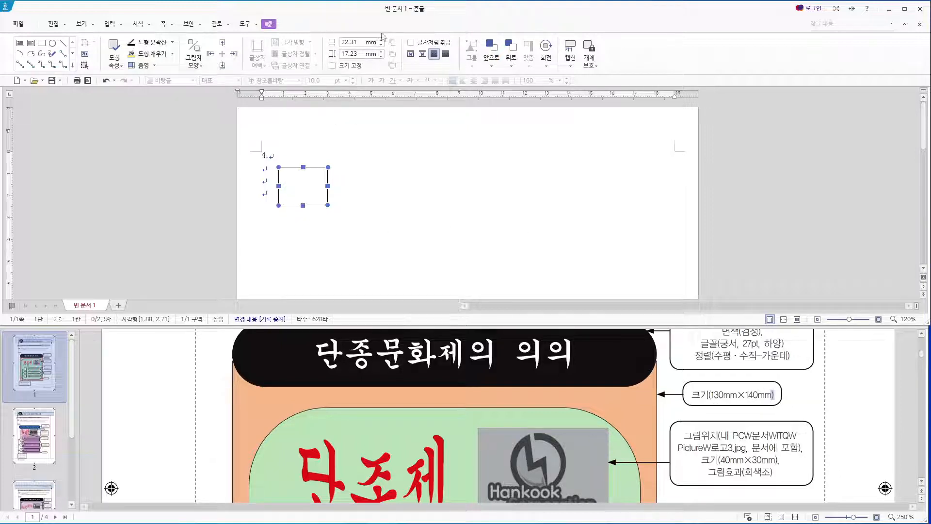
- Resize the rectangle to 130 mm wide by 140 mm high and fill it with yellow (RGB 255,215,0) 60% lighter
left_click_drag(360, 43, 314, 42)
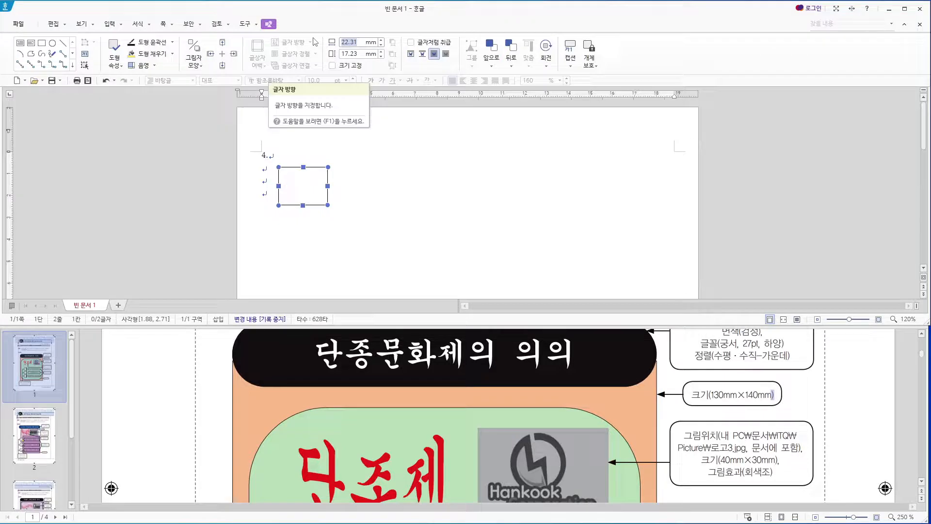
type("130")
key("Tab")
type("14")
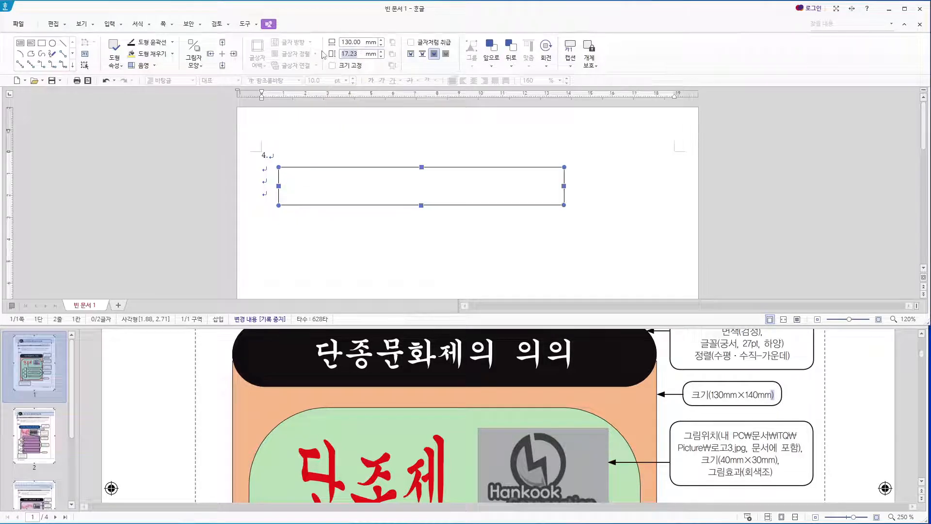
type("0")
key("Return")
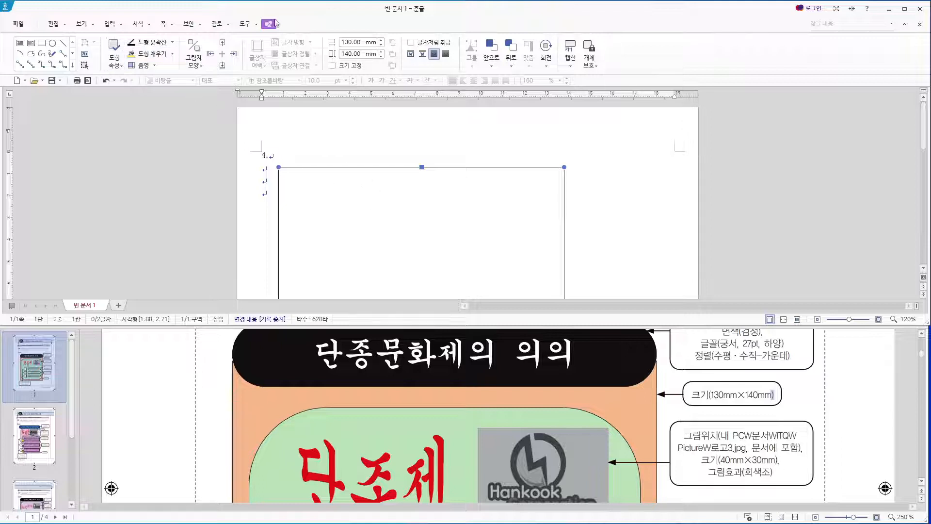
left_click(172, 54)
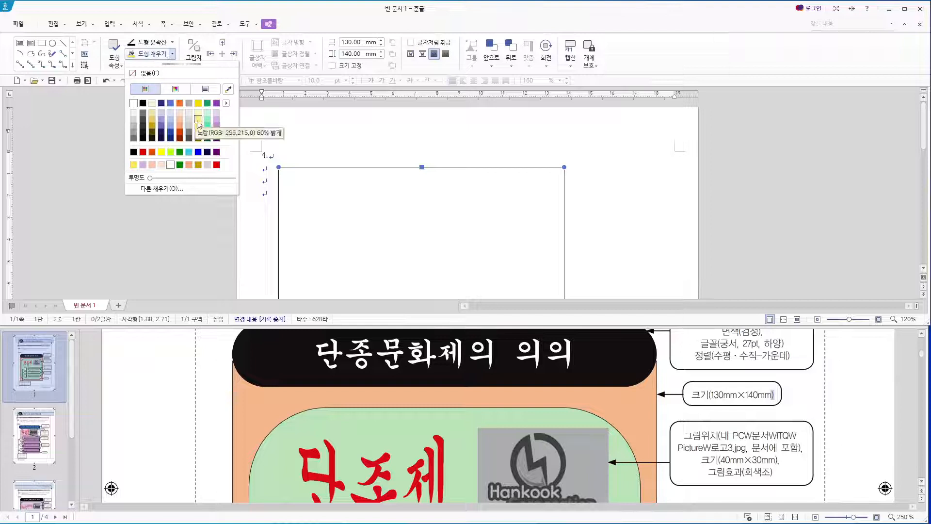
left_click(198, 119)
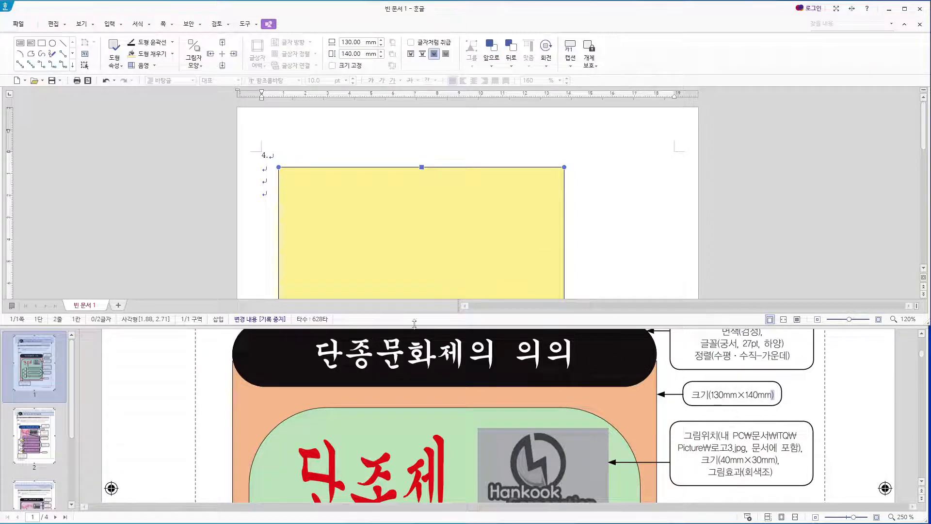
- Draw a horizontal text box about 118 mm wide and 12 mm high over the yellow rectangle's upper edge
scroll(260, 376, "down", 8)
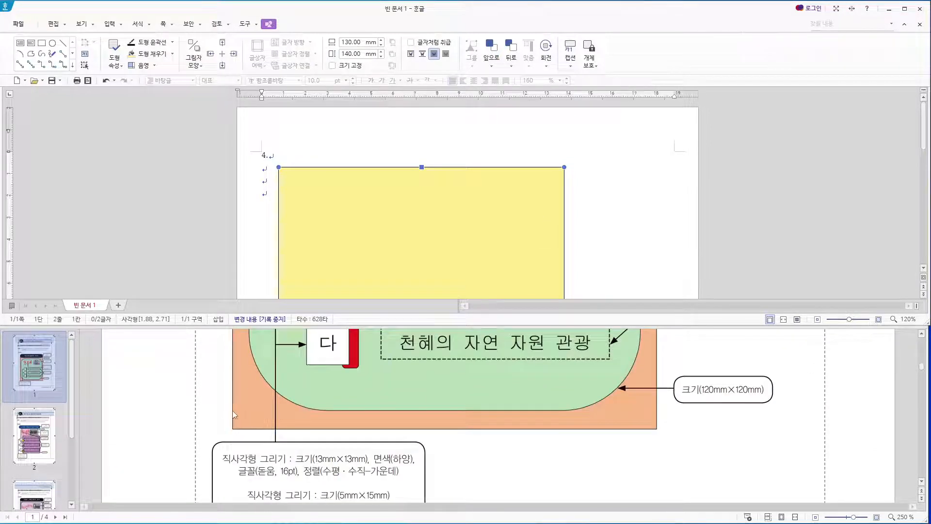
scroll(626, 446, "up", 8)
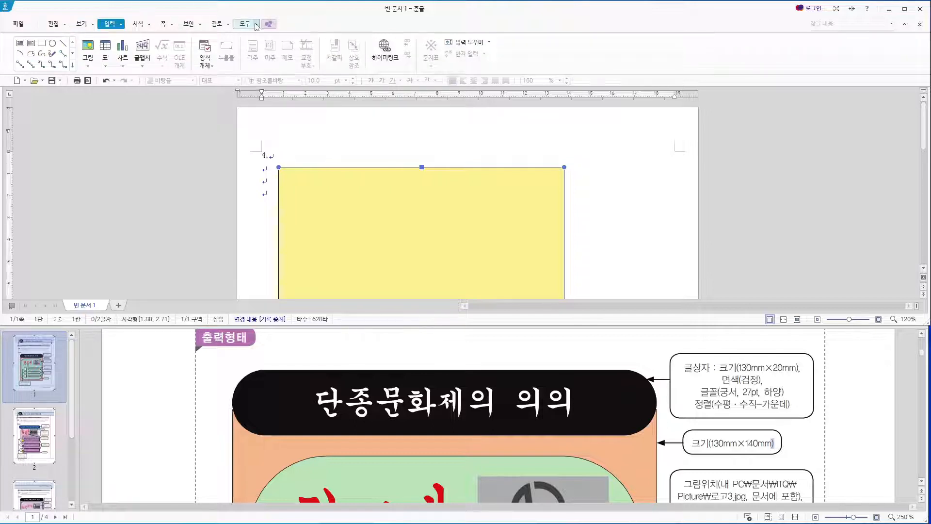
left_click(20, 42)
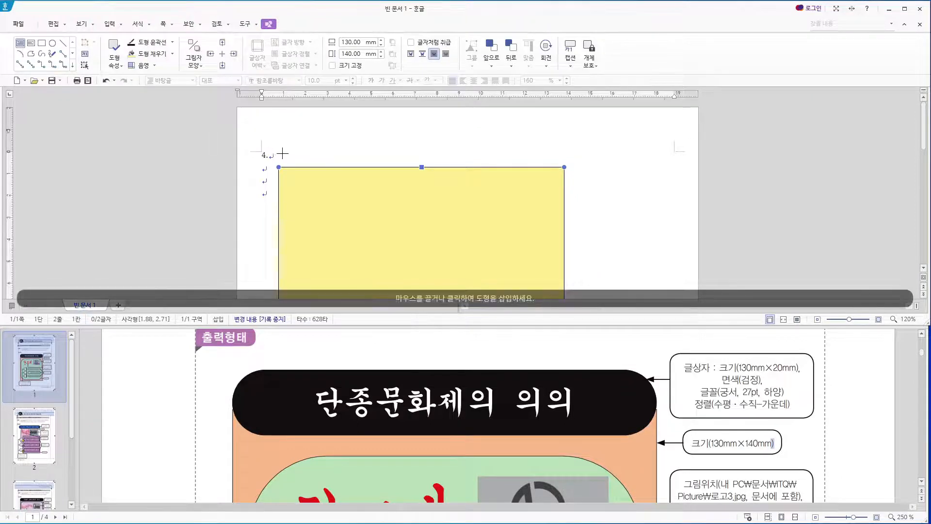
left_click_drag(283, 153, 542, 180)
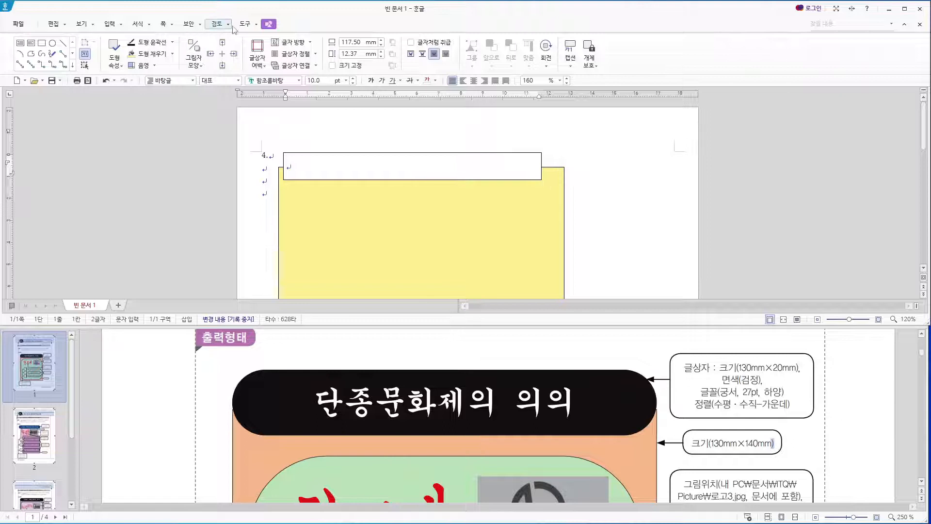
- Set the text box's size to 130 mm wide and 20 mm high
left_click(364, 43)
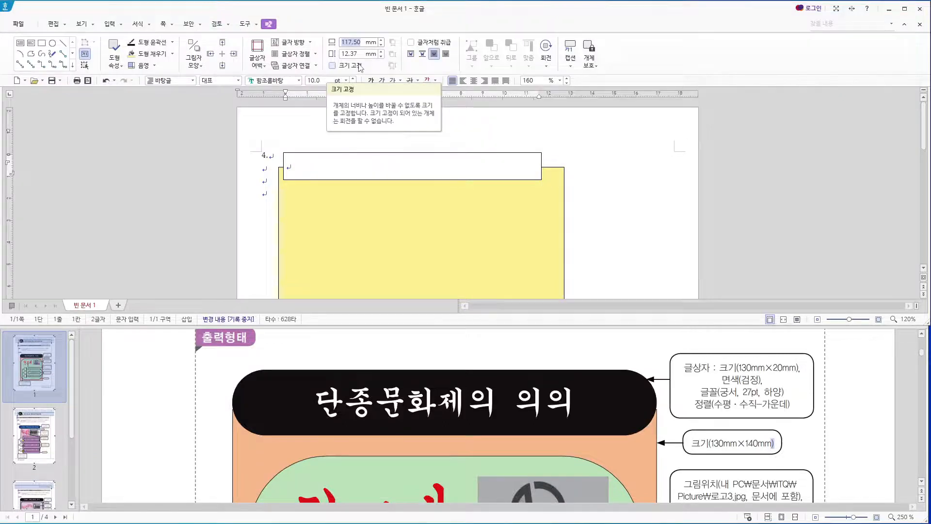
type("130")
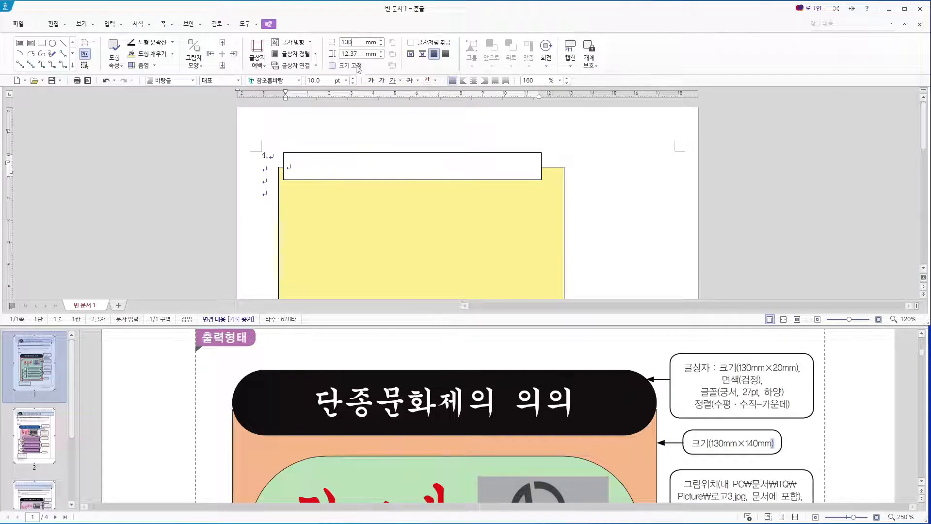
left_click(360, 53)
type("20")
key("Return")
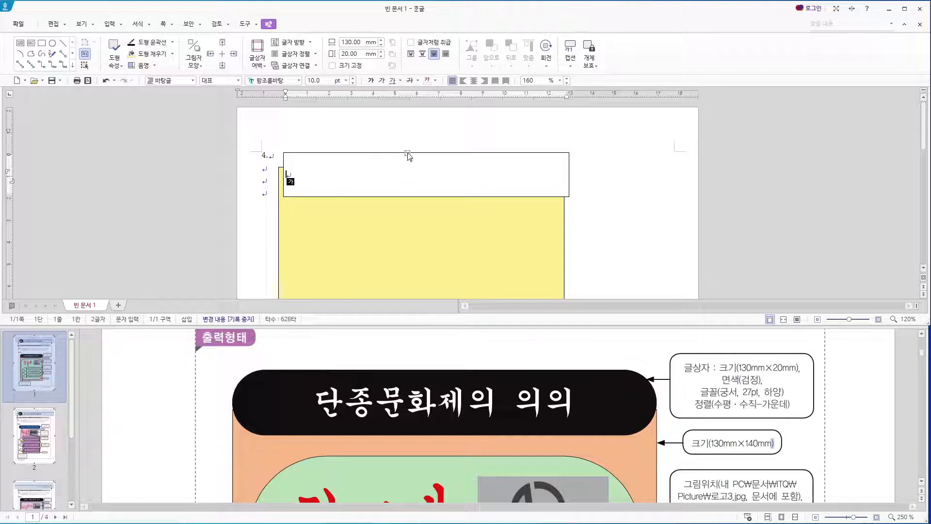
- Fill the text box with black
left_click(343, 152)
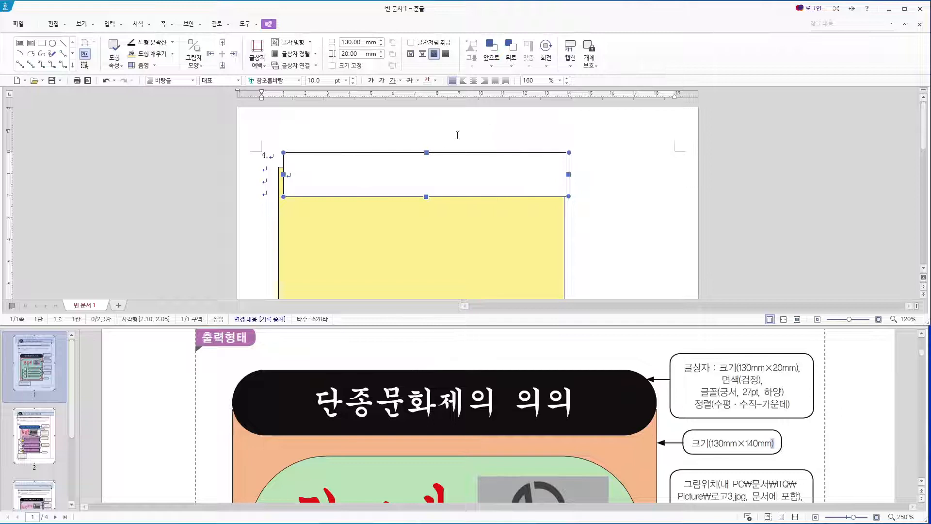
left_click(173, 55)
left_click(143, 102)
- Align the black text box with the yellow rectangle's side edges and nudge it slightly upward
left_click_drag(409, 185, 404, 186)
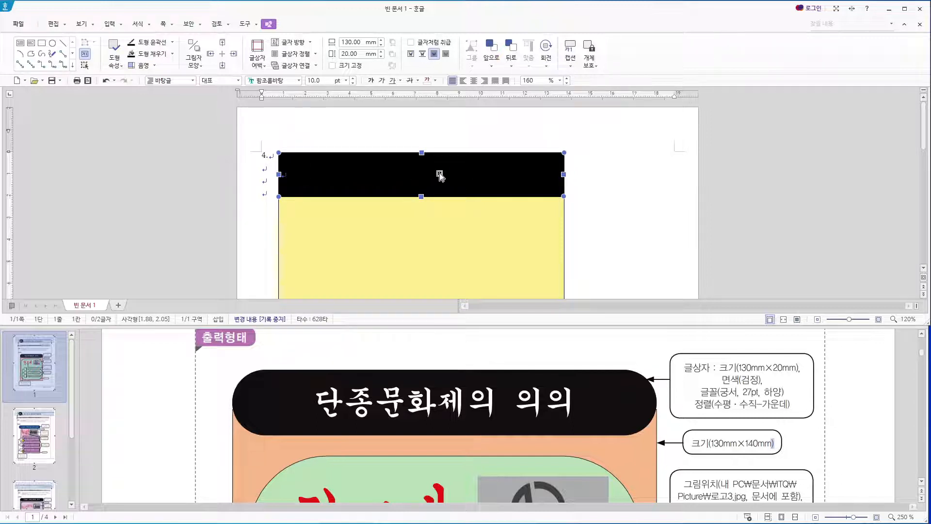
key("Up")
key("Up")
key("Up")
key("Up")
key("Up")
key("Up")
key("Up")
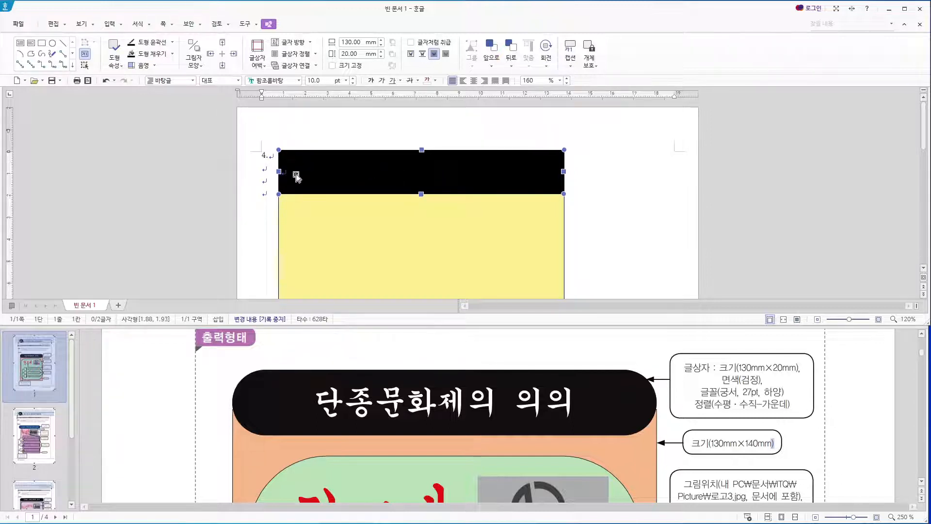
- Enter the title "단종문화제의 의의" in the black text box and colour the text white
left_click(341, 165)
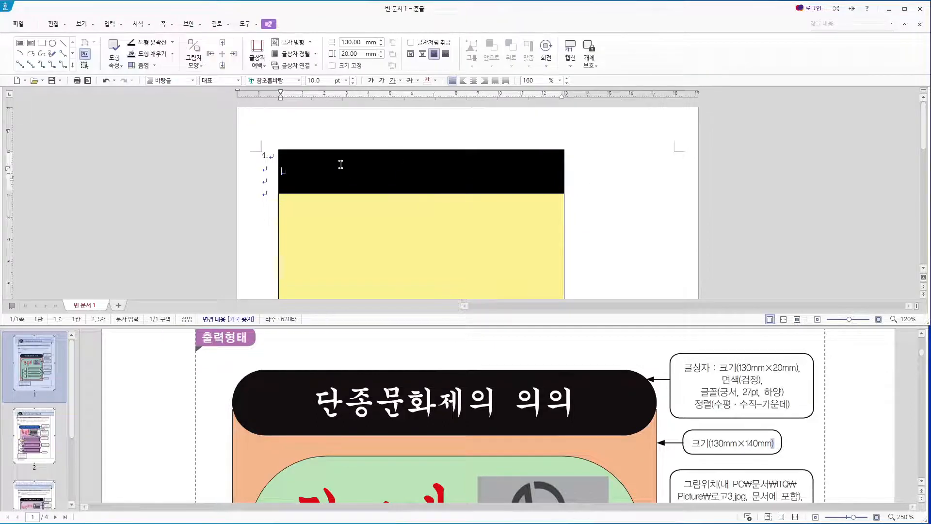
type("ㄷㅏㄴ종문화제의 의")
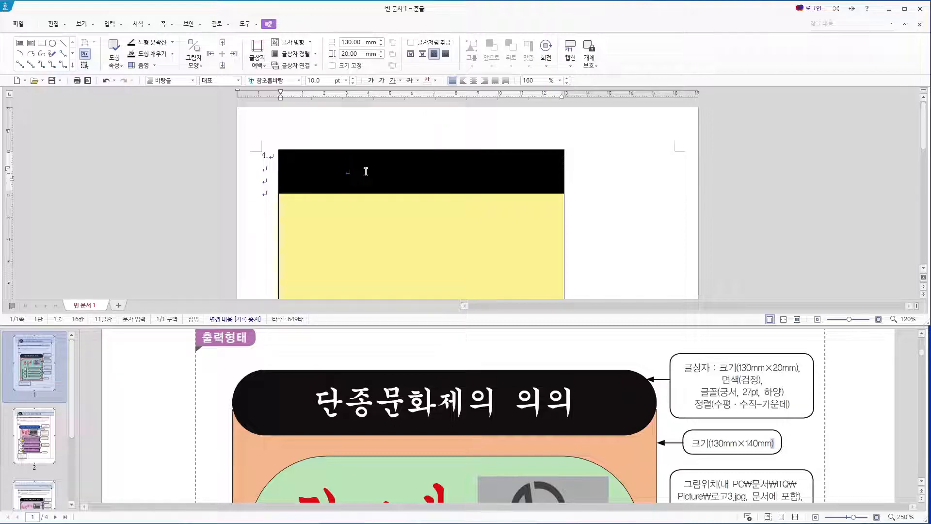
left_click_drag(366, 172, 259, 171)
key("ctrl+c")
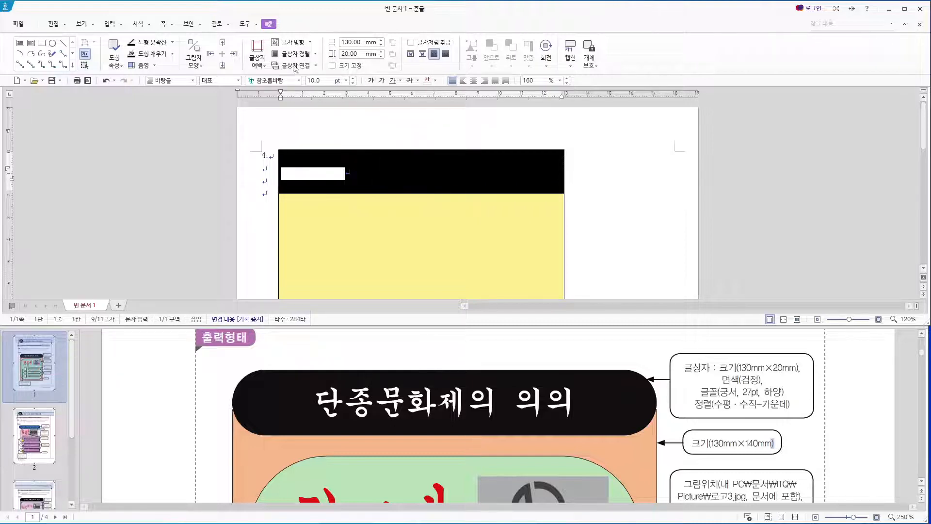
left_click(434, 80)
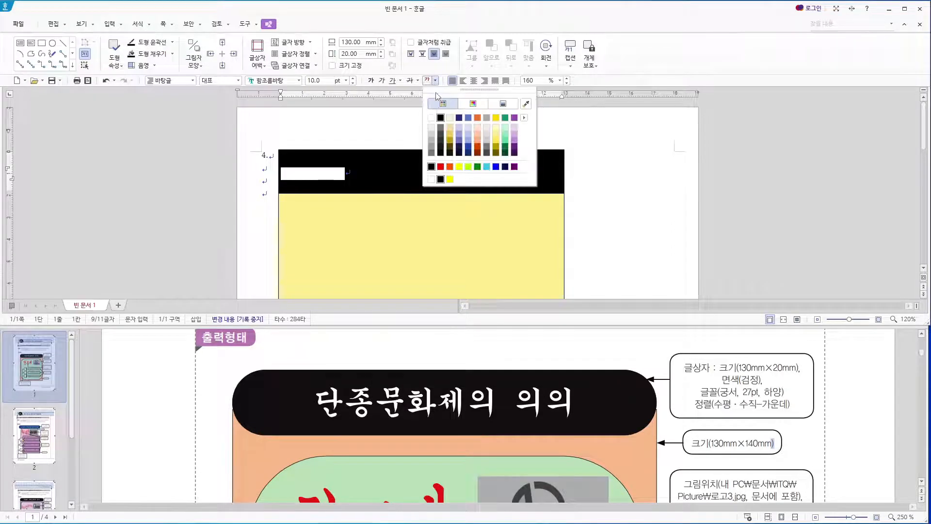
left_click(431, 117)
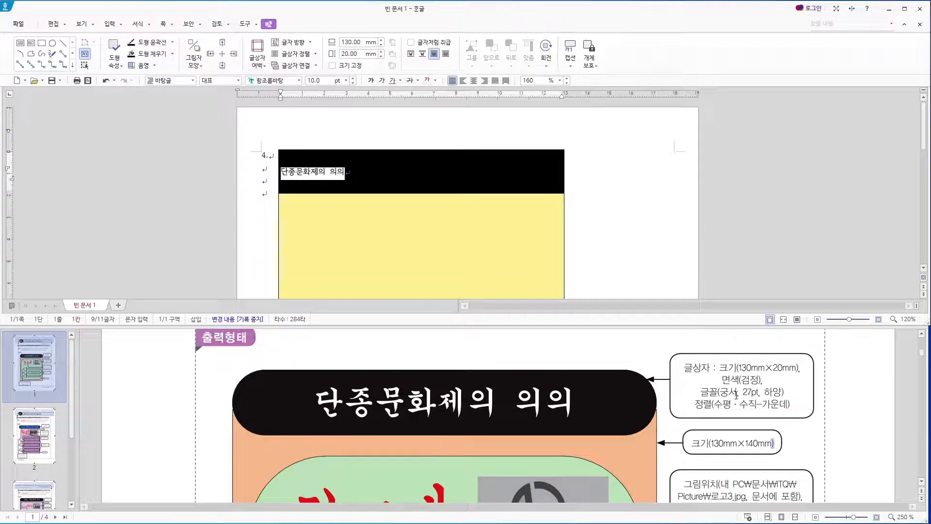
- Try to change the title's font to 궁서 from the list of all fonts
left_click(289, 80)
type("궁서")
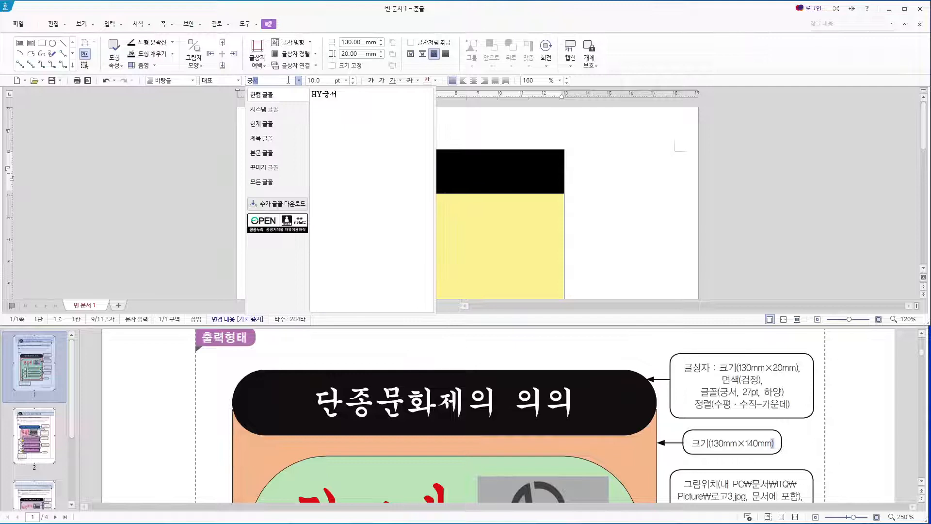
left_click(264, 182)
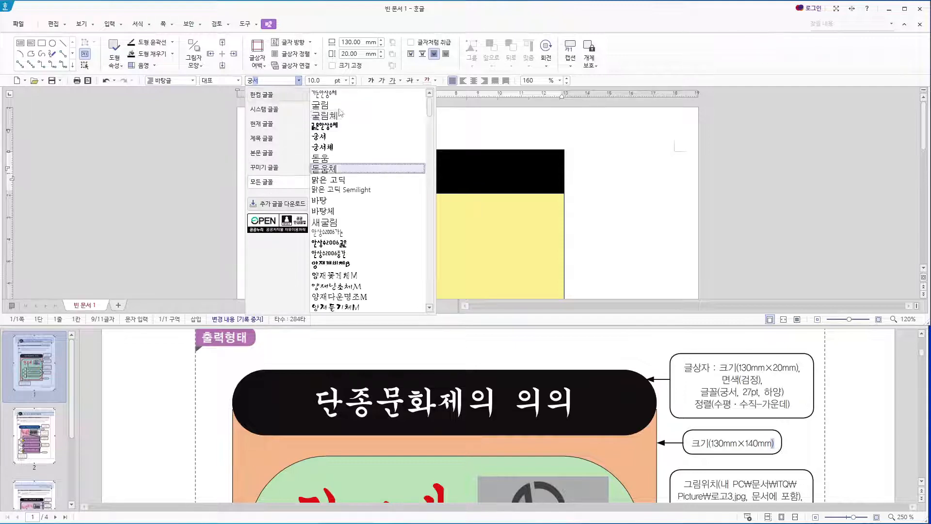
left_click(339, 136)
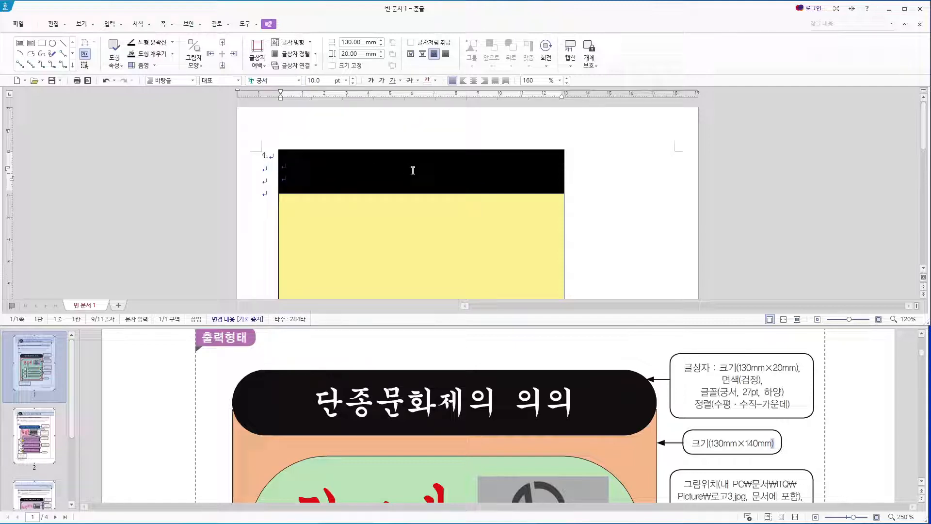
- Restore the title "단종문화제의 의의" as a single line in the black text box
left_click_drag(426, 179, 258, 154)
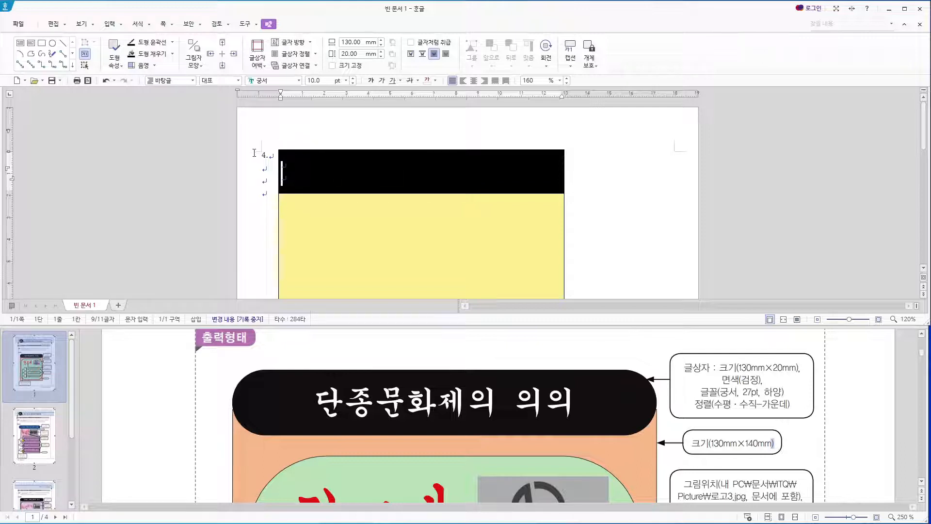
left_click(290, 188)
key("BackSpace")
key("Return")
key("ctrl+v")
key("Delete")
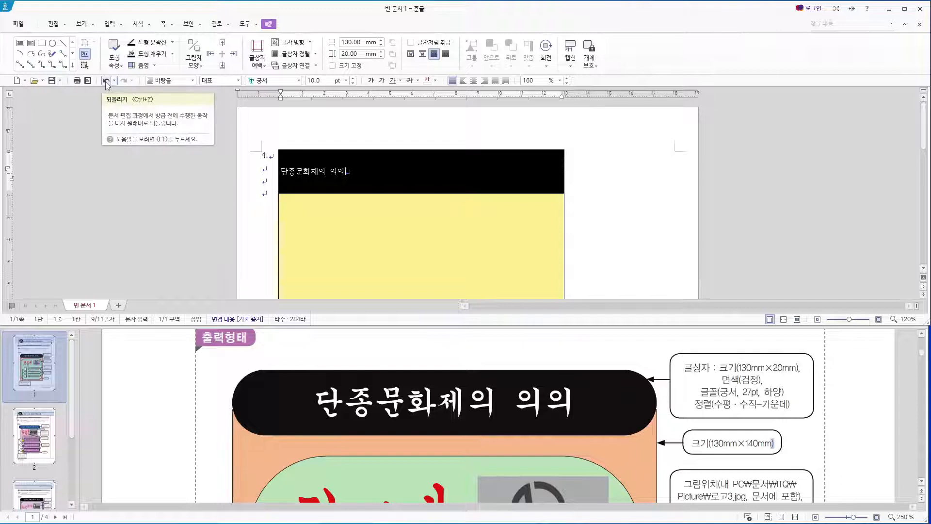
- Format the title text in the black text box with the 궁서 font at 27 pt
left_click_drag(381, 174, 266, 173)
left_click(279, 79)
key("Return")
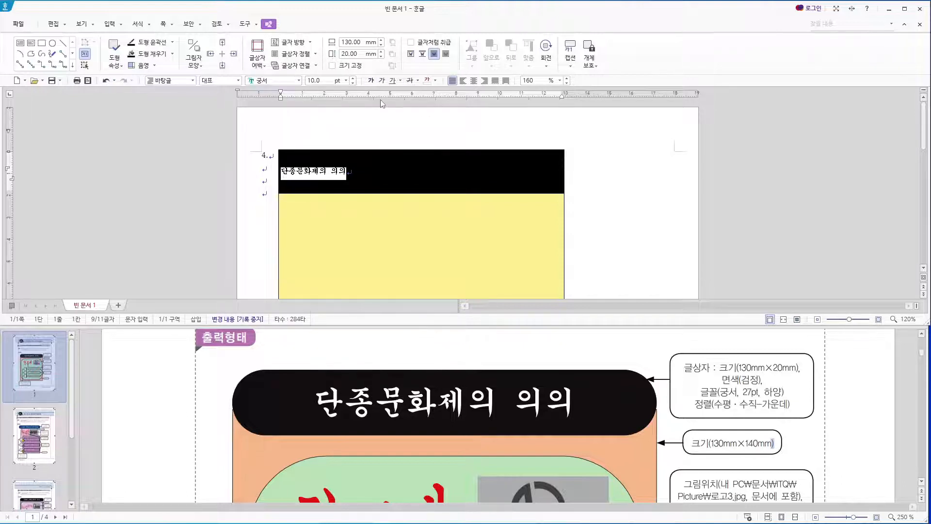
left_click(329, 83)
type("27")
key("Return")
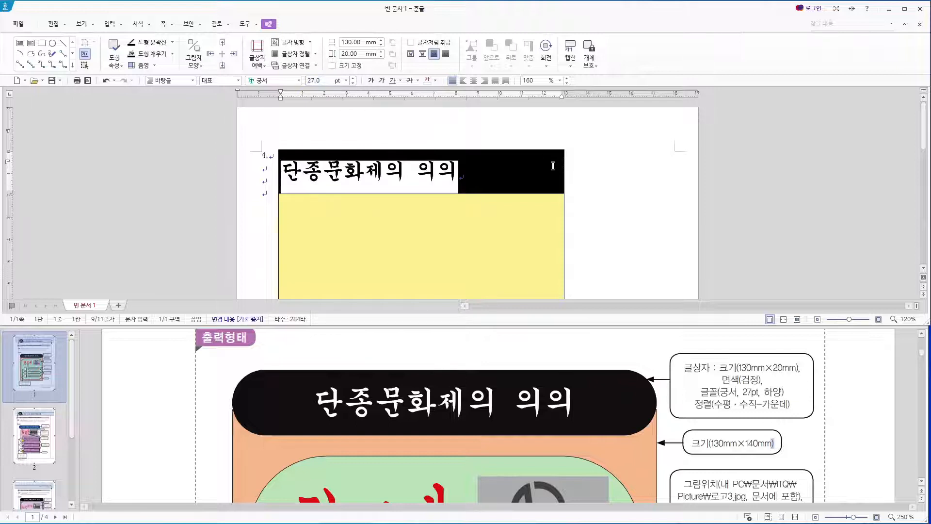
- Centre the title text horizontally and give the black text box semicircular (반원) corners
left_click(474, 81)
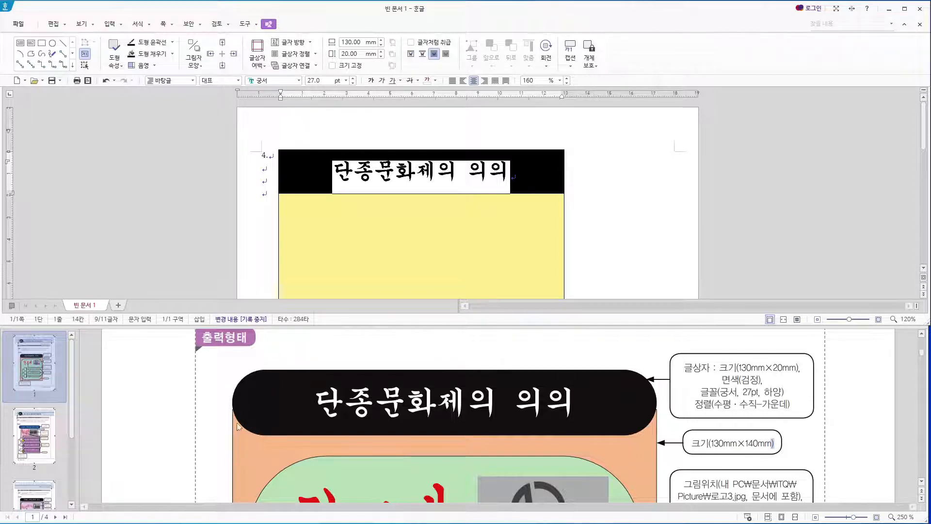
left_click(294, 150)
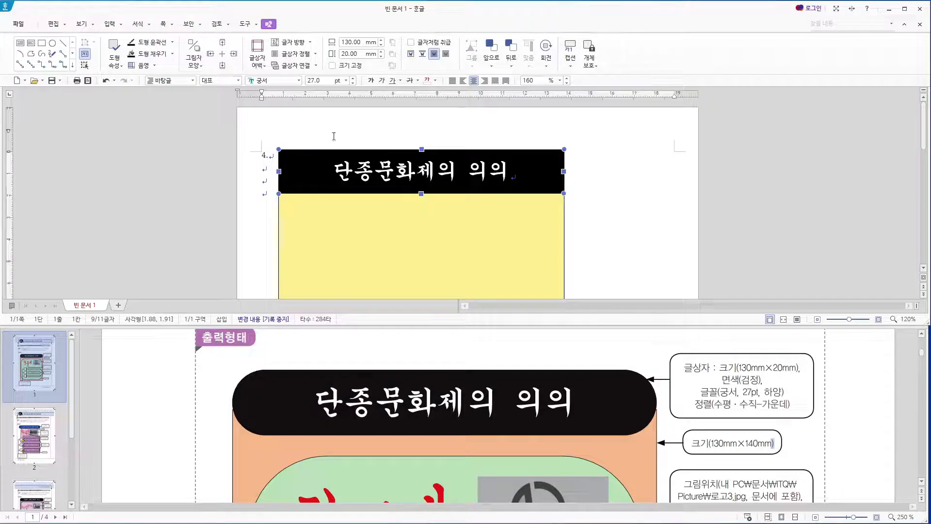
double_click(308, 155)
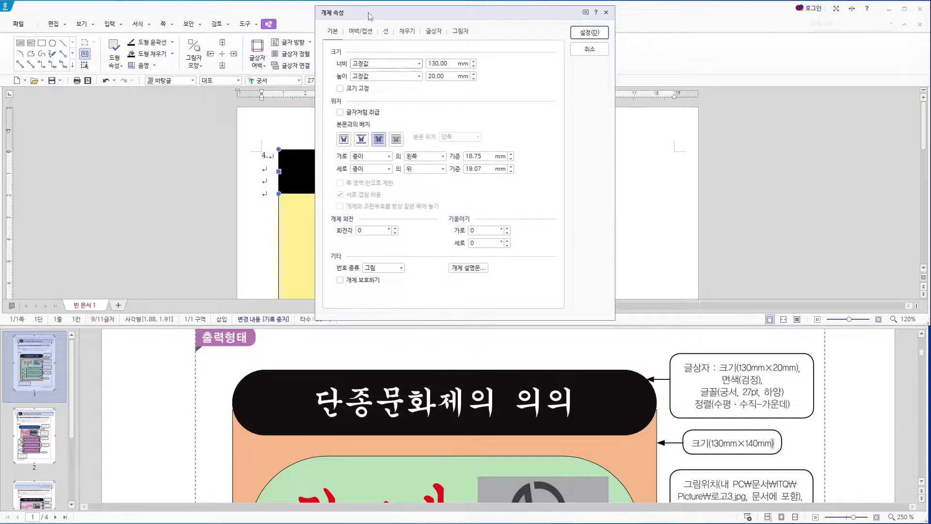
left_click(388, 32)
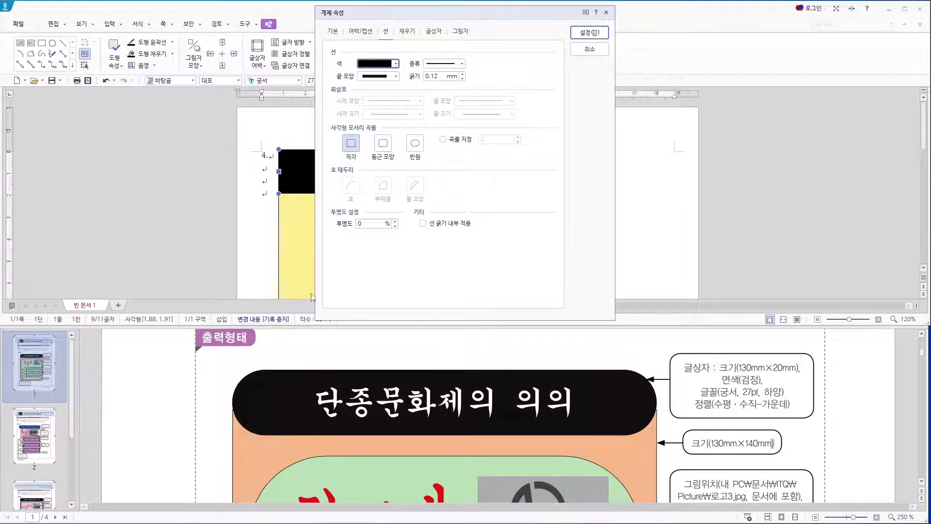
left_click(415, 143)
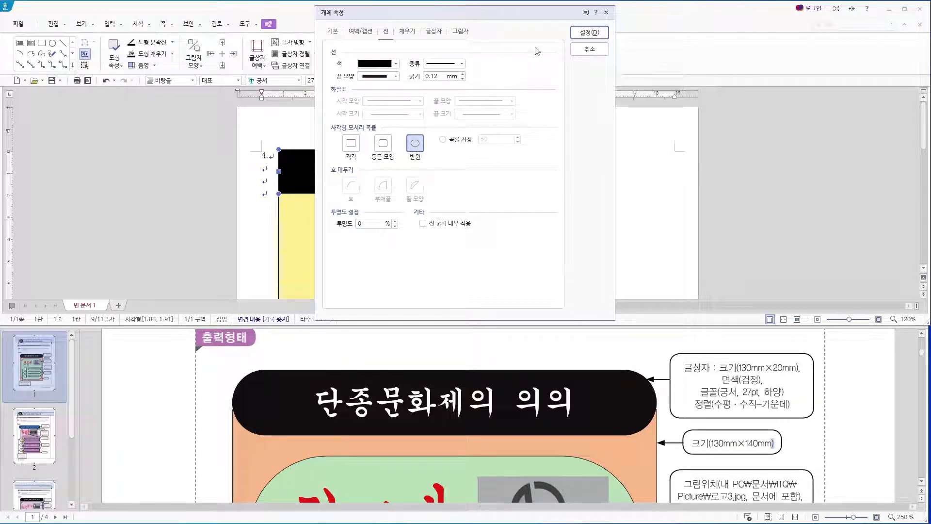
left_click(590, 32)
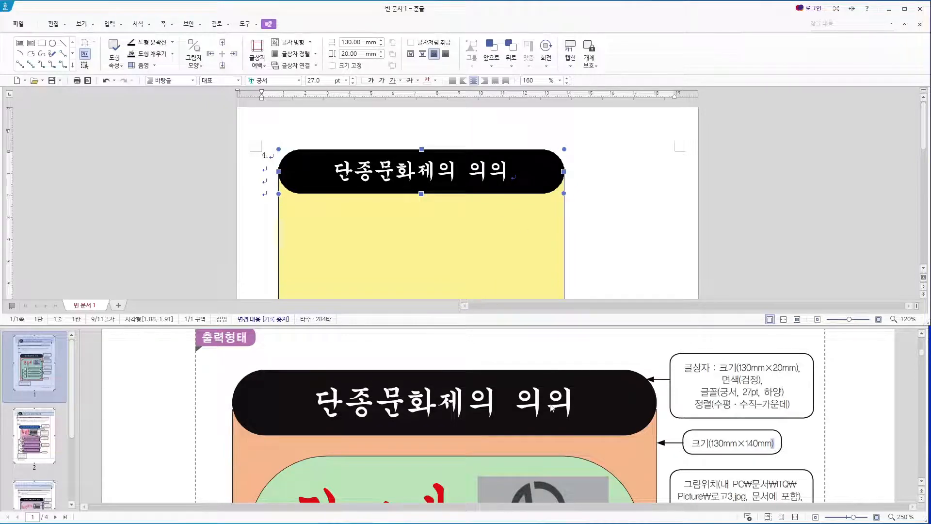
- Draw a rectangle about 24 × 17 mm on the yellow background below the black title box
scroll(572, 410, "down", 3)
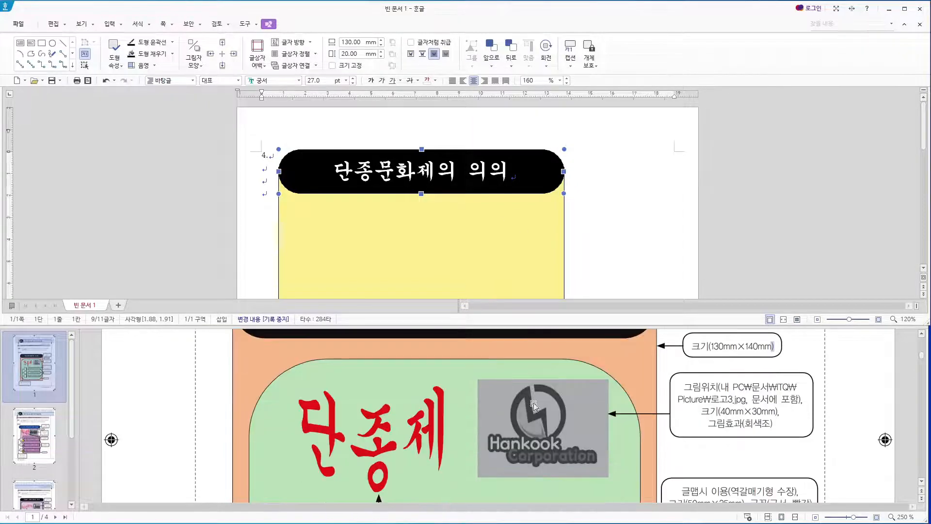
scroll(622, 380, "up", 2)
scroll(623, 381, "down", 7)
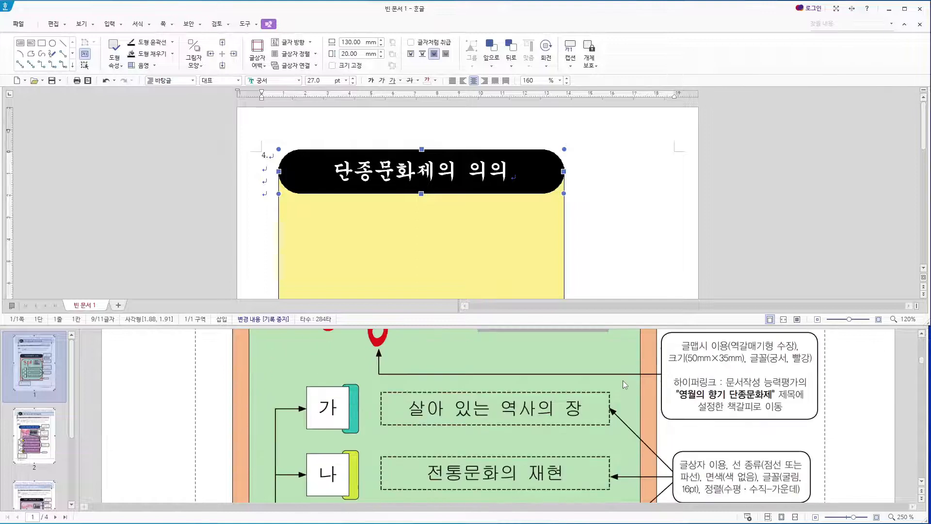
scroll(623, 380, "up", 1)
scroll(354, 421, "up", 3)
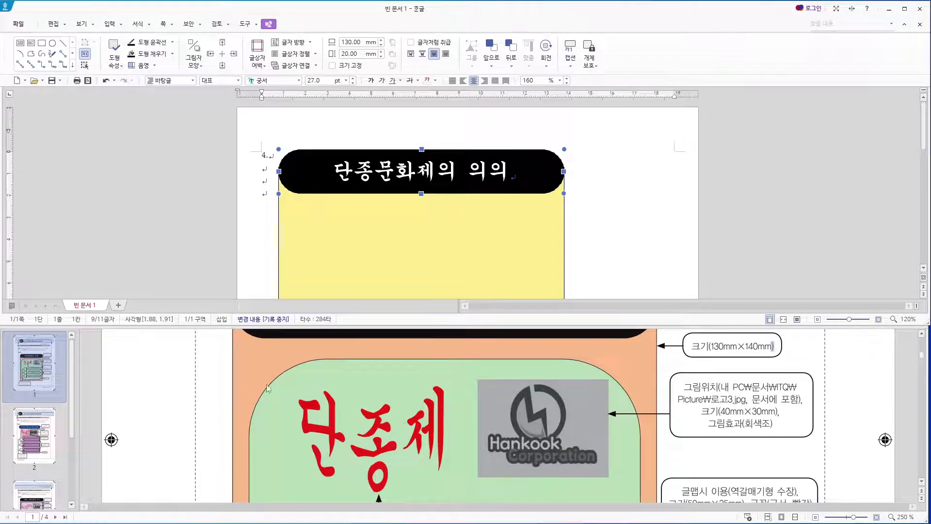
scroll(385, 418, "down", 5)
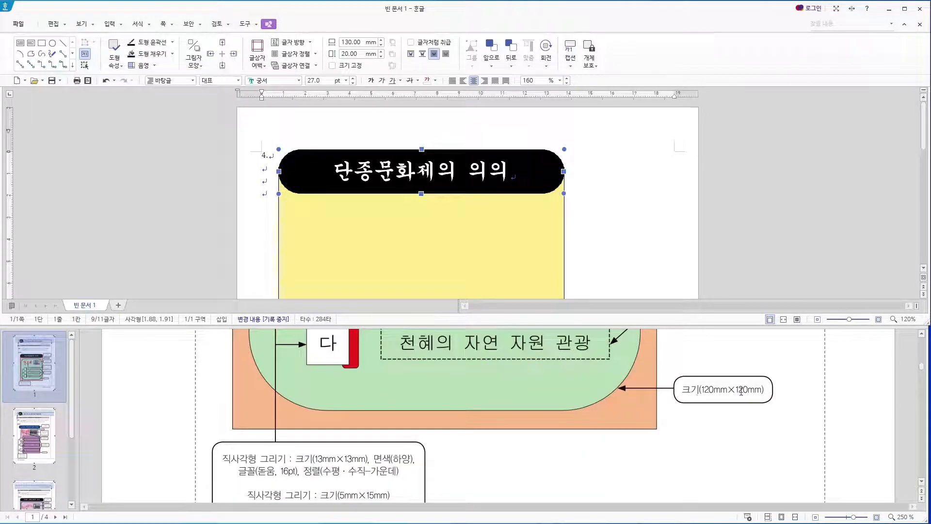
left_click(42, 43)
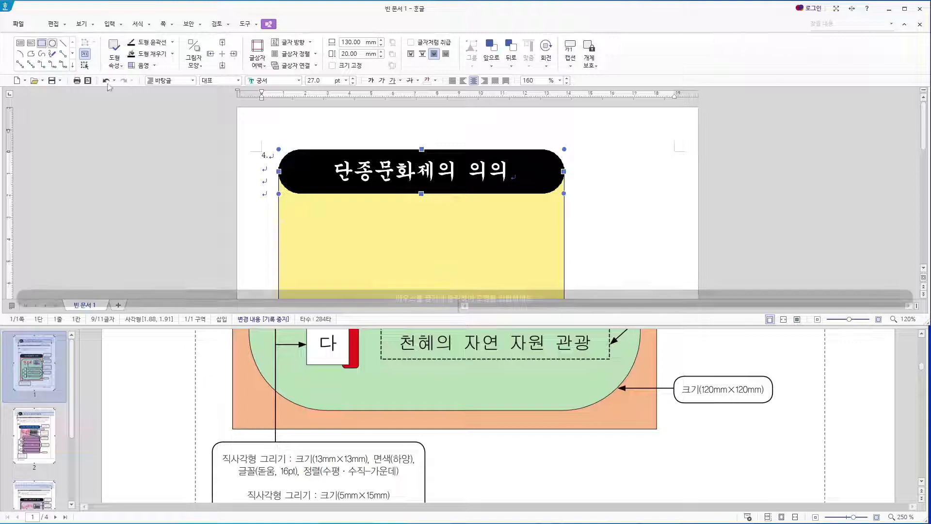
scroll(395, 193, "down", 3)
left_click_drag(302, 150, 357, 188)
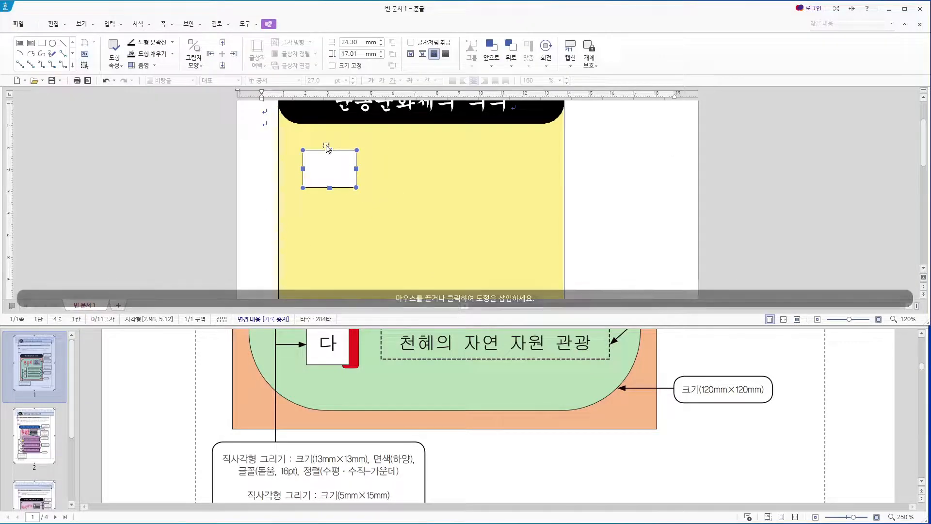
- Set the white rectangle's size to 120 × 120 mm and centre it within the yellow background's width, below the title box
double_click(349, 42)
type("120")
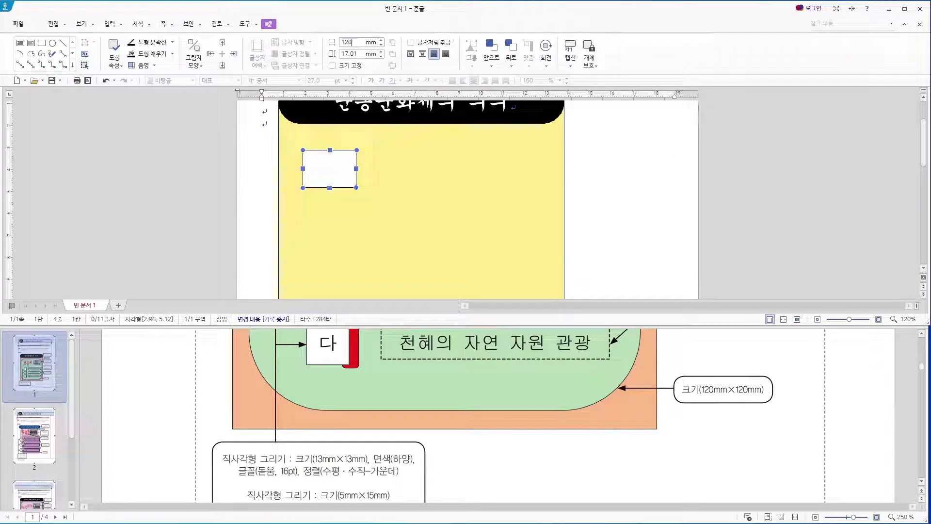
left_click(358, 51)
type("120")
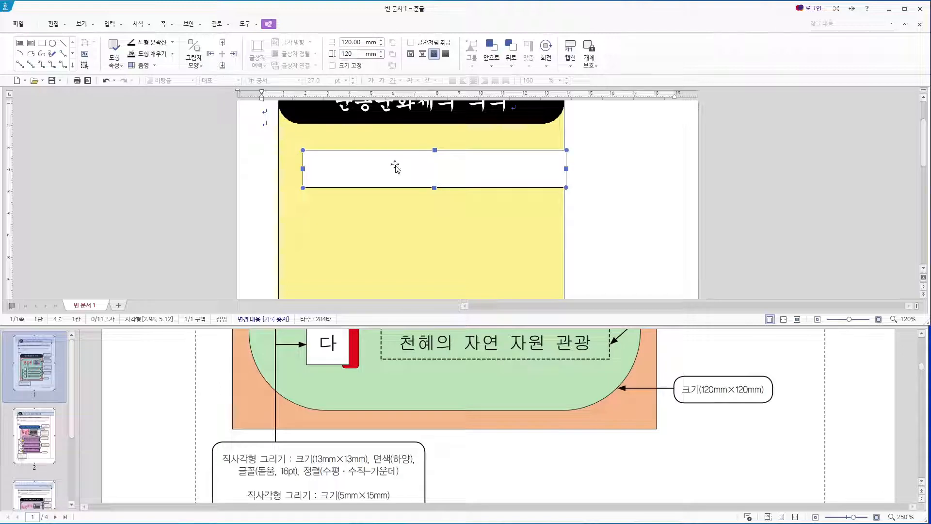
key("Return")
left_click_drag(422, 172, 422, 172)
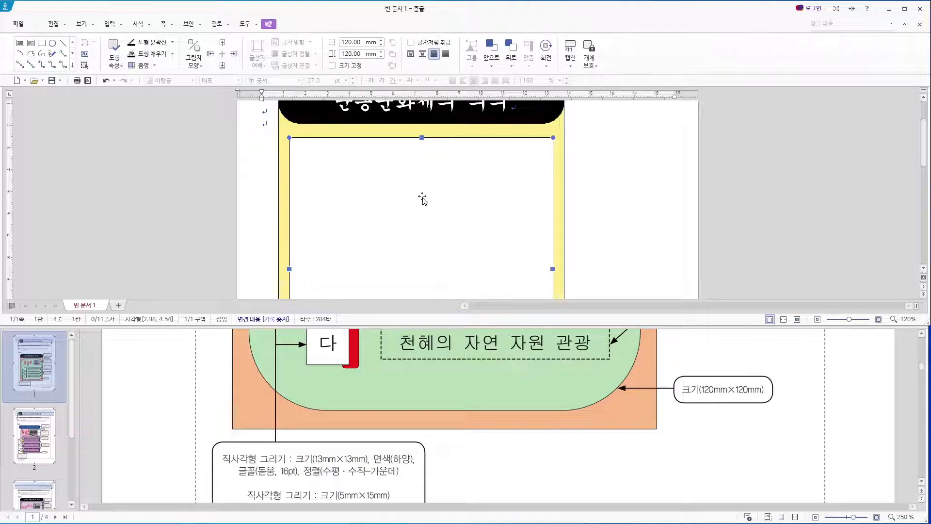
- Fill the 120 × 120 mm rectangle with a light green theme colour, similar to the reference drawing
scroll(606, 347, "down", 1)
scroll(606, 347, "up", 4)
scroll(602, 347, "up", 3)
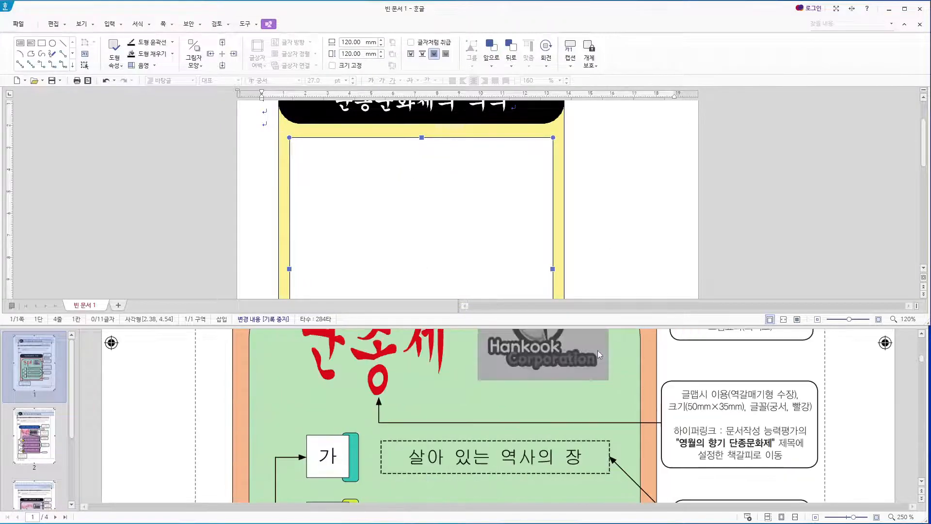
scroll(597, 350, "down", 5)
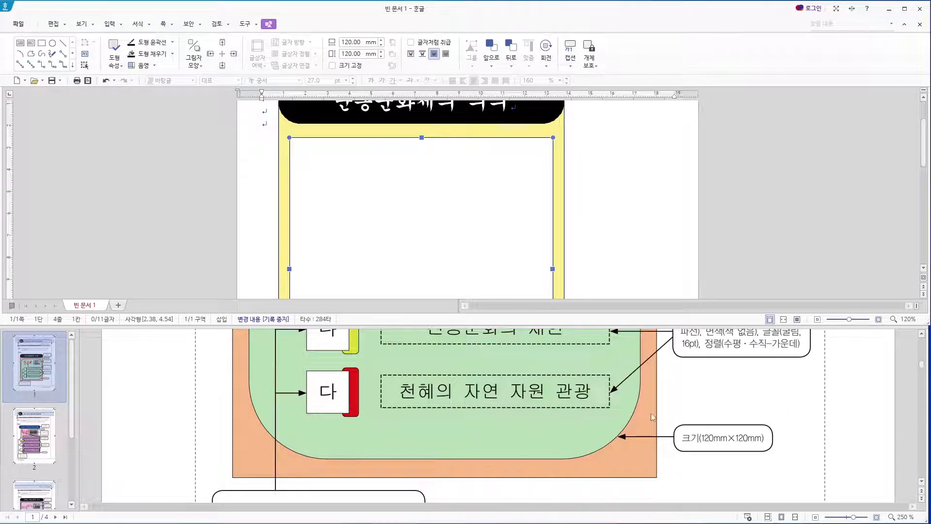
left_click(173, 54)
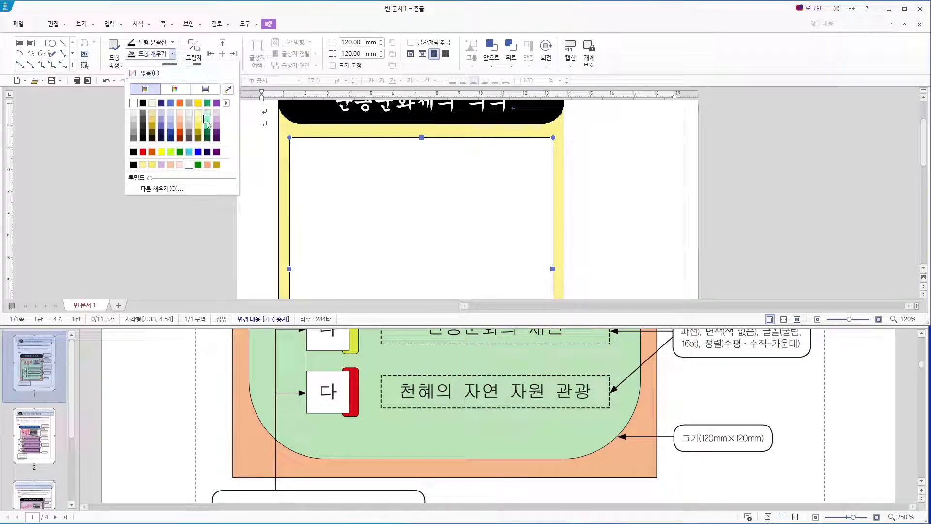
left_click(207, 126)
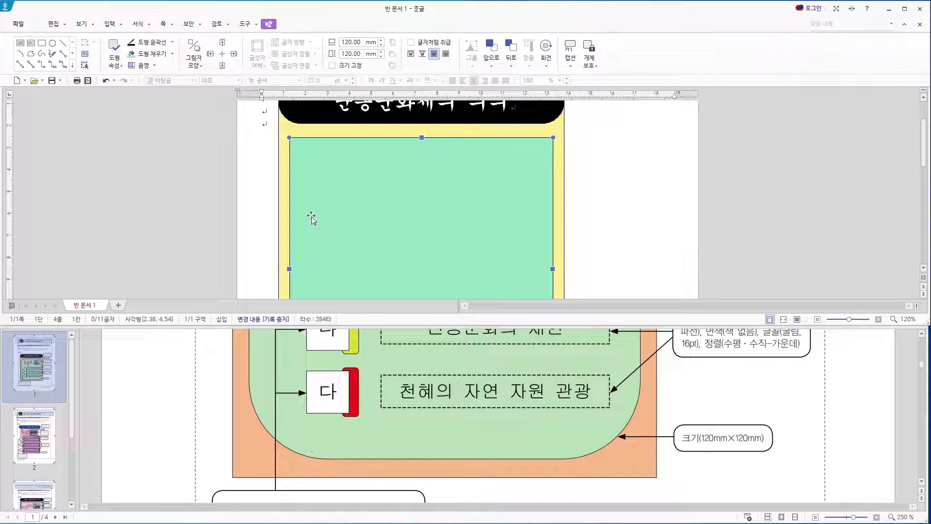
- Give the green rectangle rounded (둥근 모양) corners through its object properties
right_click(339, 161)
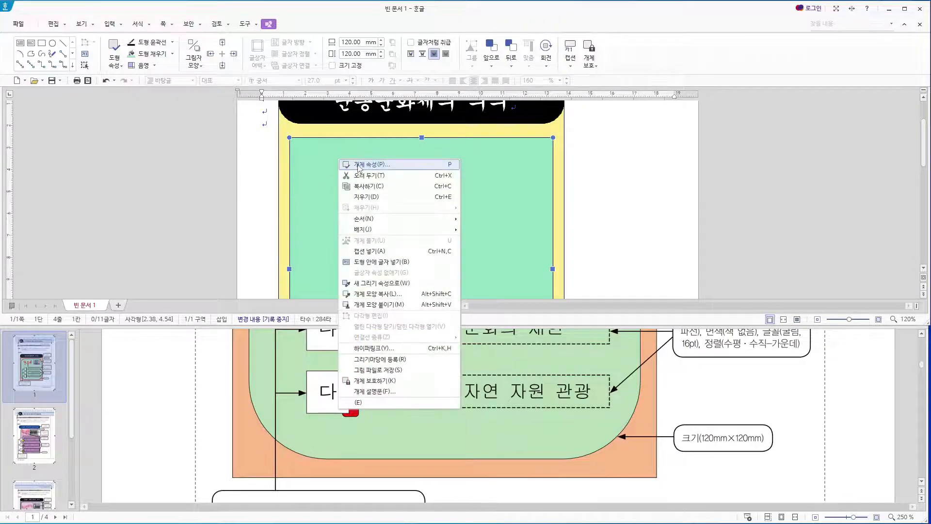
key("p")
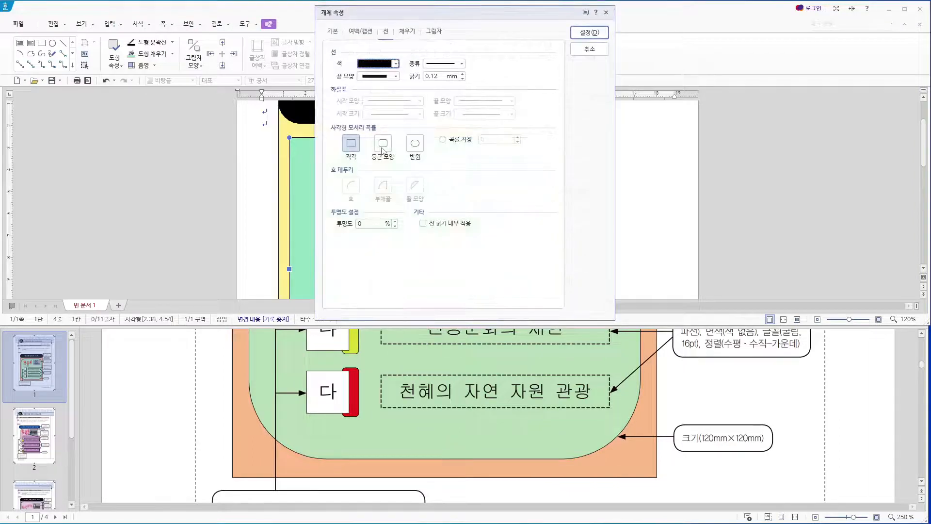
left_click(385, 148)
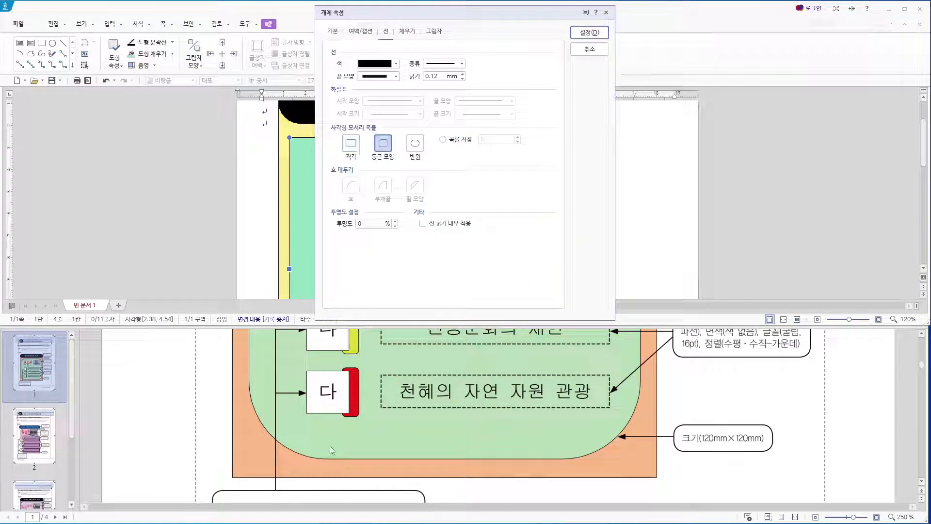
left_click(589, 32)
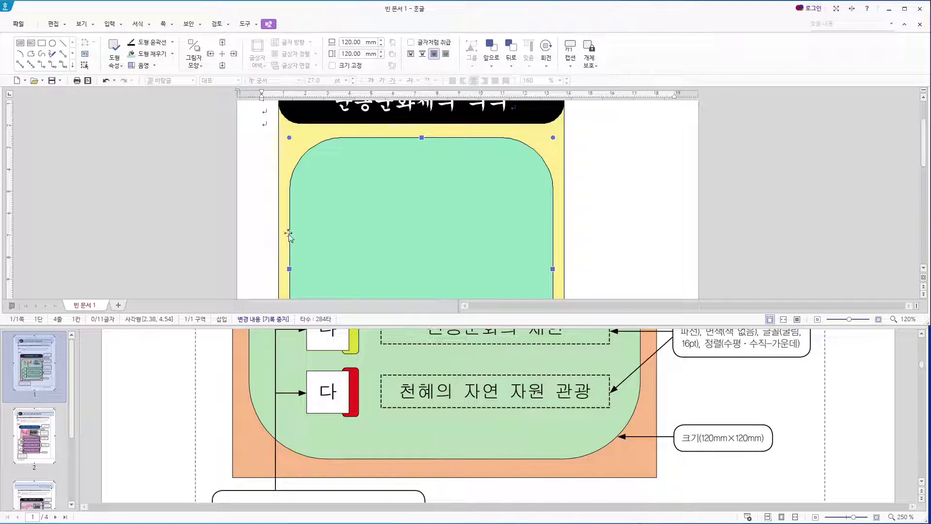
- Compare the layout with the reference and nudge the green rounded rectangle up by about 1 mm
scroll(633, 406, "up", 8)
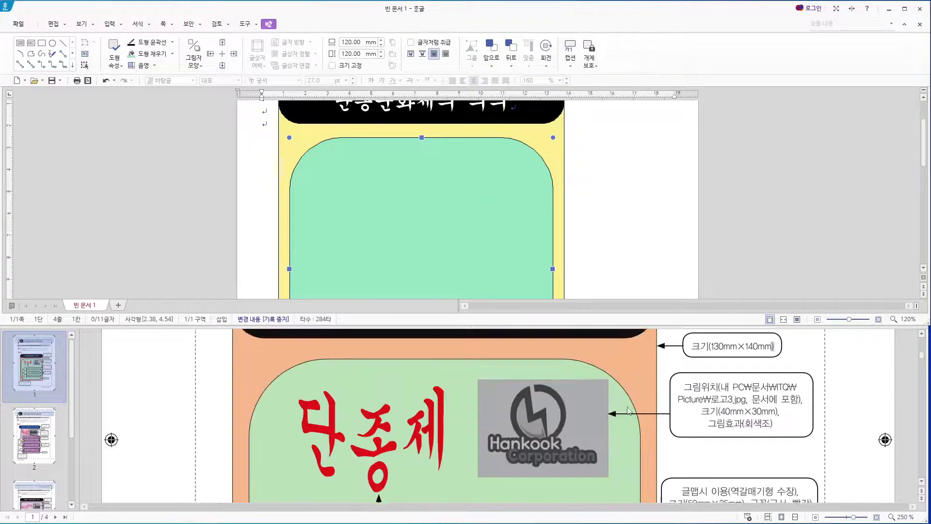
scroll(620, 194, "down", 2)
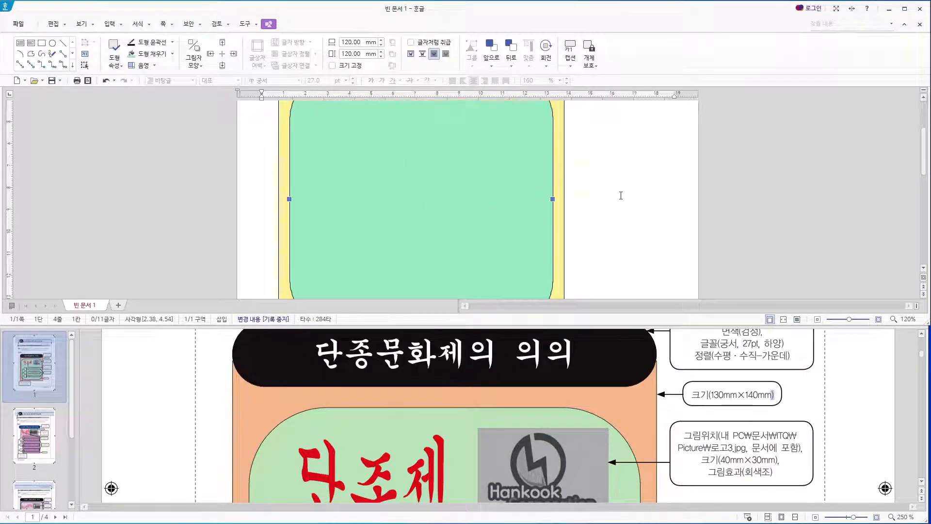
scroll(622, 195, "up", 1)
scroll(622, 389, "down", 5)
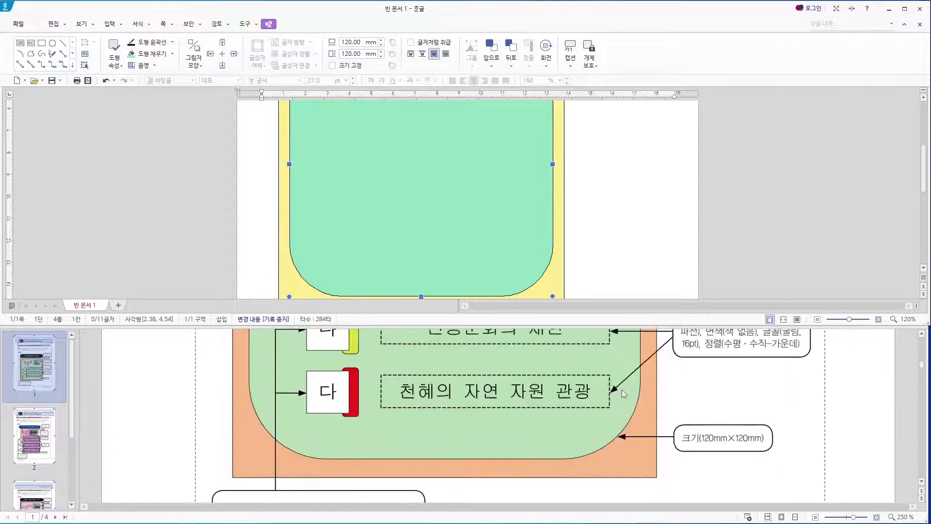
scroll(458, 206, "up", 2)
scroll(457, 206, "up", 1)
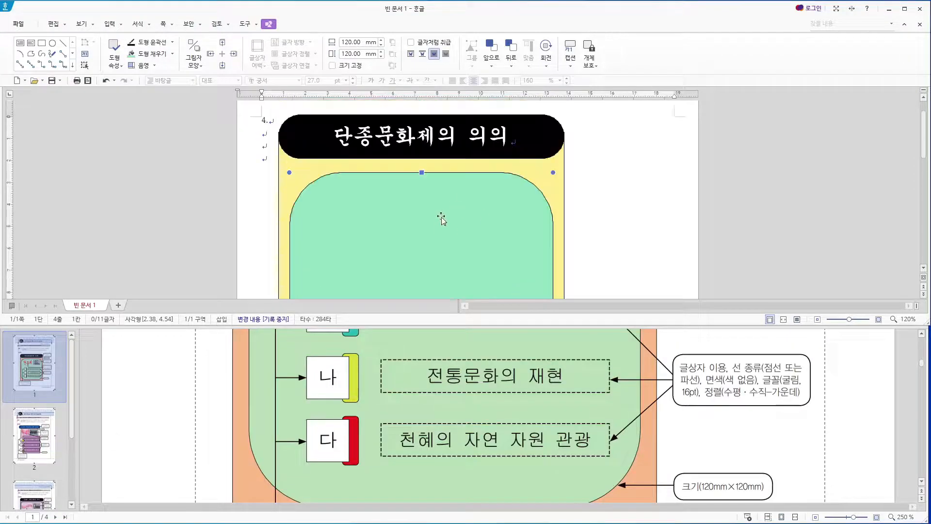
key("Up")
key("Up")
key("Up")
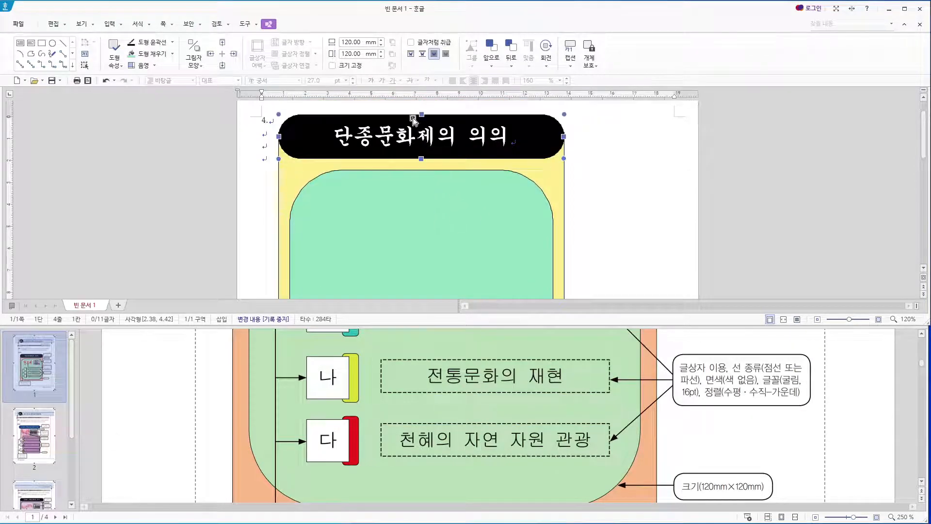
- Nudge the black title box up by about 5 mm so it extends above the yellow background's upper edge
left_click(414, 120)
key("Up")
key("Up")
key("Up")
key("Up")
key("Up")
key("Up")
key("Up")
key("Up")
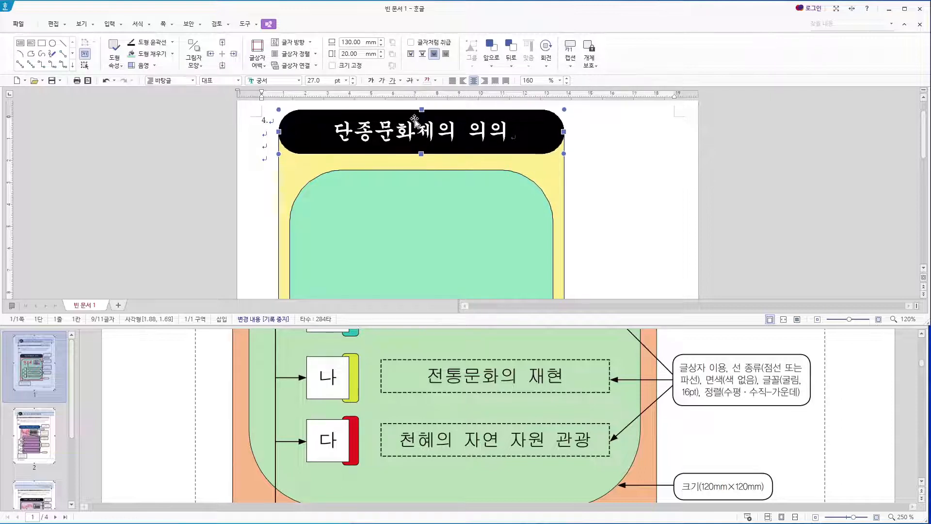
key("Up")
left_click(463, 216)
key("Escape")
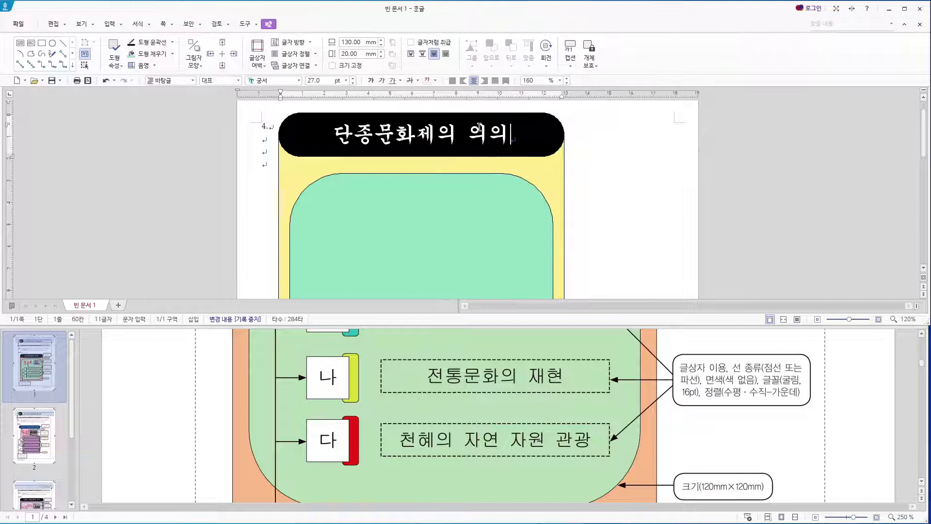
scroll(473, 218, "down", 5)
scroll(475, 216, "up", 5)
left_click(372, 142)
key("Up")
key("Up")
key("Up")
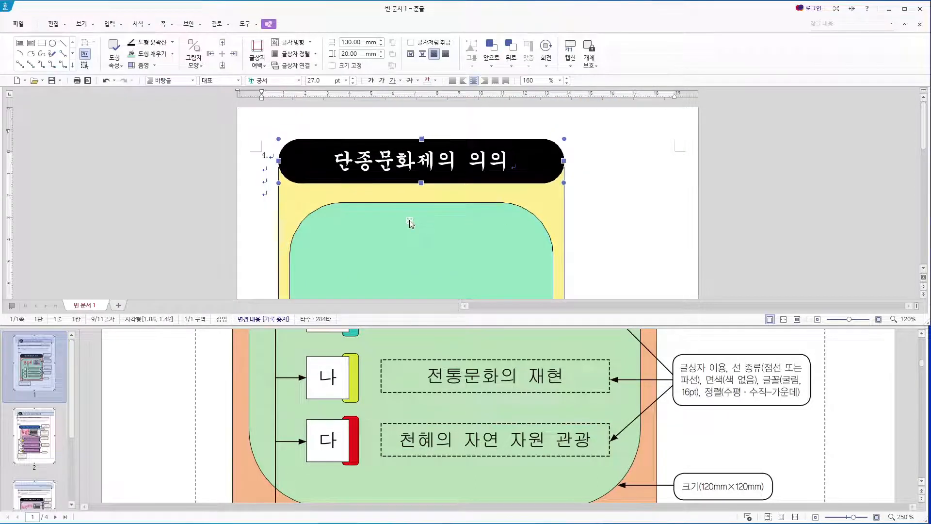
- Compare the title with the reference and nudge the black title box slightly back down
left_click(409, 230)
scroll(657, 444, "up", 5)
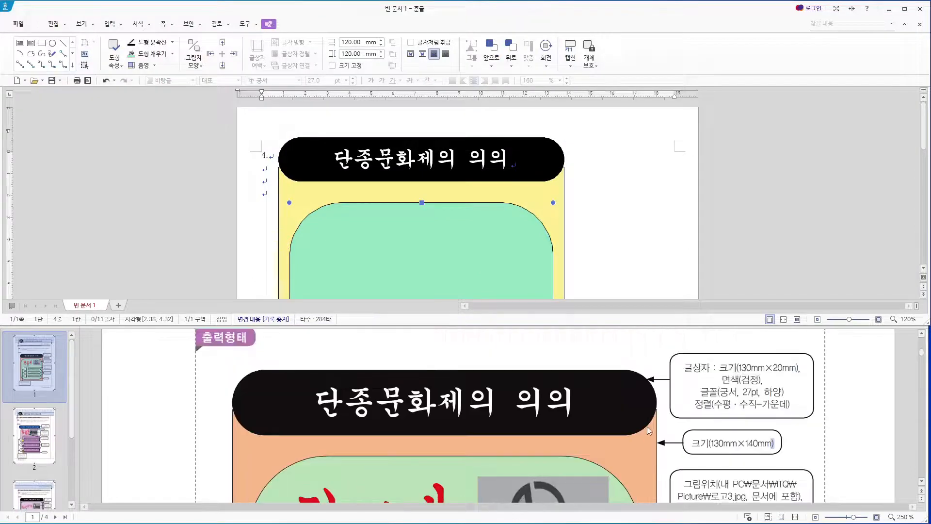
left_click(393, 174)
left_click(392, 182)
key("Down")
key("Down")
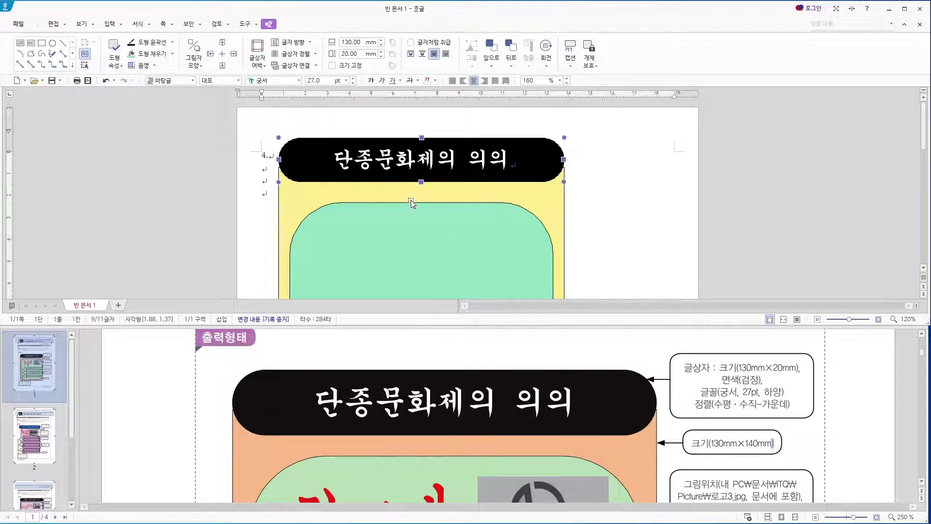
- Move the green rounded rectangle up by about 4 mm, closer to the title box, to match the reference
left_click(416, 229)
left_click_drag(430, 206, 429, 196)
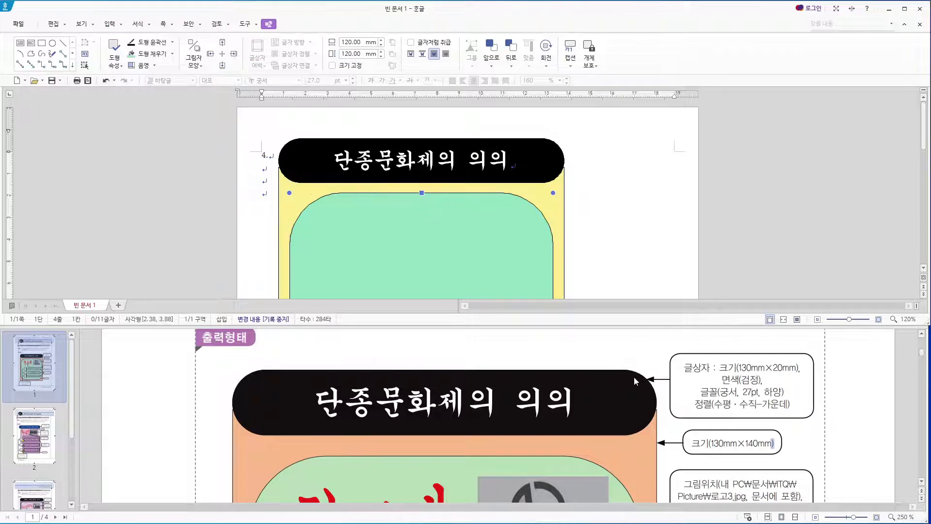
scroll(636, 382, "down", 5)
scroll(429, 378, "up", 1)
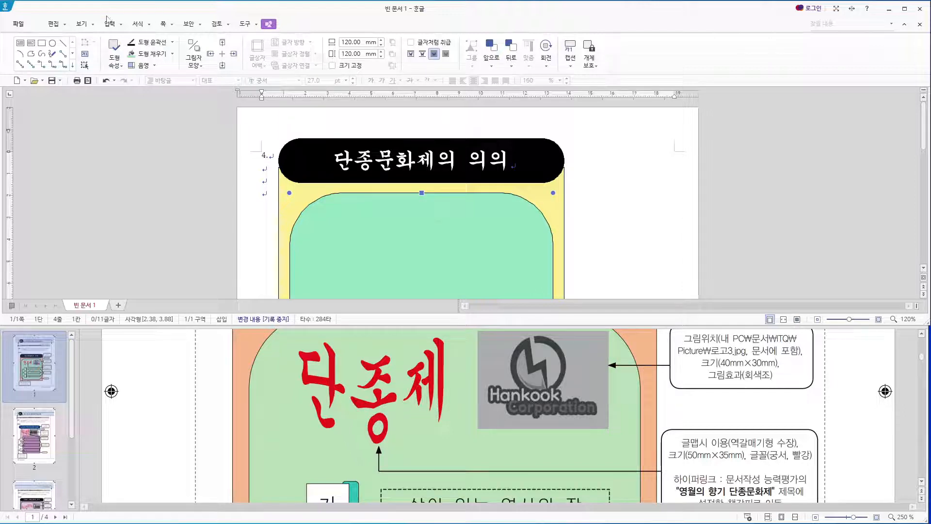
- Start a new word art object and replace its placeholder text with 단종제
left_click(138, 24)
left_click(111, 24)
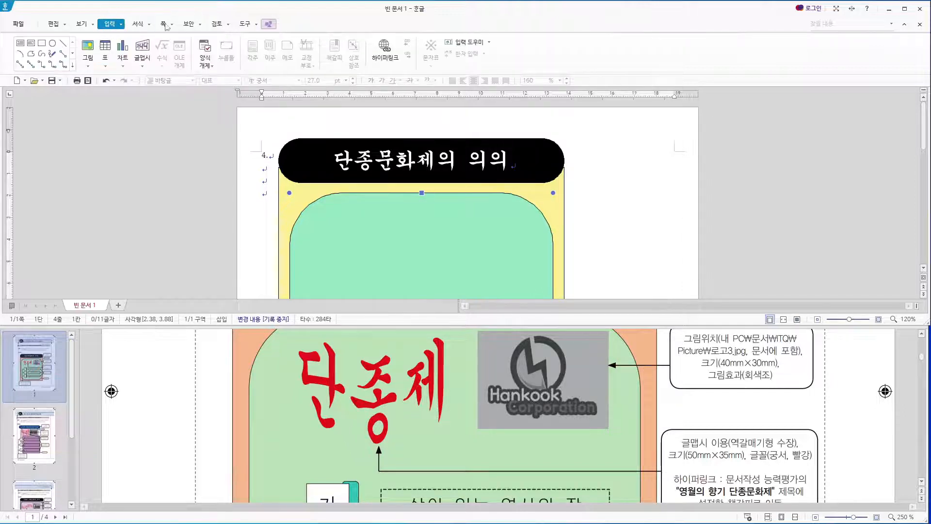
left_click(144, 51)
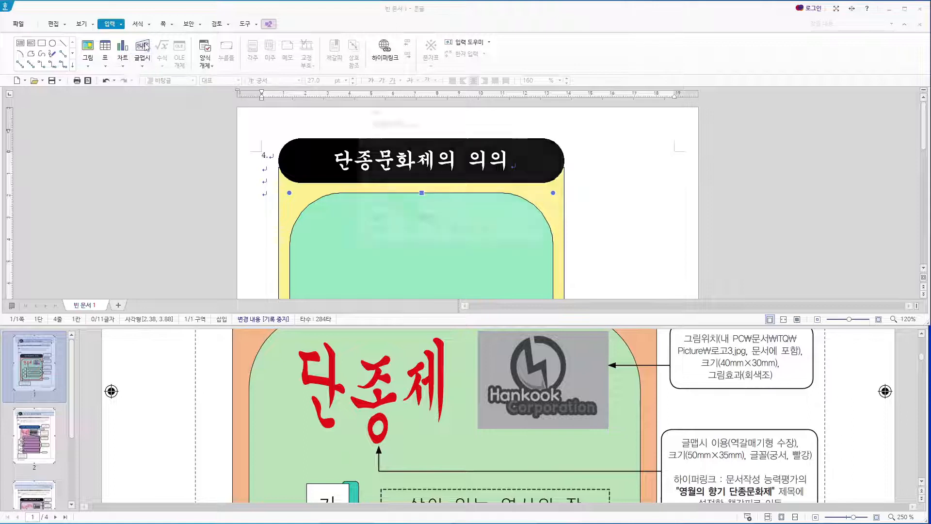
left_click(423, 124)
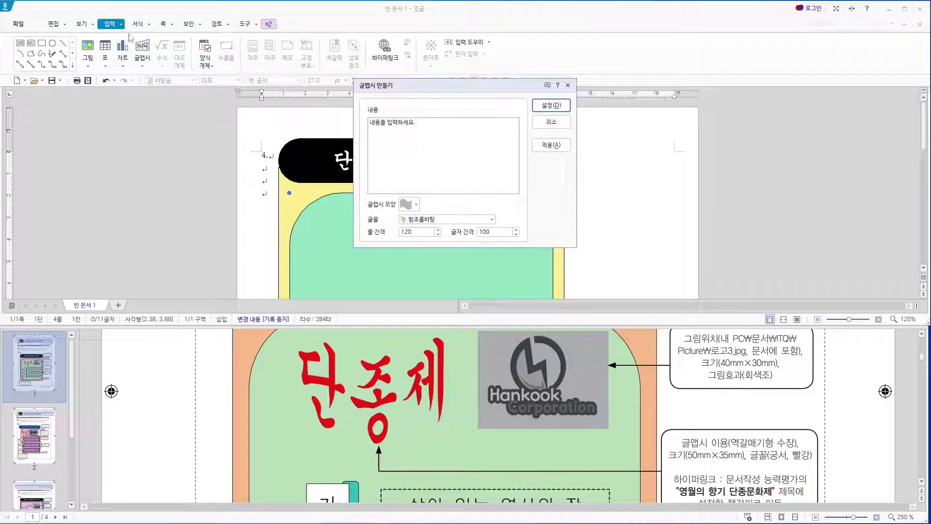
left_click_drag(440, 128, 364, 127)
type("ㄷ")
type("단종제")
- Give the word art the 역갈매기형 수장 (inverted chevron) shape and the 궁서 font, and insert it
left_click(416, 204)
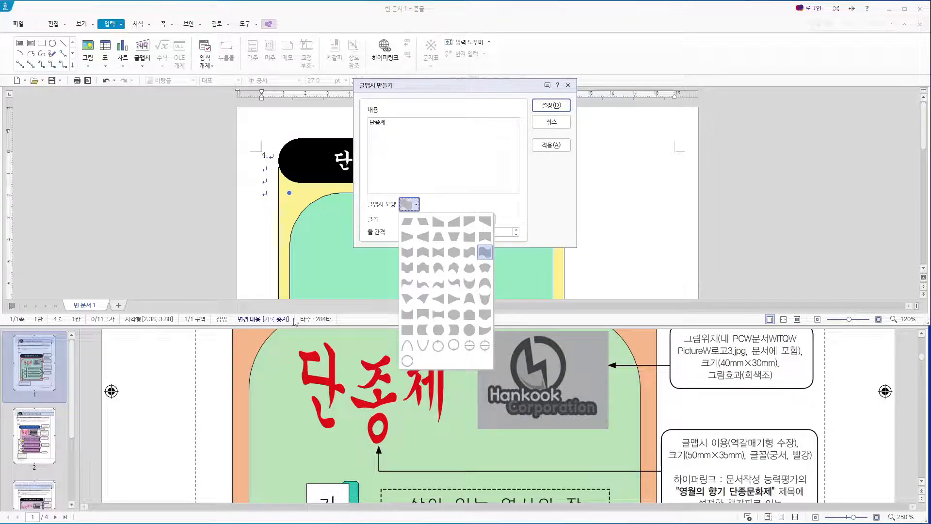
left_click(407, 252)
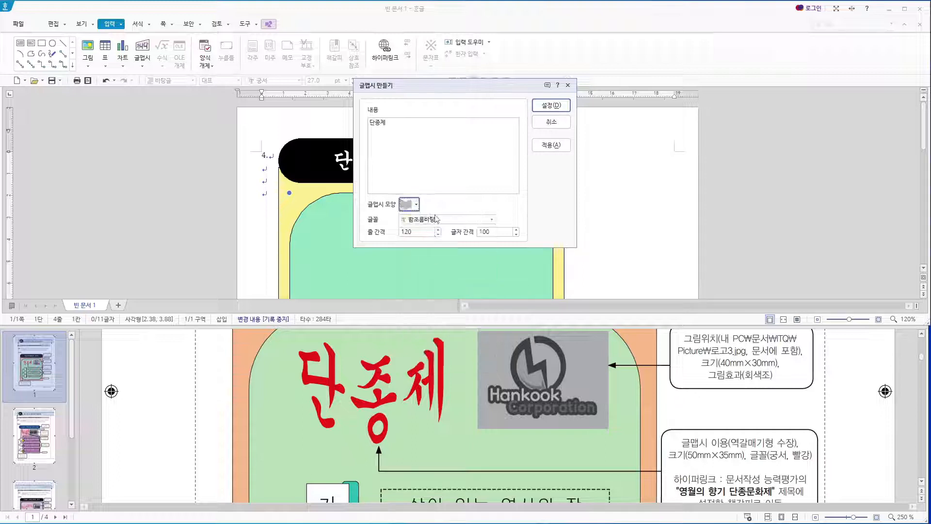
left_click(469, 221)
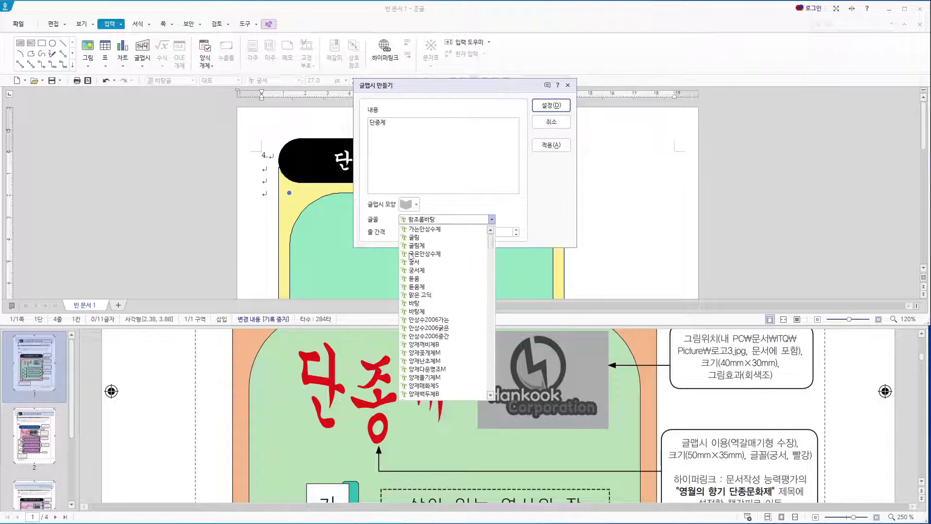
left_click(422, 266)
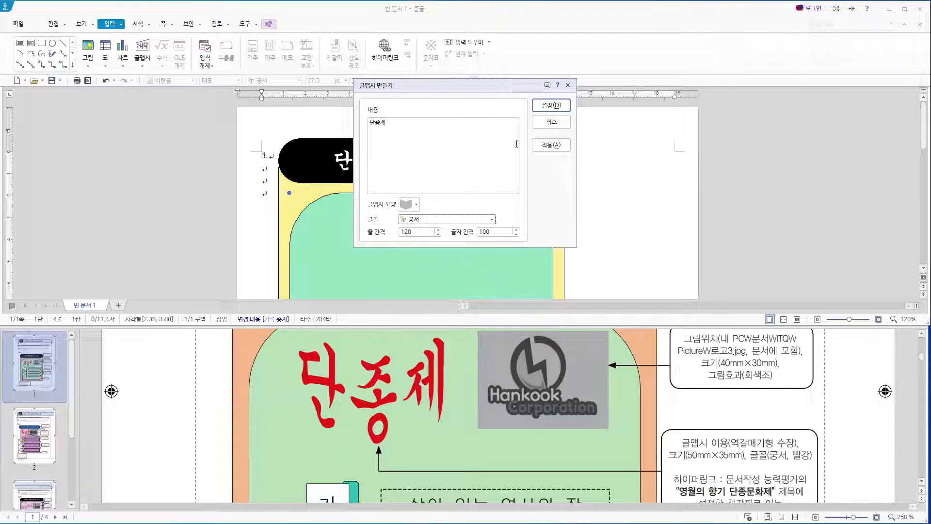
left_click(549, 106)
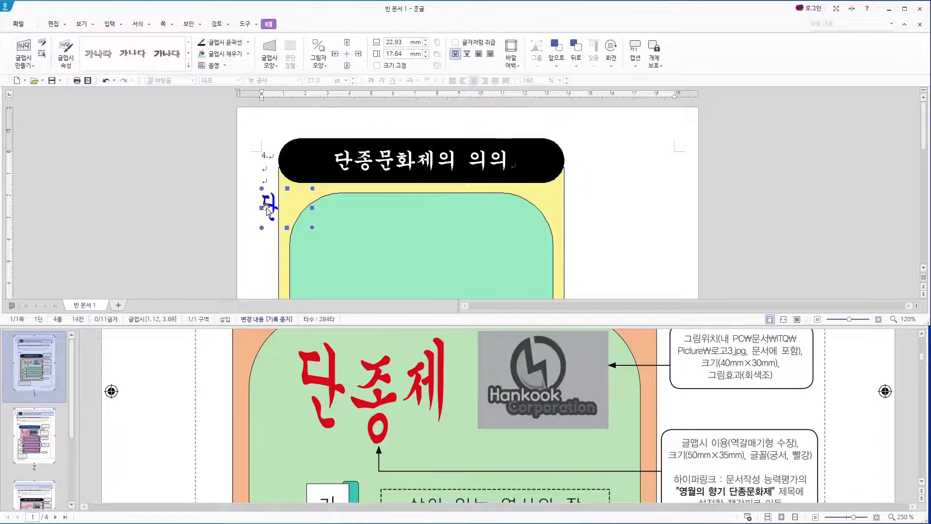
- Place the word art in front of the text on the green rectangle's upper-left area and size it to 50 × 35 mm
left_click(484, 58)
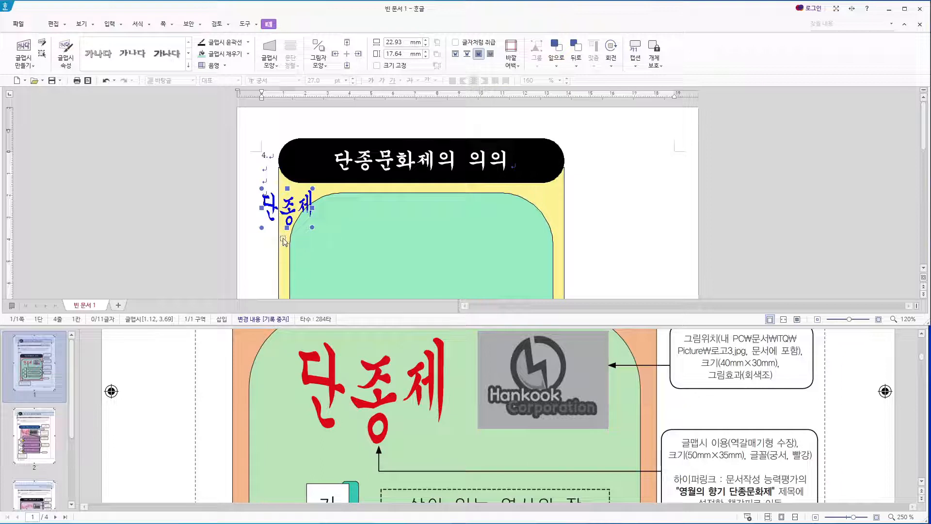
left_click_drag(280, 206, 335, 231)
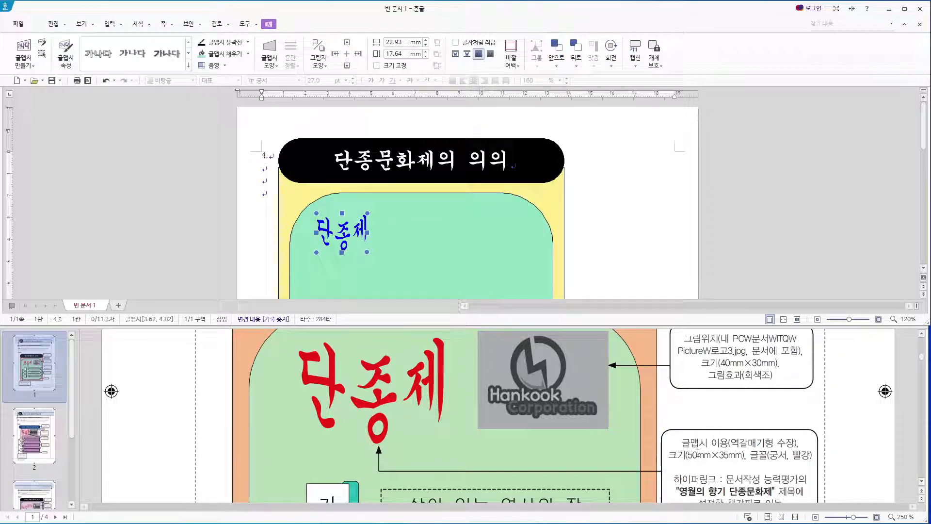
left_click(403, 42)
type("250")
left_click_drag(403, 45, 382, 56)
type("50")
type("35")
key("Return")
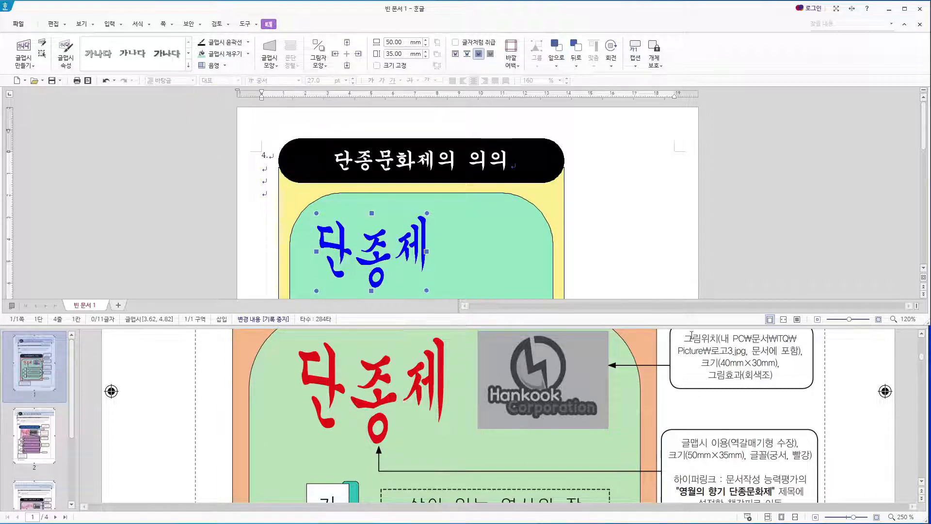
- Fill the word art with red and move it down by about 7 mm
left_click(248, 54)
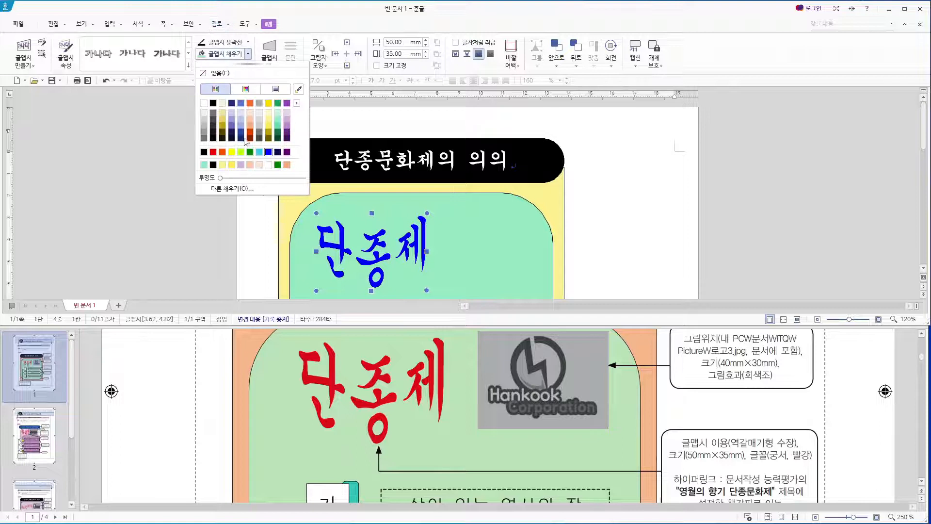
left_click(213, 152)
scroll(654, 204, "down", 1)
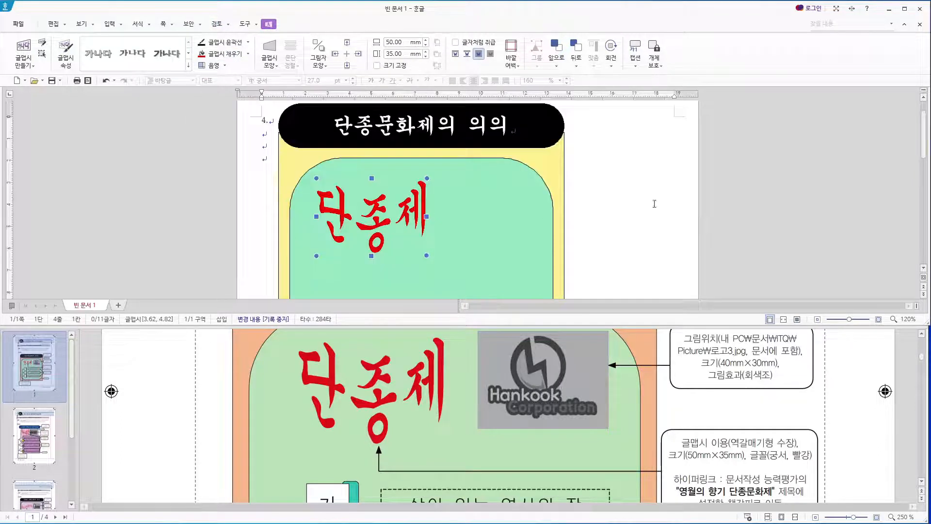
left_click_drag(379, 219, 377, 236)
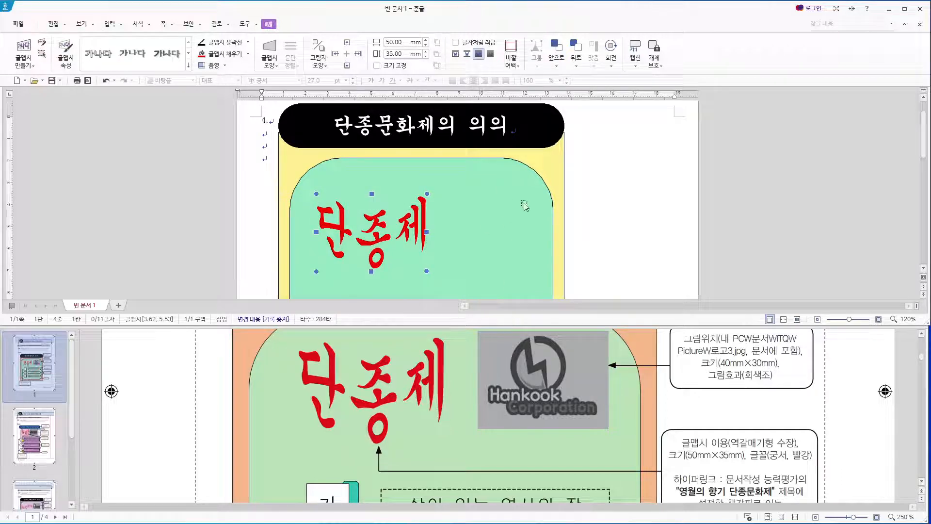
- Insert the picture 로고3 from the ITQ\Picture folder at about 23 × 16 mm over the yellow background's right edge
left_click(595, 208)
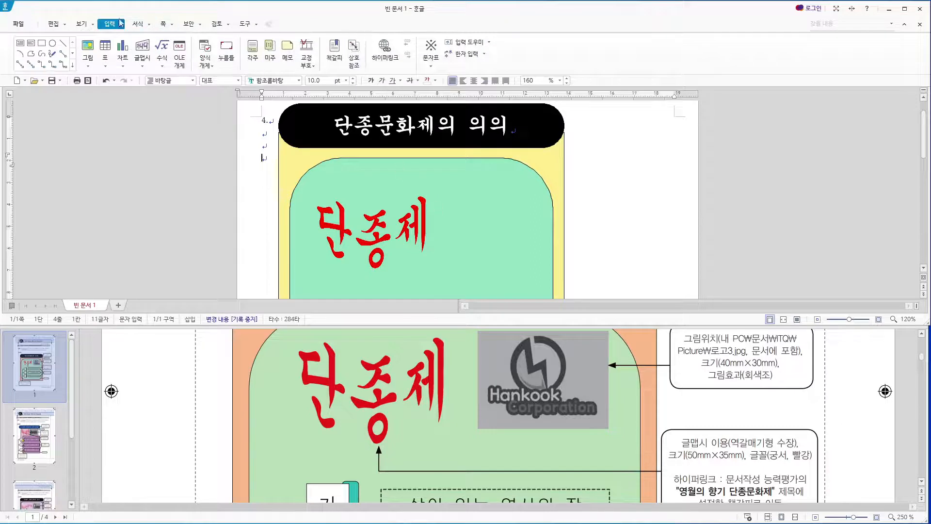
left_click(87, 46)
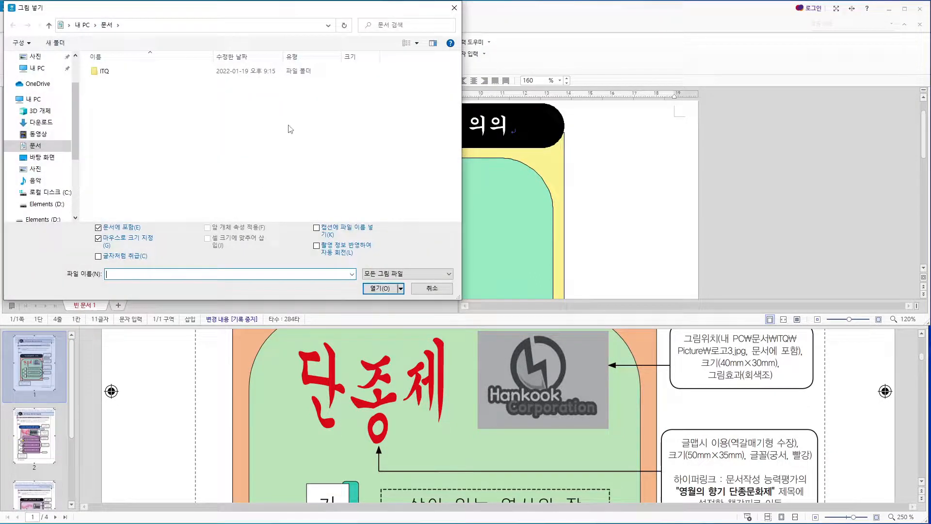
double_click(104, 71)
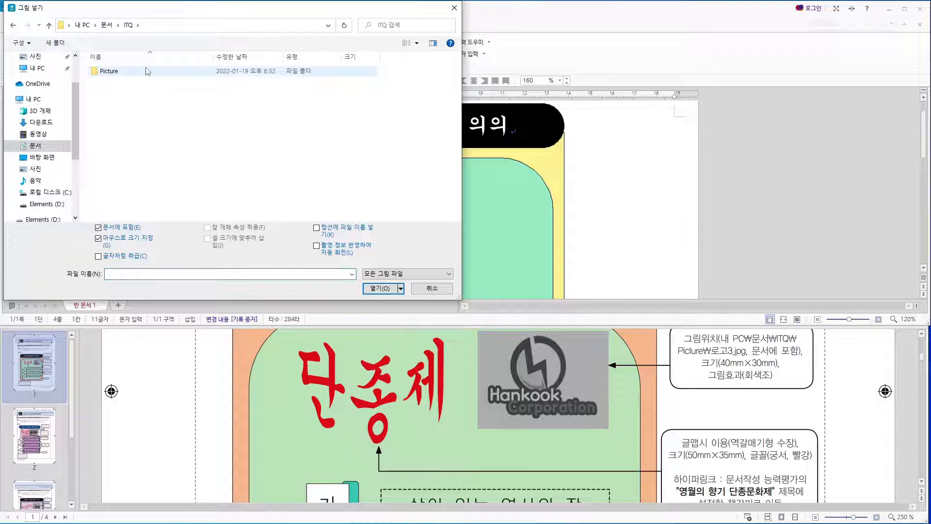
double_click(146, 71)
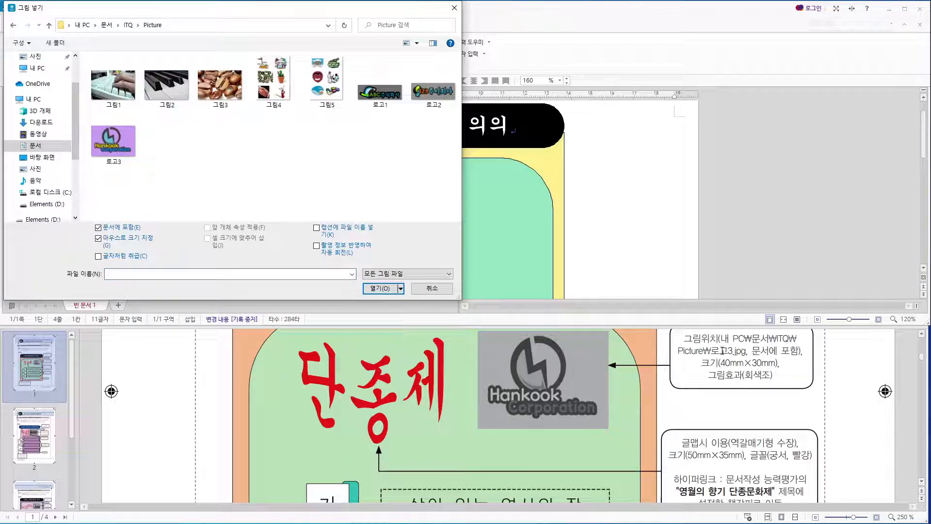
double_click(115, 141)
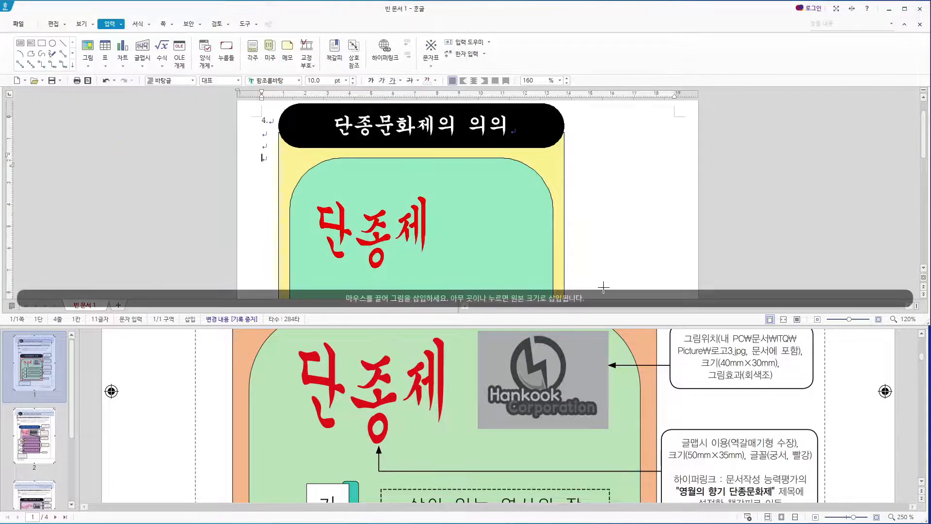
left_click_drag(593, 183, 563, 218)
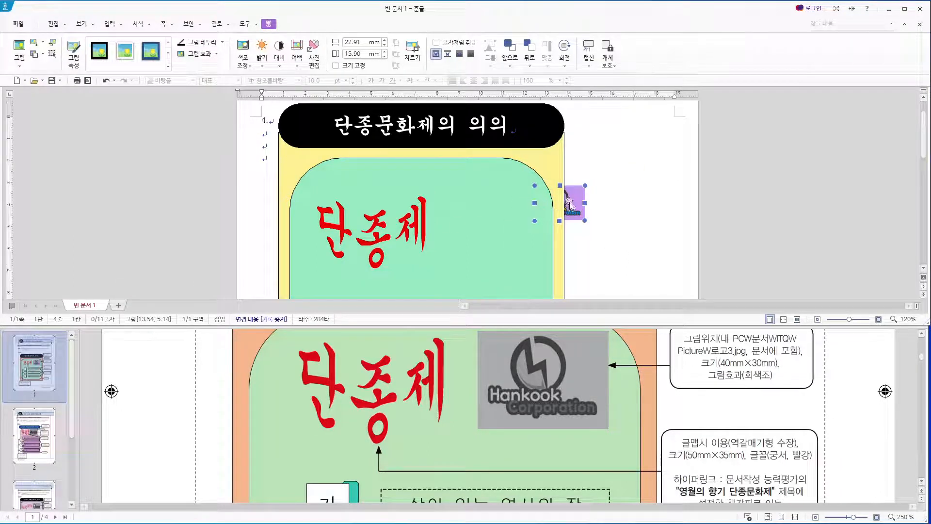
- Move the logo picture clear of the yellow background's right edge and set its size to 40 × 30 mm
left_click_drag(581, 205, 612, 208)
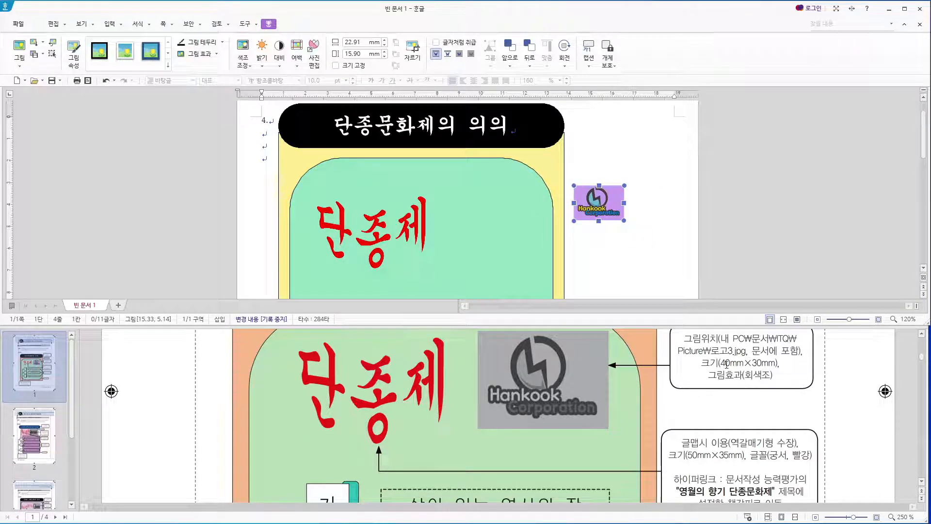
left_click(361, 43)
type("40")
left_click(364, 55)
type("30")
key("Return")
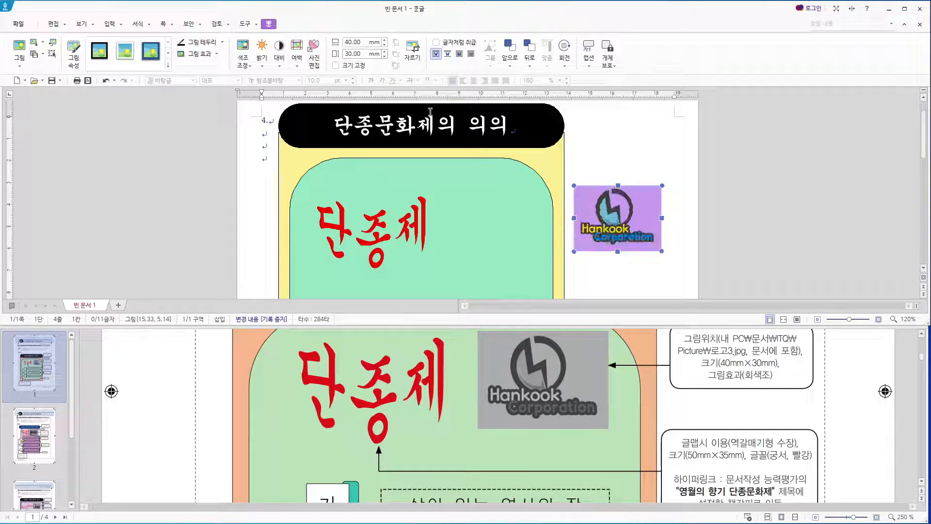
- Apply the grayscale (회색조) picture effect to the logo
double_click(612, 209)
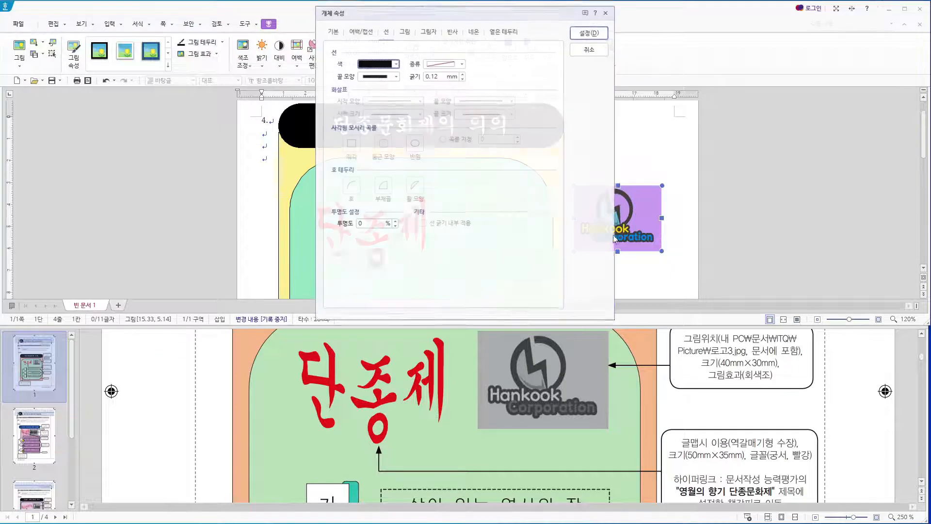
left_click(410, 32)
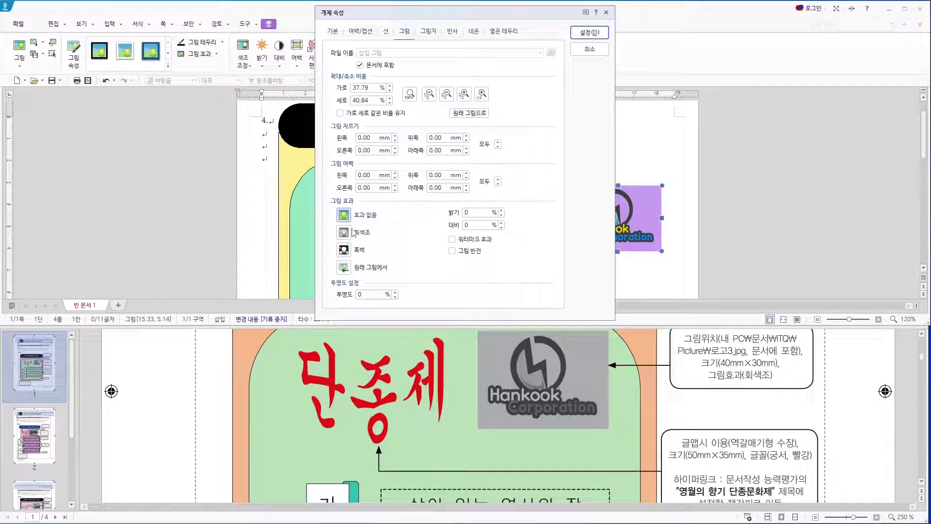
left_click(343, 232)
left_click(589, 33)
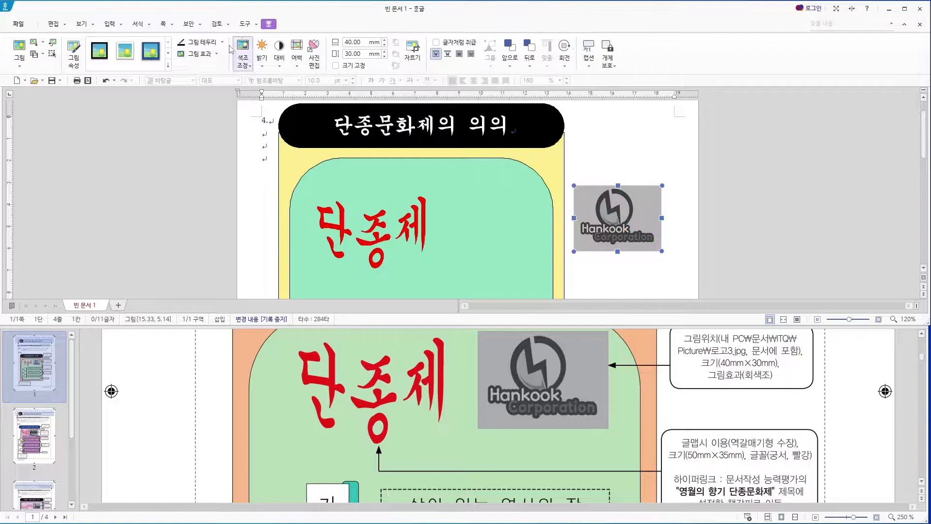
- Place the logo in front of the text and move it onto the green rectangle, just right of the word art
left_click_drag(617, 218, 525, 232)
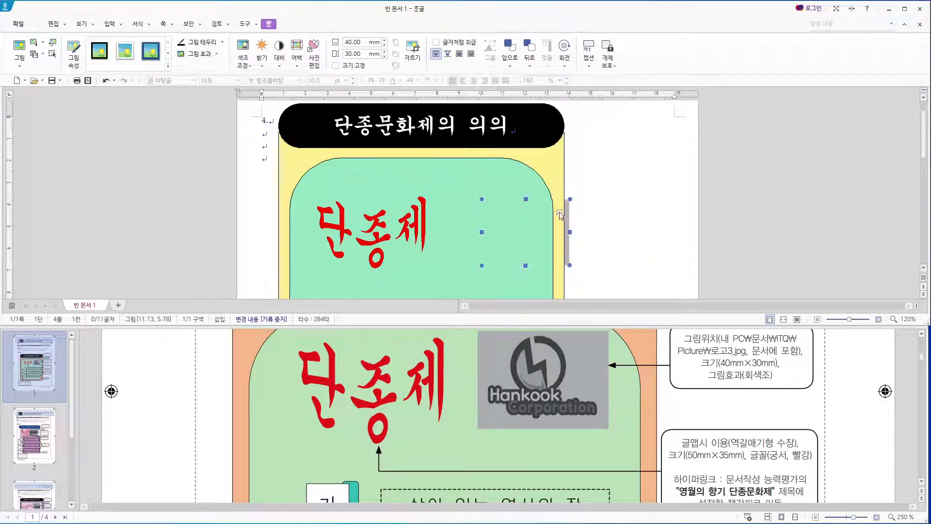
left_click(459, 54)
left_click_drag(507, 234, 468, 219)
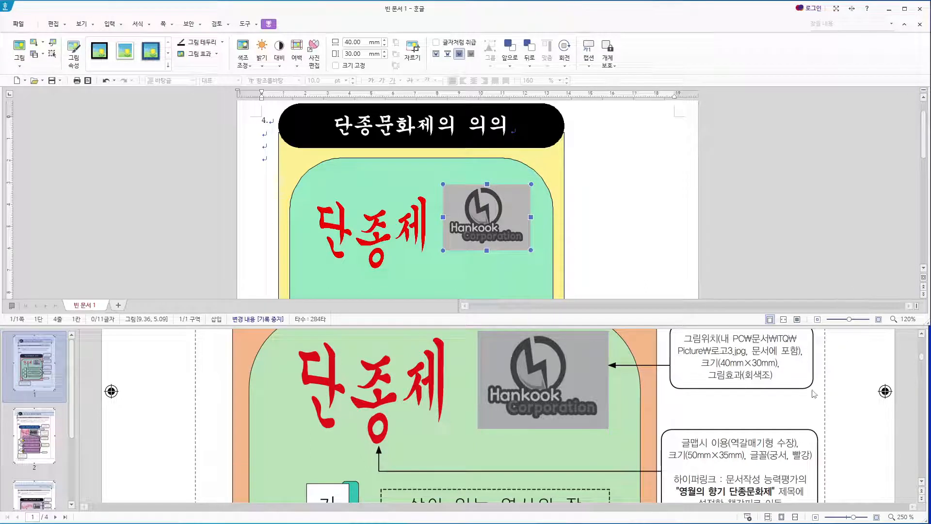
- Draw a narrow rectangle about 4 × 10 mm on the green shape, below the left part of the word art
scroll(811, 392, "down", 3)
scroll(810, 391, "down", 1)
scroll(650, 389, "up", 1)
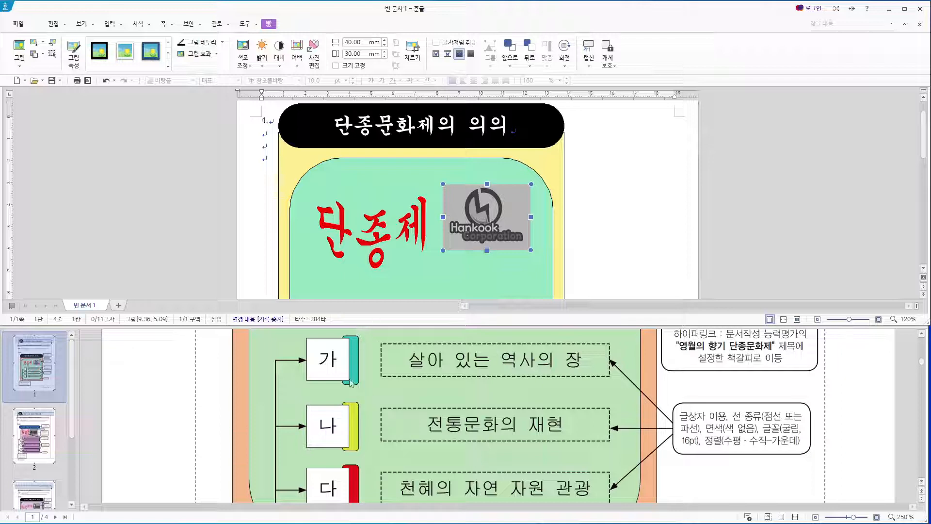
scroll(557, 233, "down", 3)
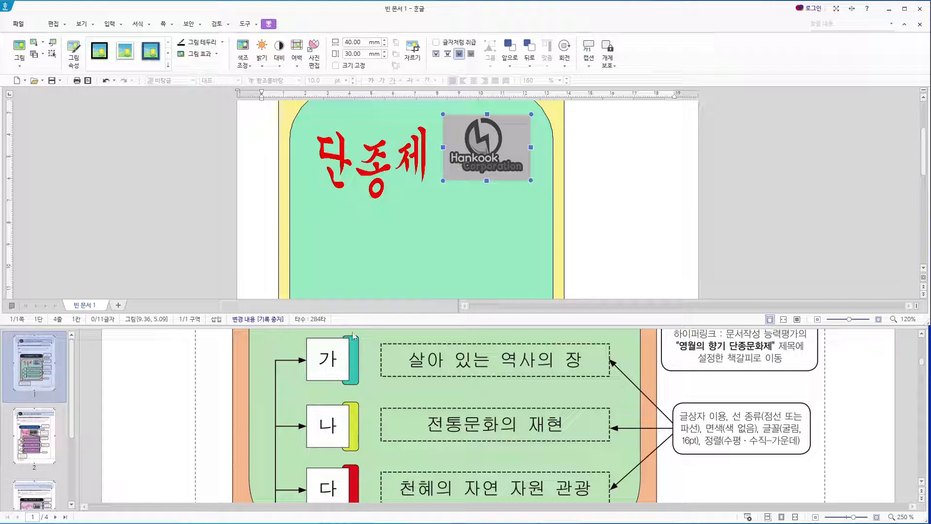
left_click(110, 23)
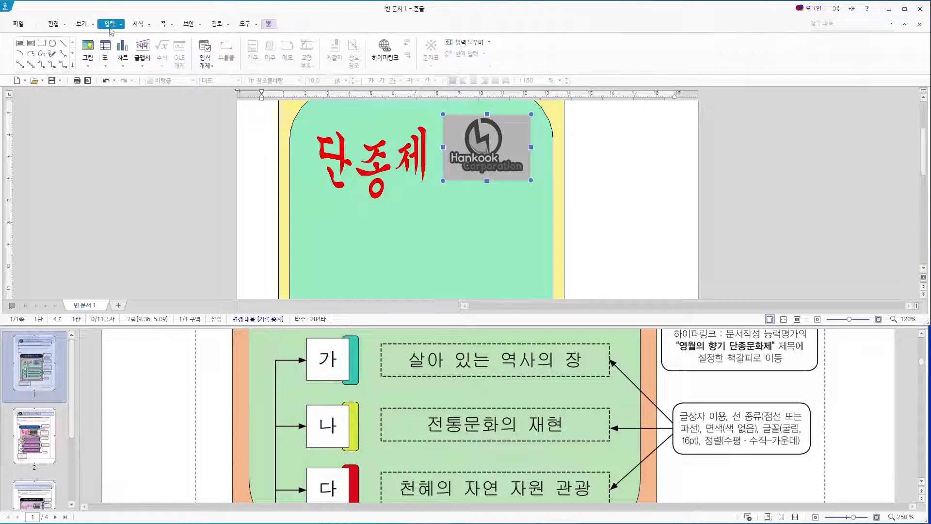
left_click(43, 44)
left_click_drag(329, 216, 339, 237)
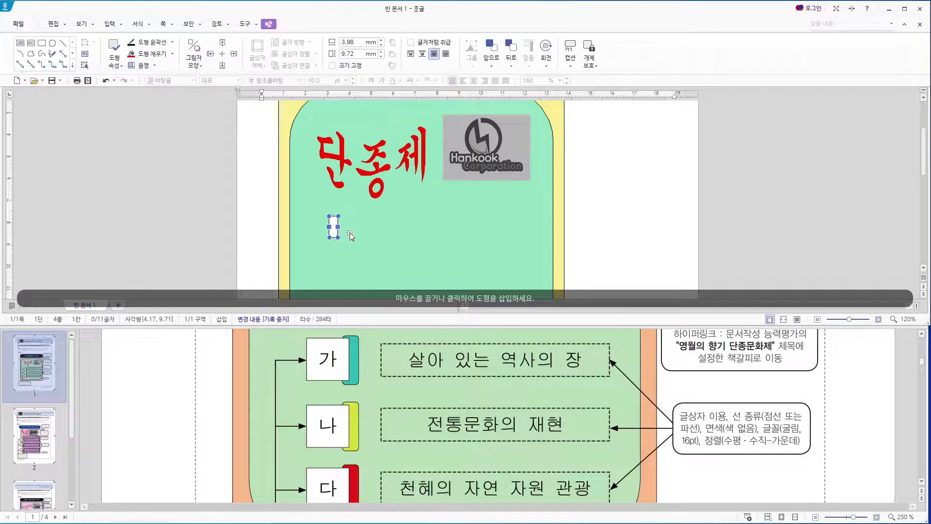
- Check the rectangle specification in the reference and set the new narrow rectangle's size to 5 × 15 mm
scroll(410, 407, "down", 3)
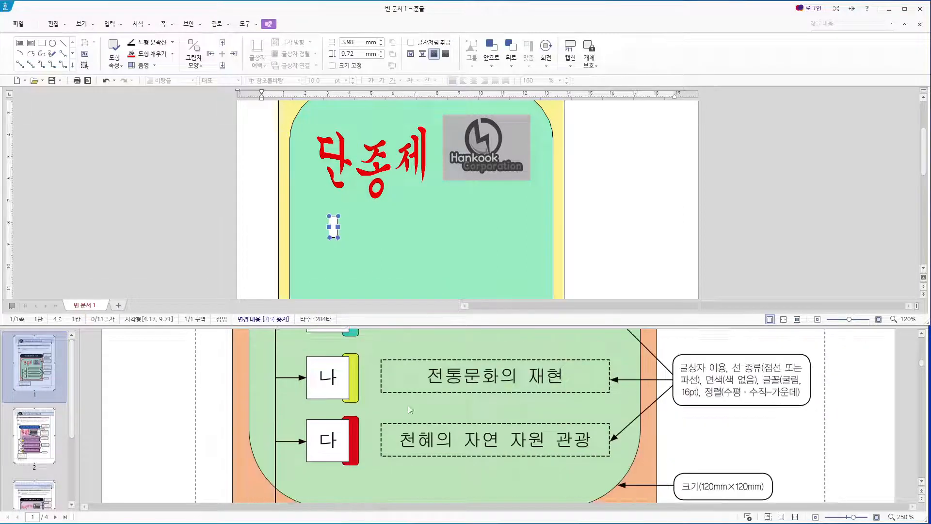
scroll(406, 412, "down", 1)
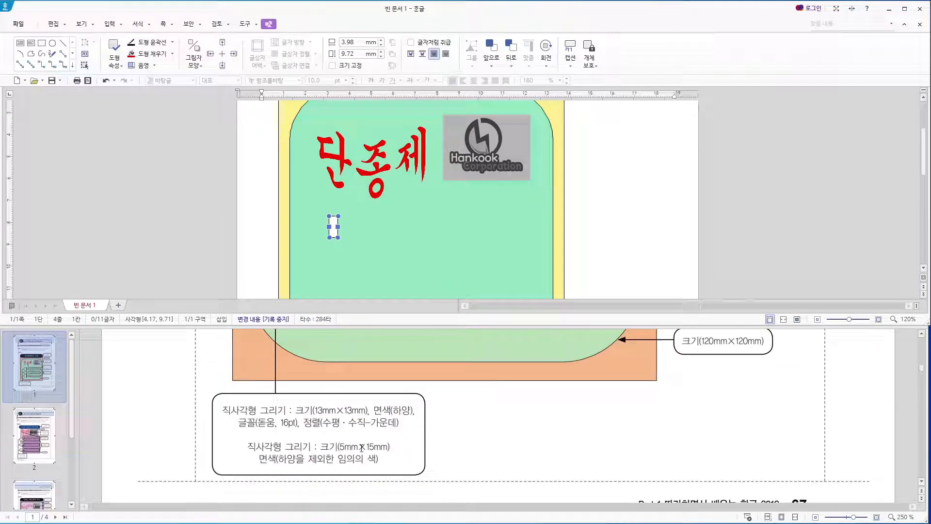
left_click(339, 44)
type("5")
key("Return")
key("Tab")
type("15")
key("Return")
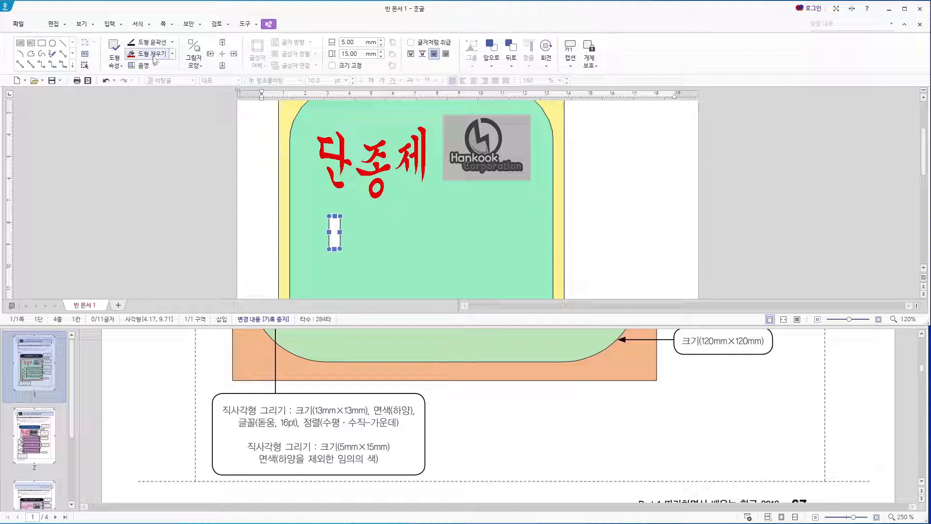
- Fill the narrow 5 × 15 mm rectangle with a light blue-violet theme colour
left_click(172, 53)
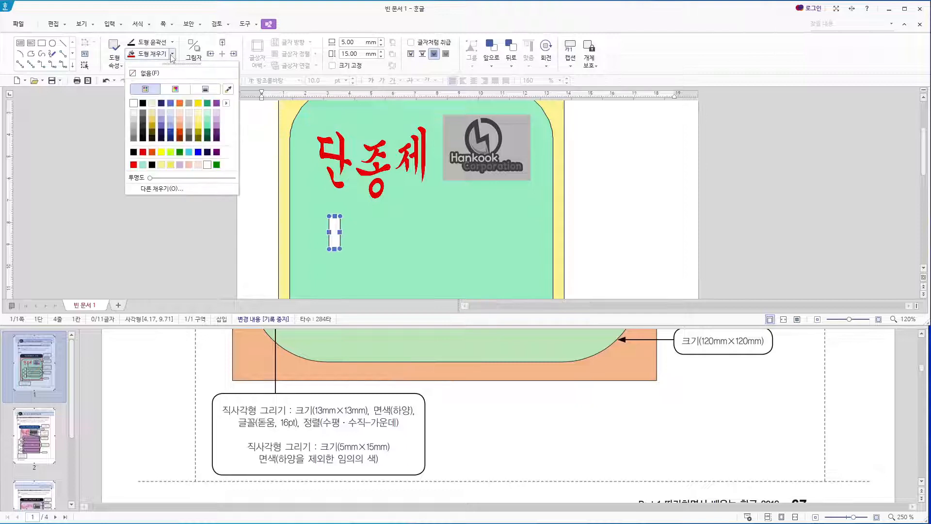
left_click(171, 126)
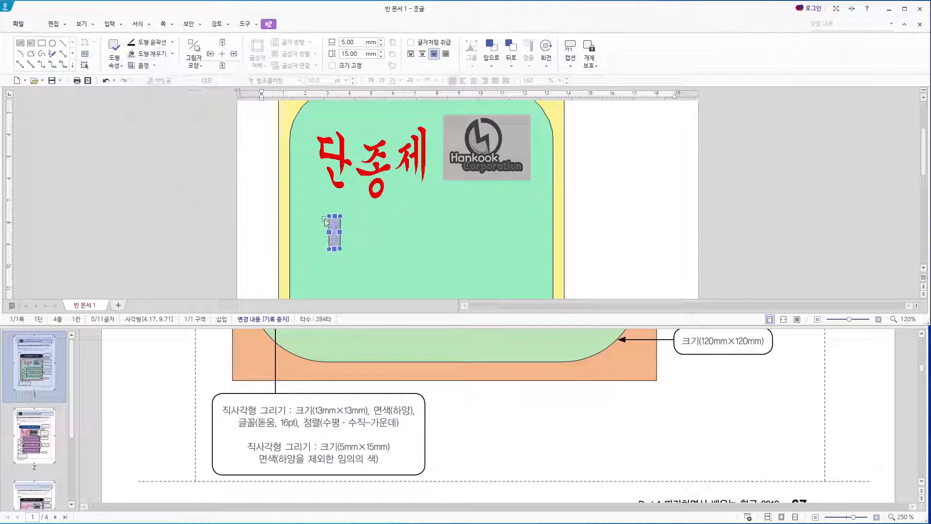
- Draw a white rectangle about 13 × 10 mm overlapping the left part of the narrow blue-violet rectangle, following the reference layout
scroll(389, 359, "up", 2)
scroll(390, 359, "up", 3)
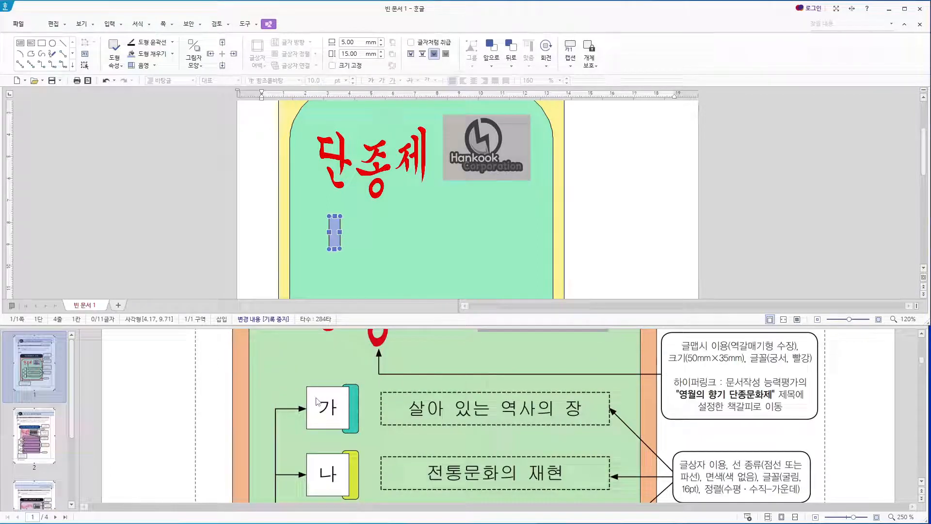
left_click(42, 43)
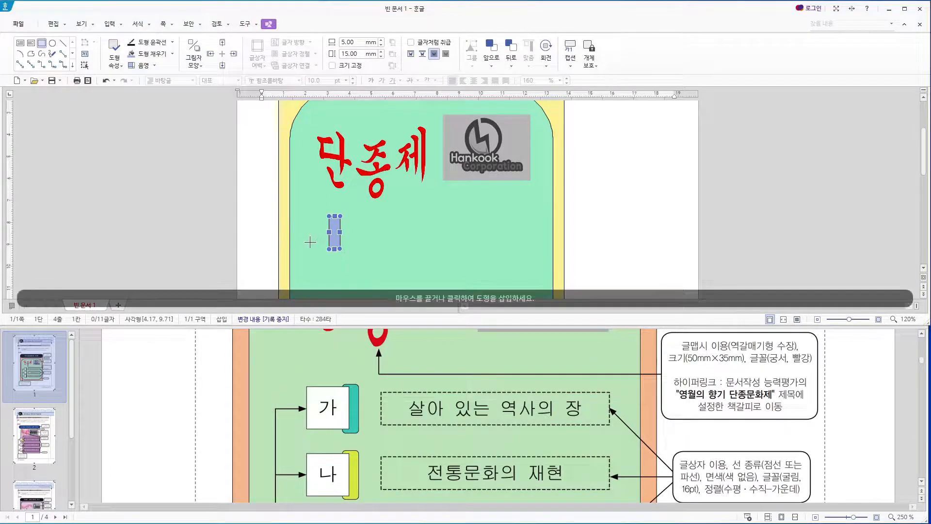
left_click_drag(307, 219, 335, 242)
- Check the specification in the reference and set the white rectangle's size to 13 × 13 mm, vertically centred against the narrow one
scroll(350, 367, "down", 5)
scroll(347, 383, "up", 1)
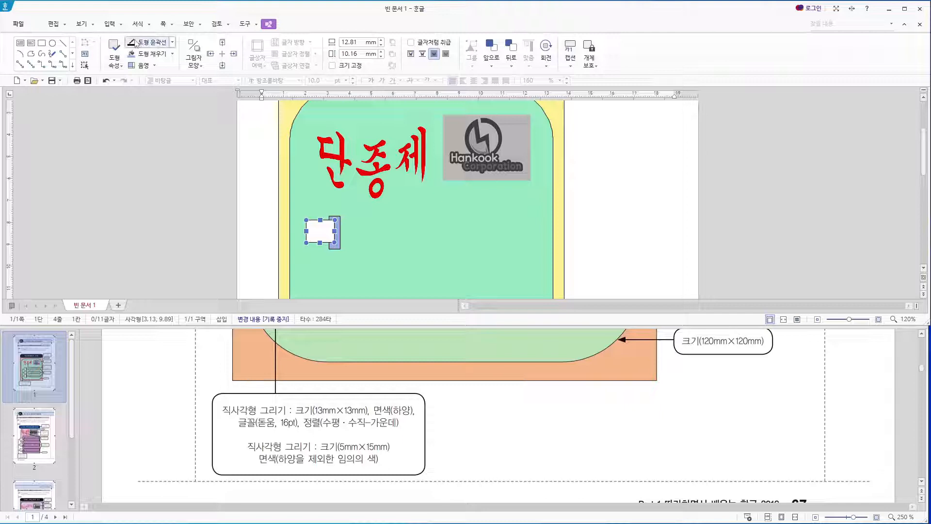
double_click(353, 42)
type("13")
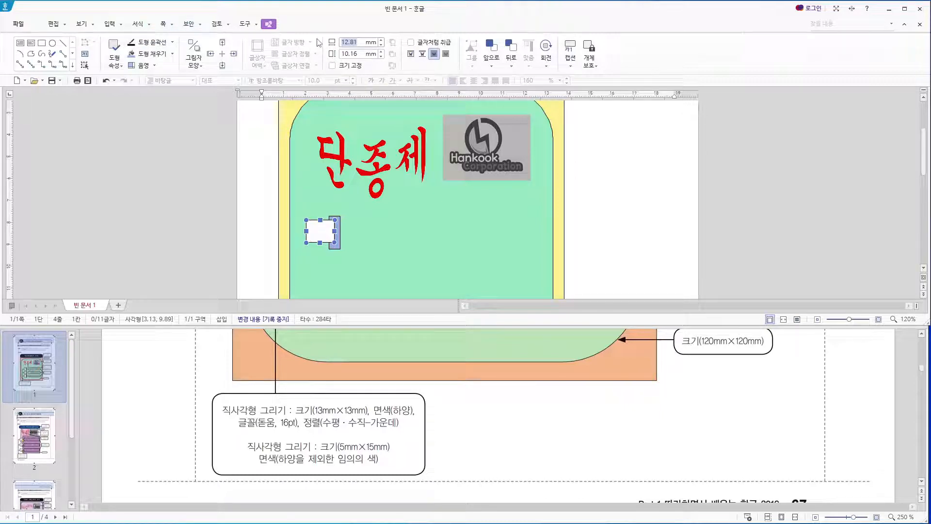
double_click(356, 54)
type("13")
key("Return")
left_click_drag(318, 234, 320, 232)
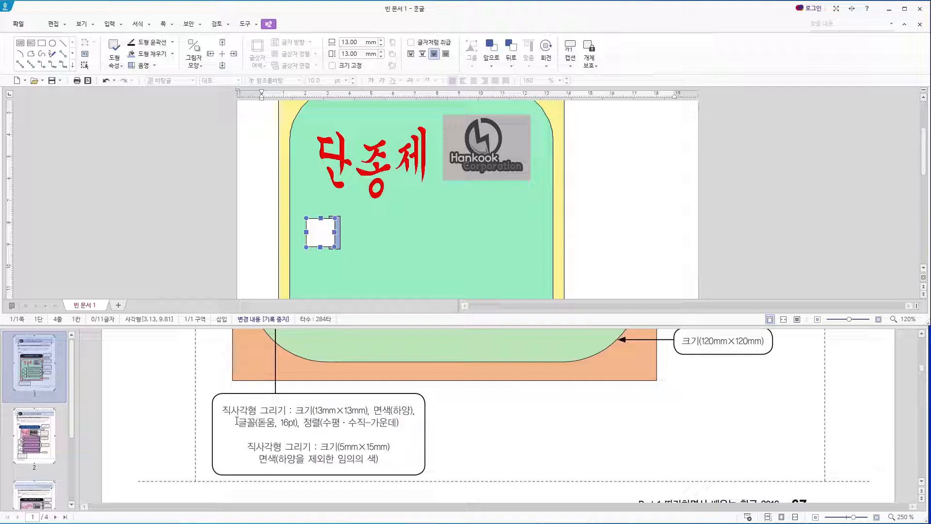
- Make the white rectangle accept text and enter "가" in it
right_click(320, 236)
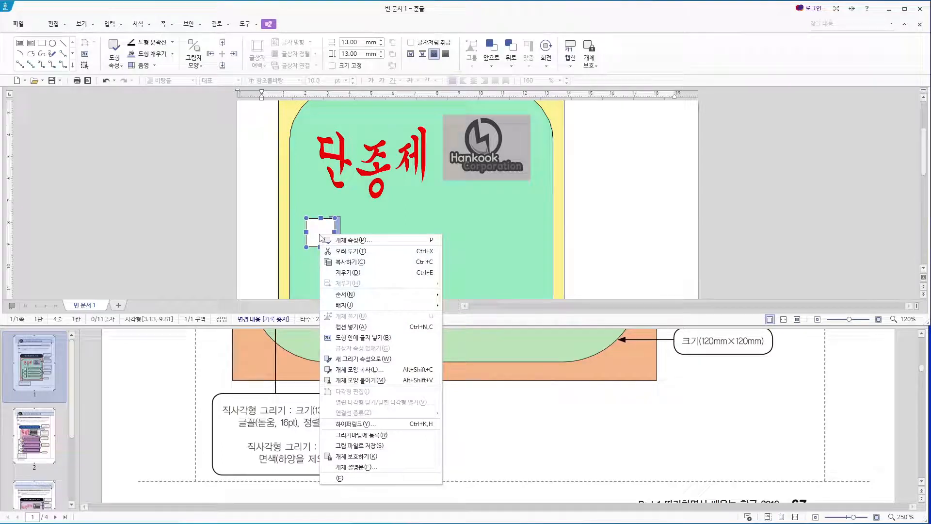
left_click(324, 337)
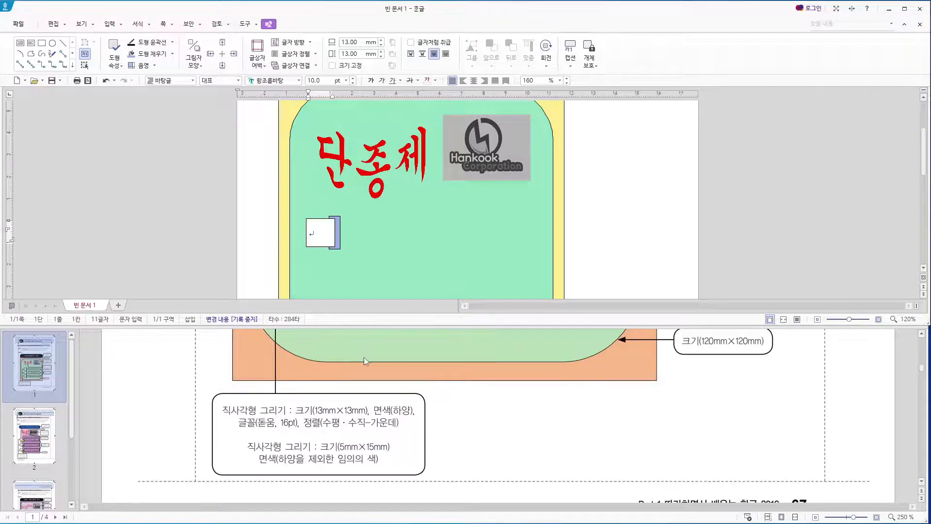
scroll(364, 357, "up", 5)
type("ㄱ")
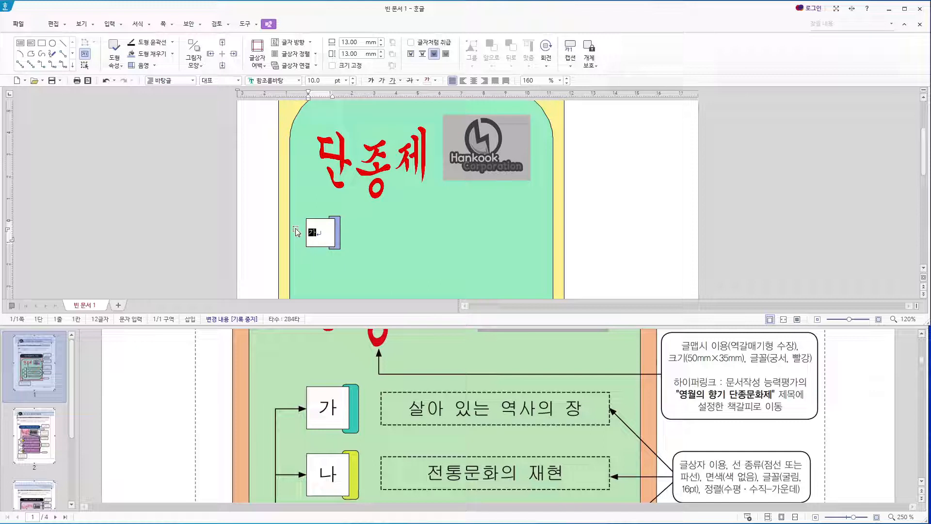
- Format the "가" label in the 돋움 font at 16 pt with centre alignment, as the reference specifies
double_click(312, 235)
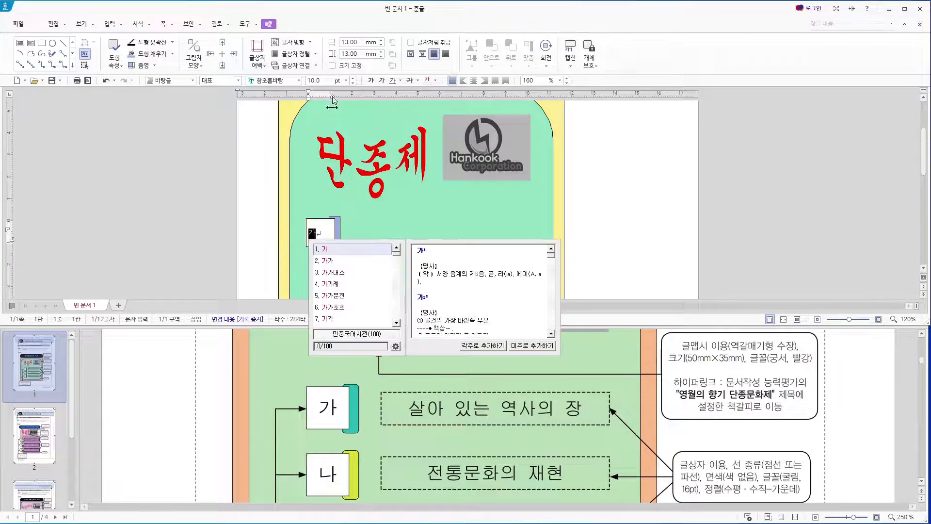
scroll(322, 395, "down", 5)
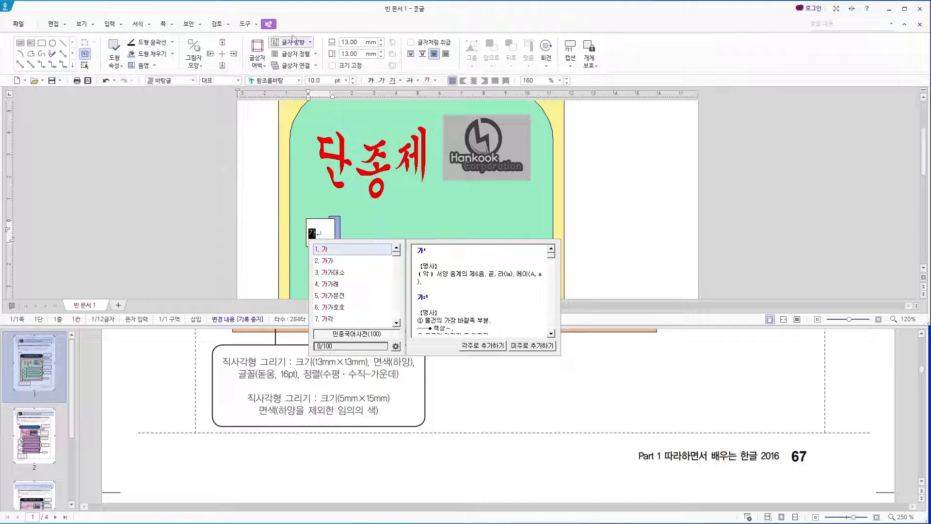
left_click(285, 80)
type("돋움")
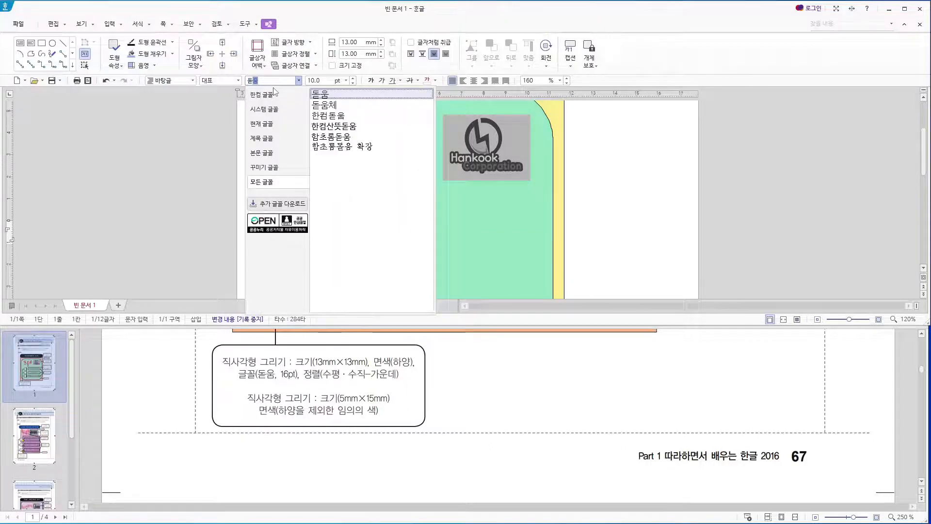
key("Return")
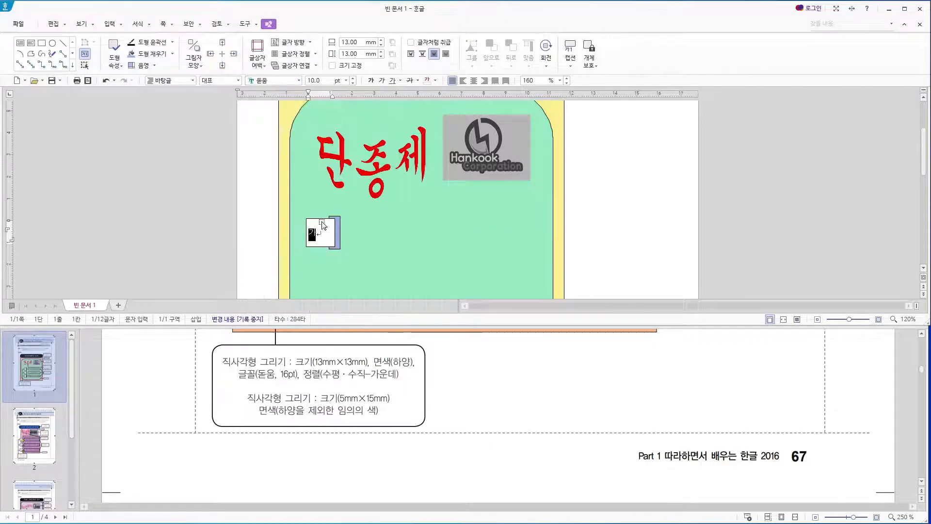
left_click(322, 80)
type("16")
key("Return")
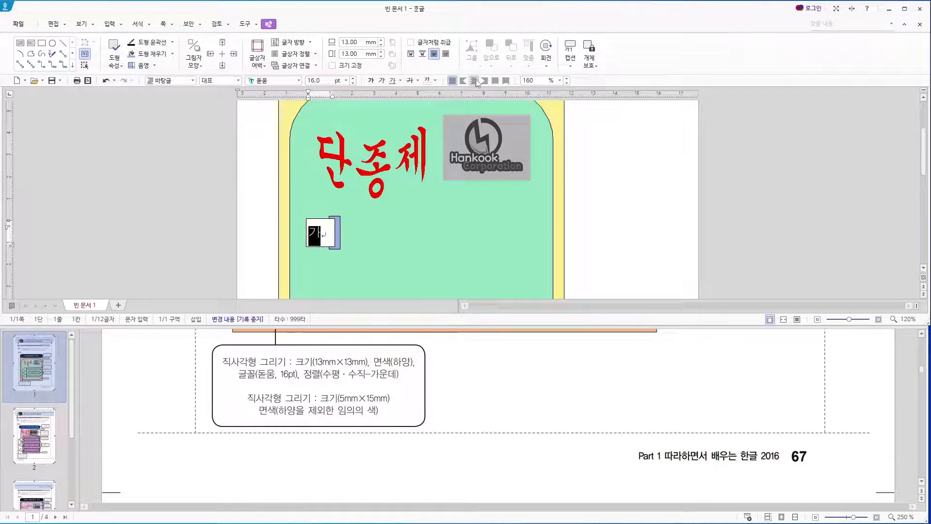
left_click(473, 80)
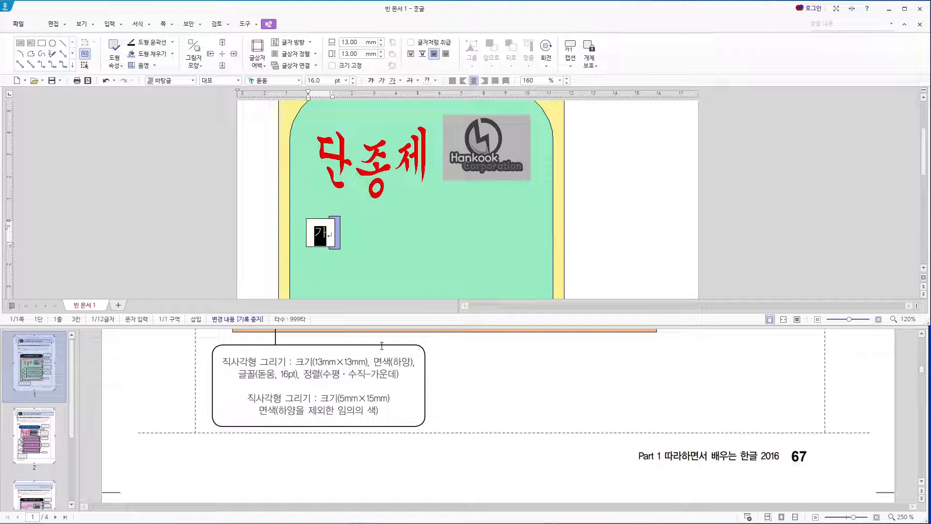
- Draw a text box beside the "가" rectangle, enlarge it to about 85 × 13 mm and align it with the rectangle
scroll(420, 384, "up", 5)
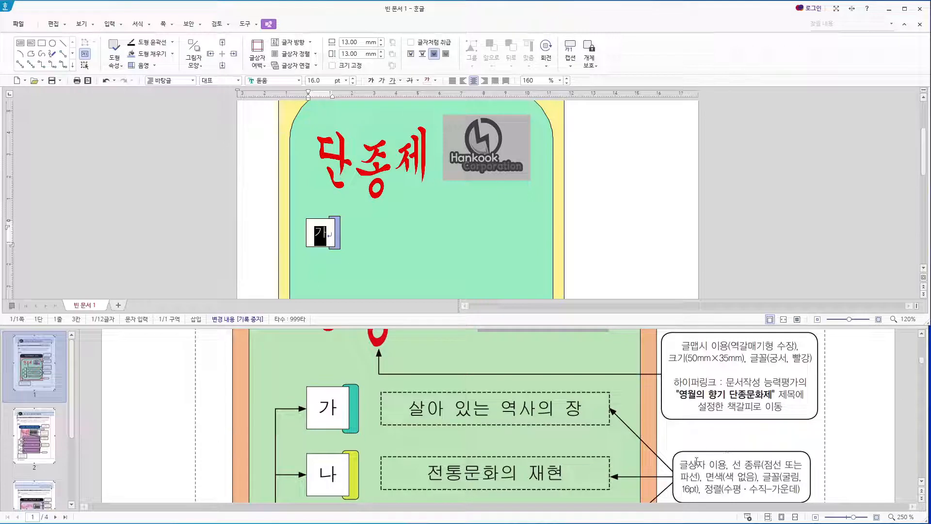
left_click(20, 42)
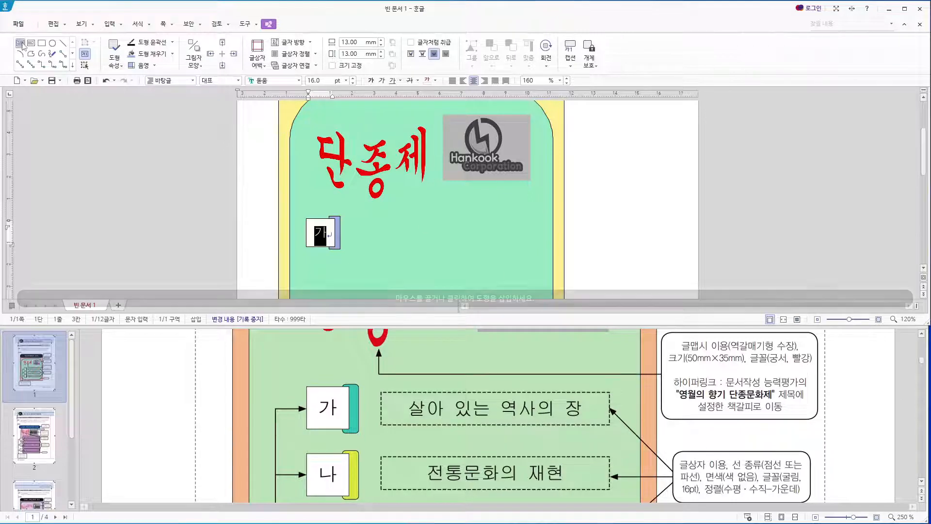
left_click_drag(353, 221, 402, 244)
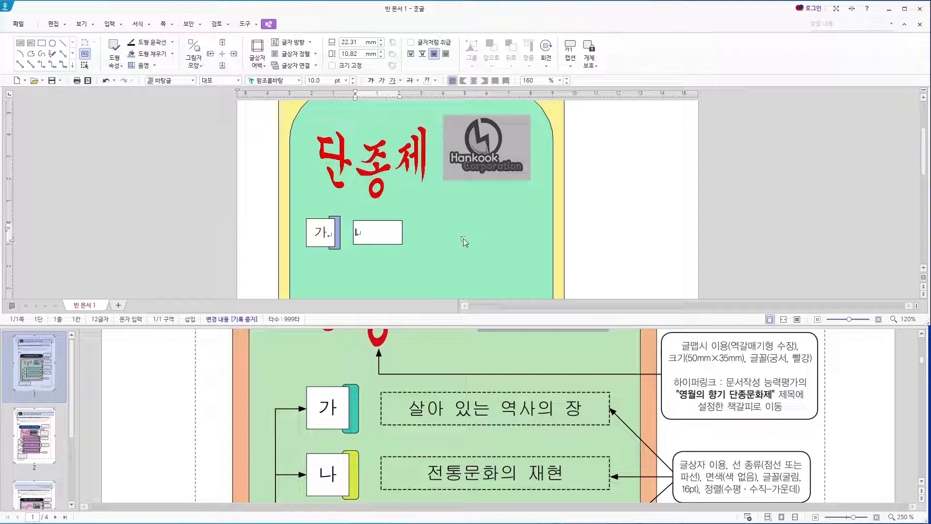
left_click_drag(402, 244, 540, 249)
left_click_drag(441, 234, 439, 230)
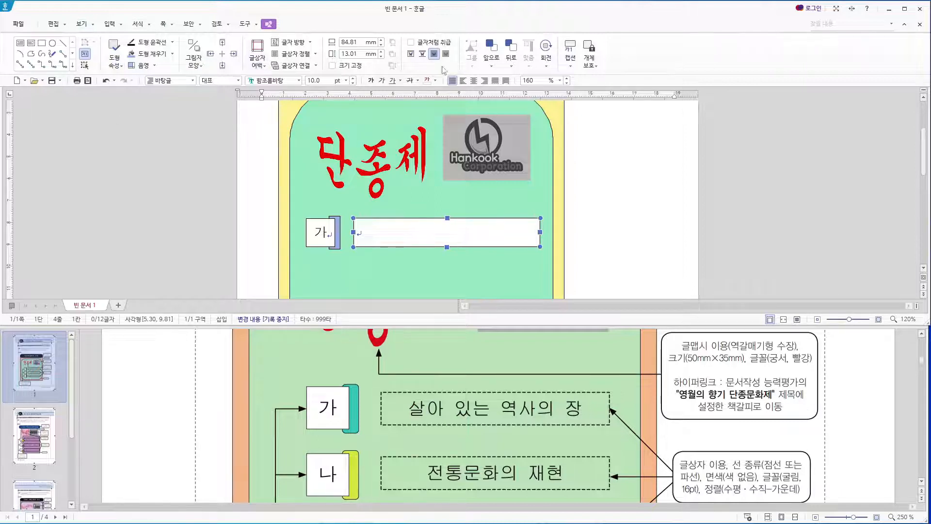
- Give the wide text box a dashed outline and no fill (없음)
left_click(172, 42)
mouse_move(183, 175)
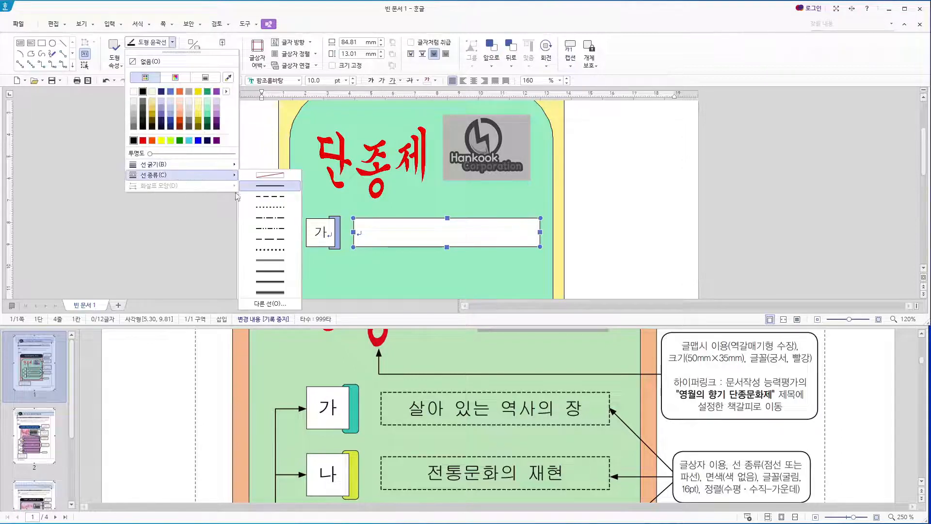
left_click(262, 195)
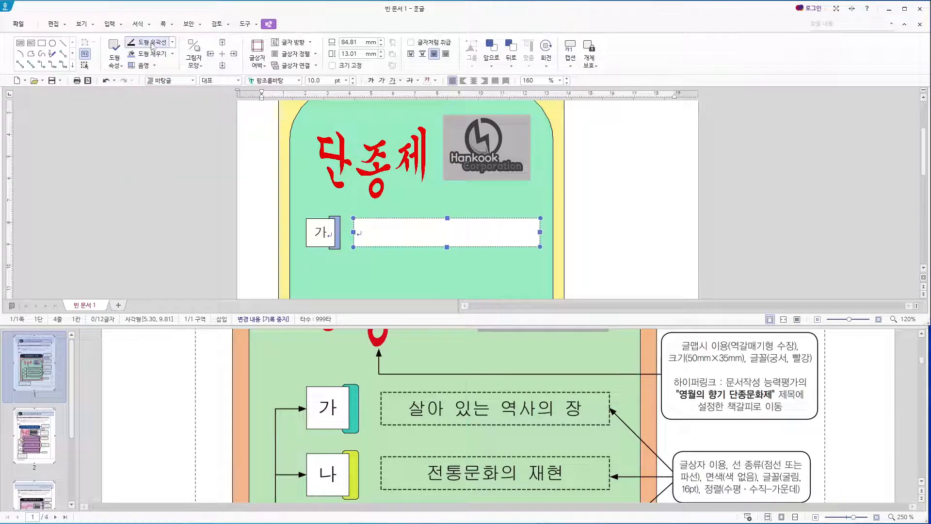
left_click(173, 56)
left_click(175, 79)
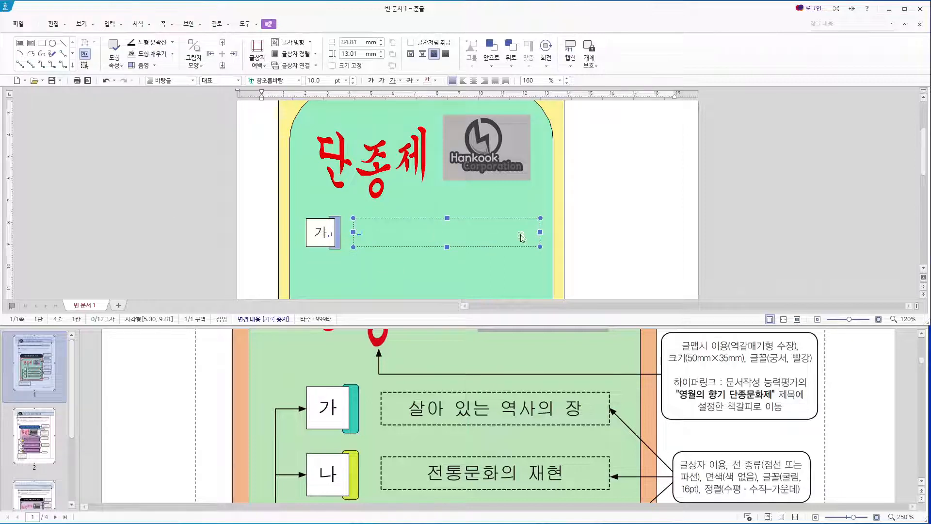
left_click(604, 232)
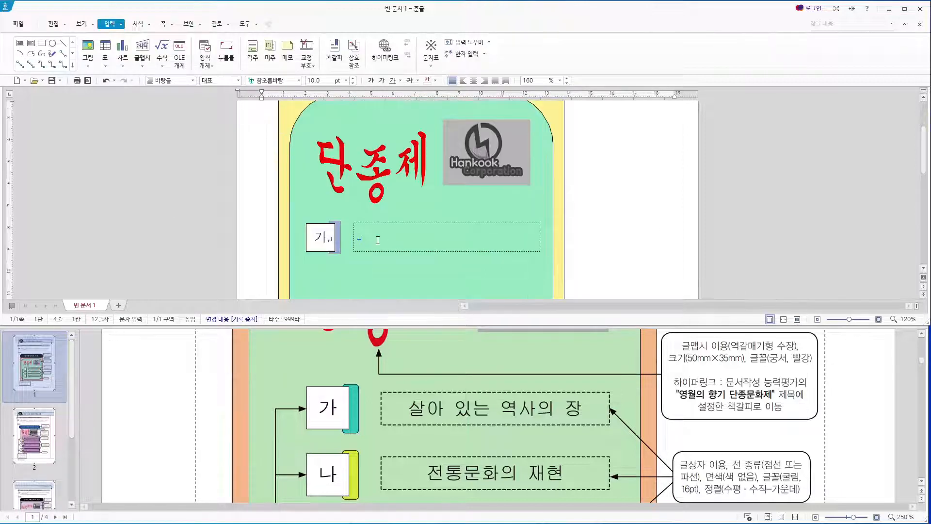
left_click(377, 240)
type("살아 있는 역")
type("상")
type("의 장")
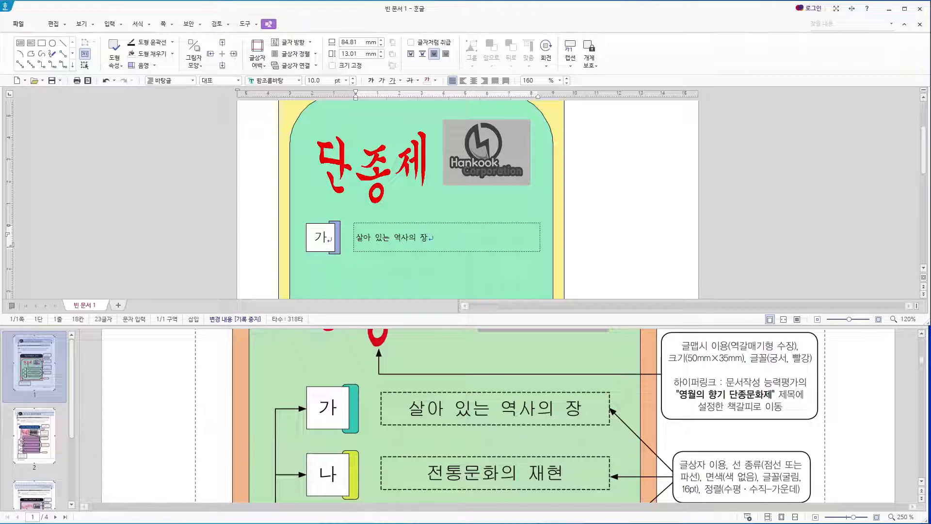
left_click_drag(429, 237, 359, 237)
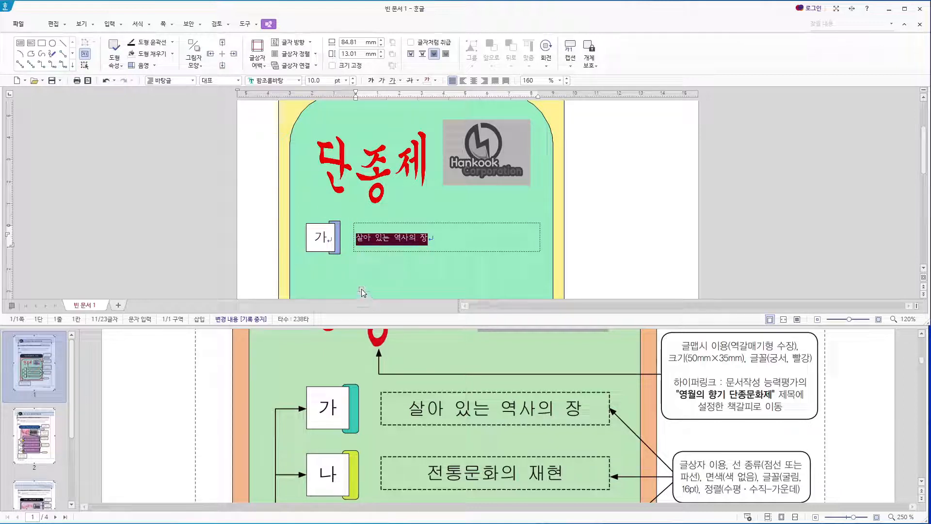
left_click(407, 233)
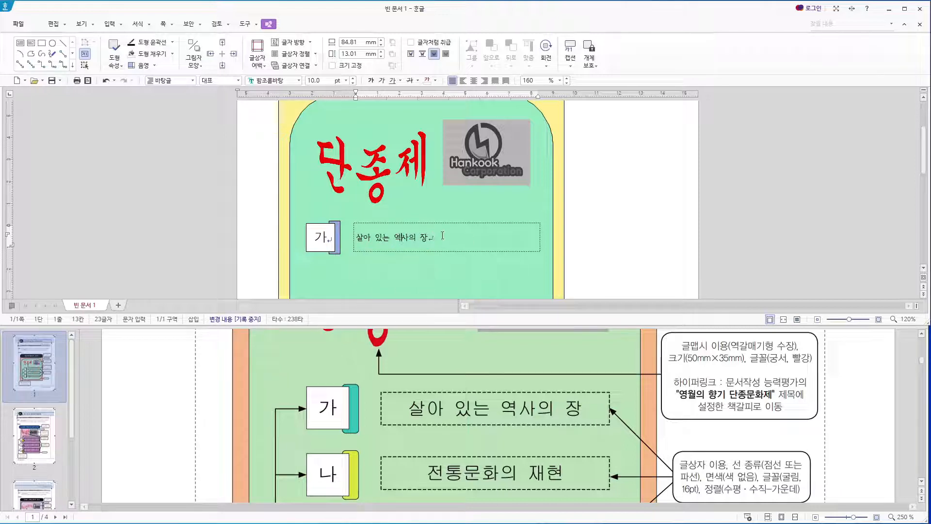
left_click_drag(441, 237, 343, 235)
key("Delete")
left_click(354, 237)
left_click(340, 237, "shift")
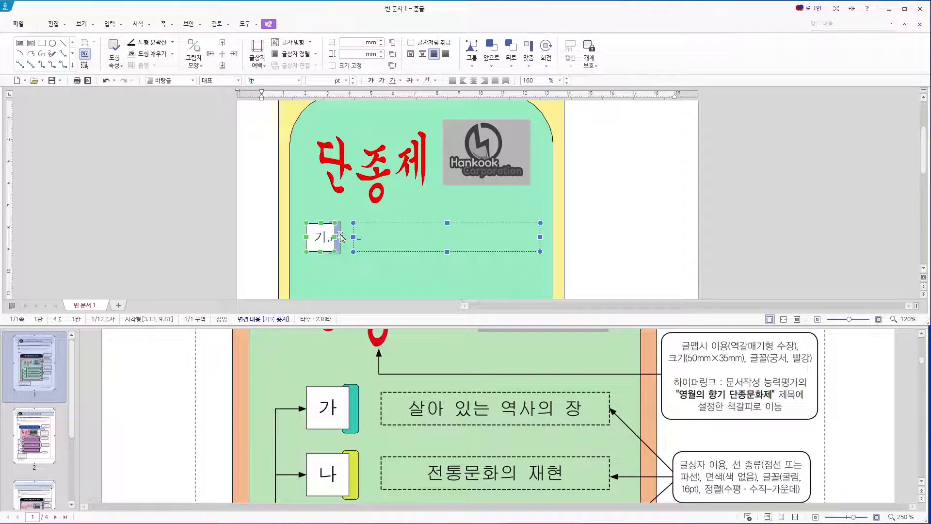
left_click_drag(380, 248, 381, 289)
left_click(380, 239)
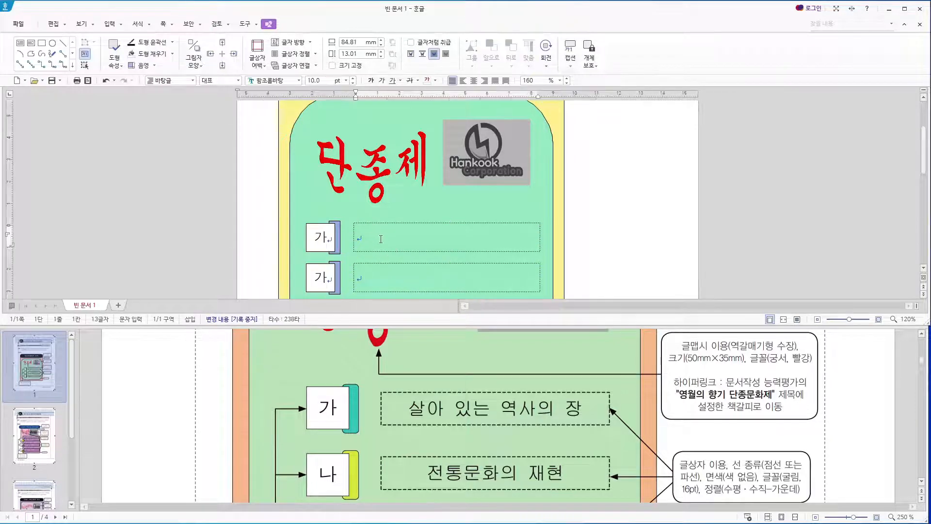
left_click(361, 278)
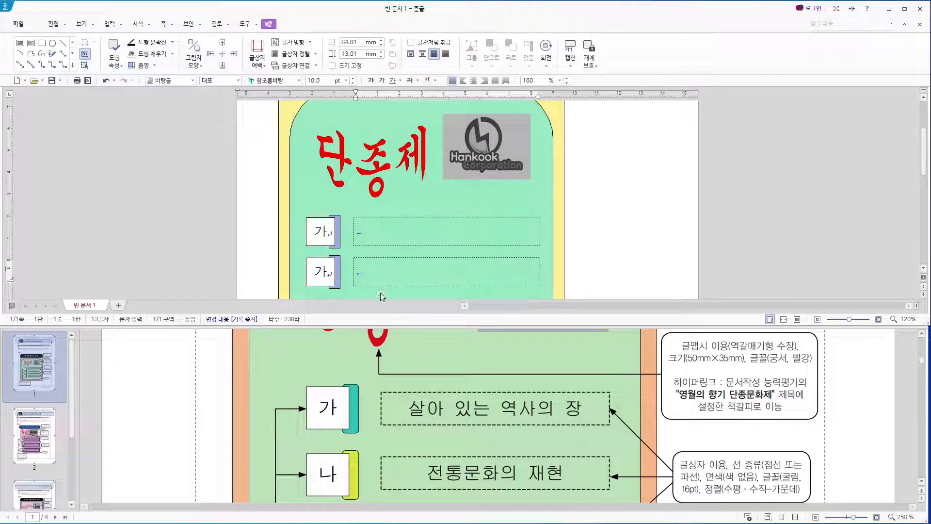
key("ctrl+z")
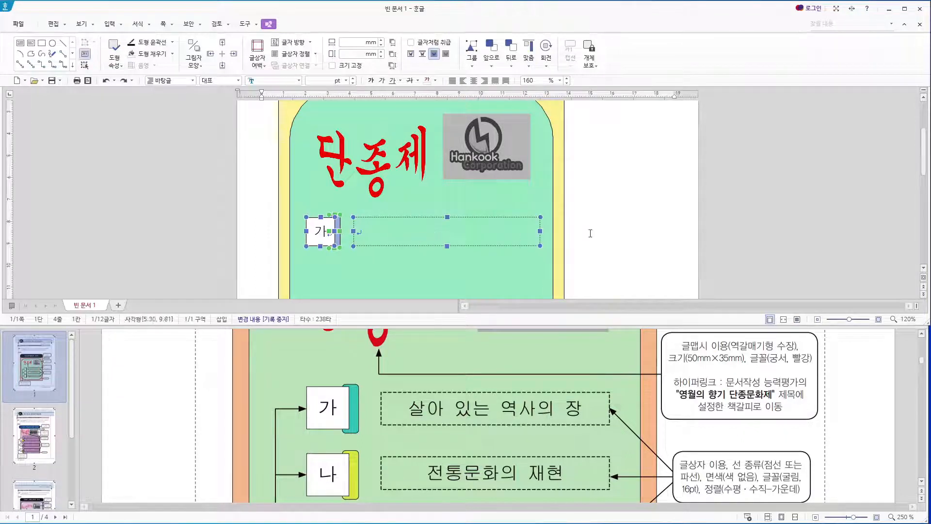
key("ctrl+z")
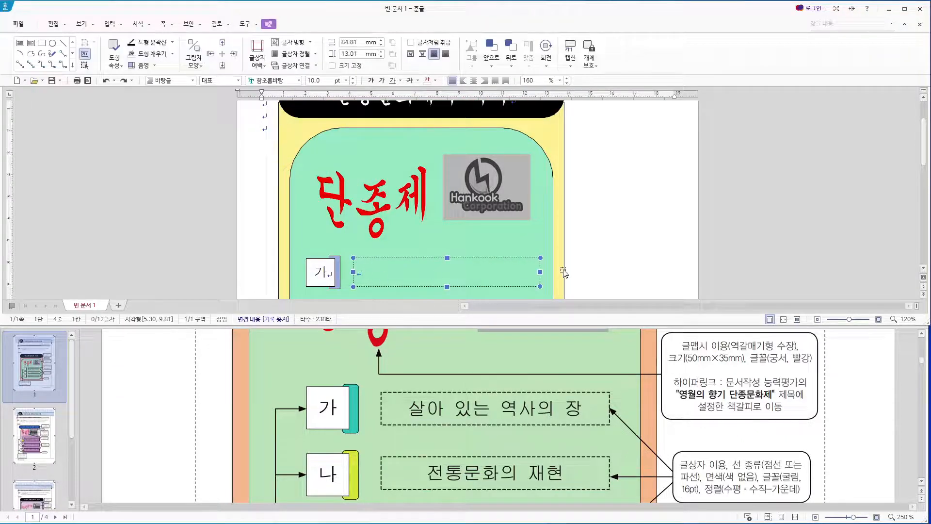
- Set the empty dashed text box's text format to the 굴림 font, 16 pt, centre aligned
left_click(428, 270)
scroll(428, 268, "down", 1)
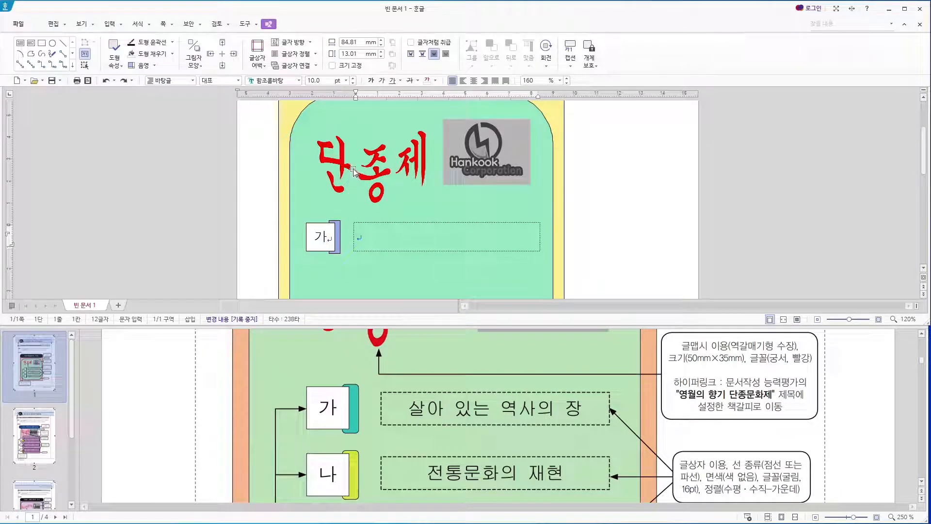
left_click(265, 80)
type("굴림")
key("Return")
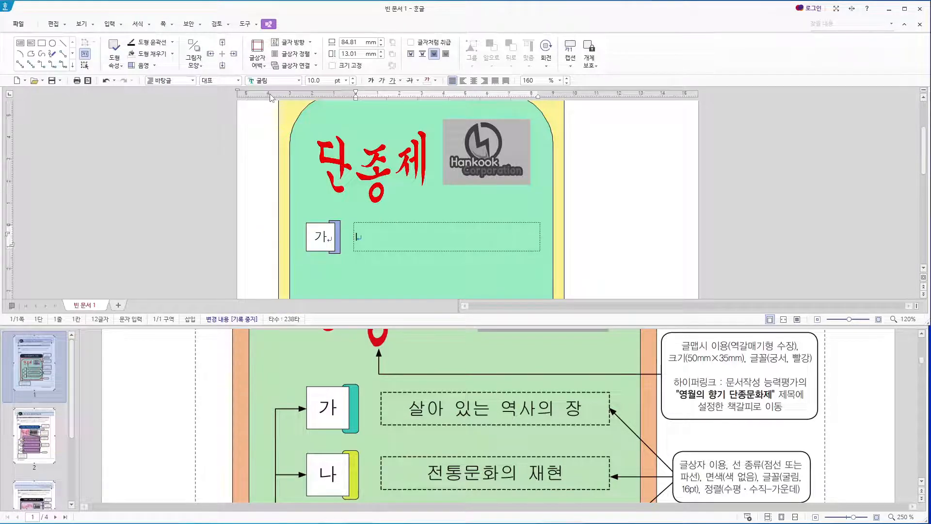
left_click(328, 83)
type("16")
key("Return")
left_click(474, 81)
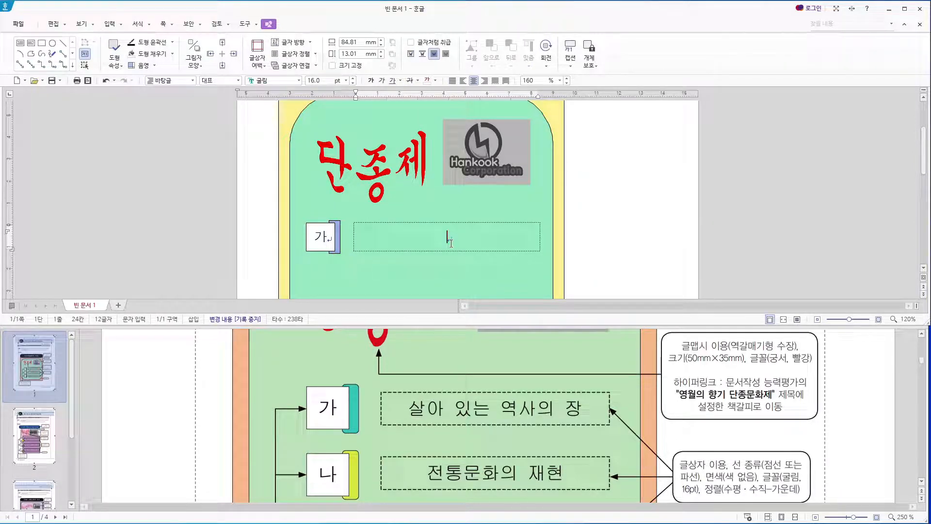
- Enter "살아 있는 역사의 장" in the dashed text box beside the "가" label
type("살아 있는 역상")
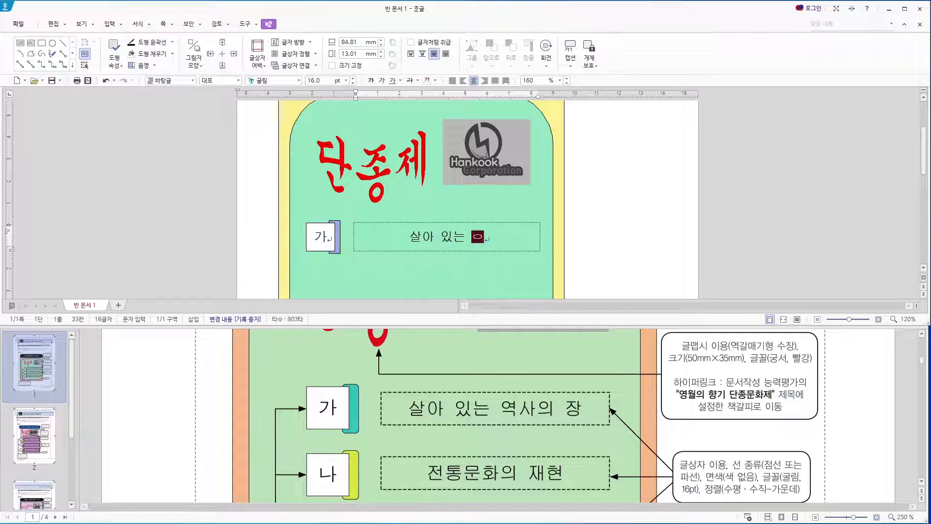
type("의 장")
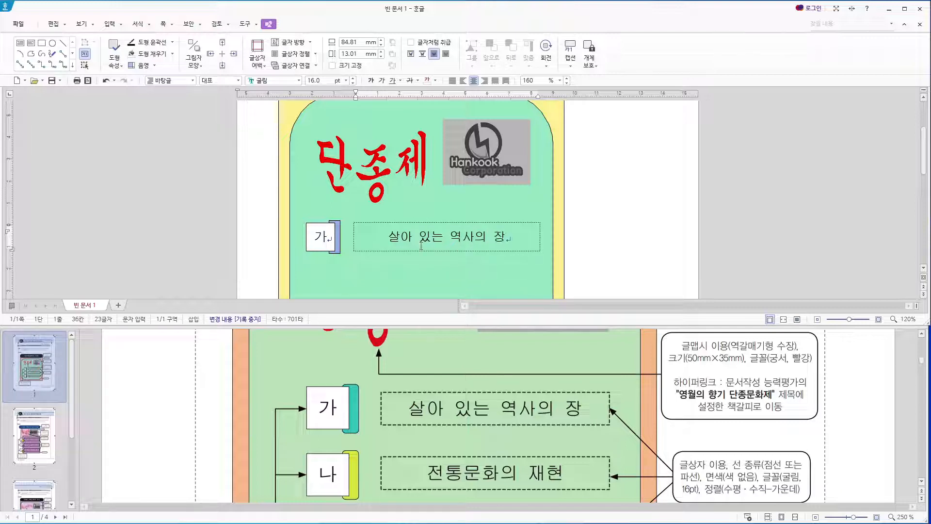
key("Escape")
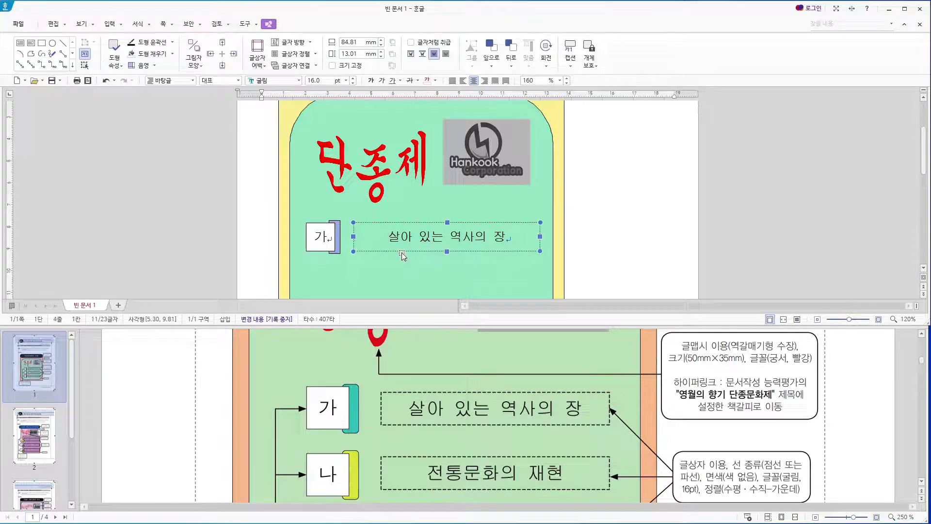
- Duplicate the "가" row, with both rectangles and the dashed text box, twice straight below at even spacing
left_click(343, 252)
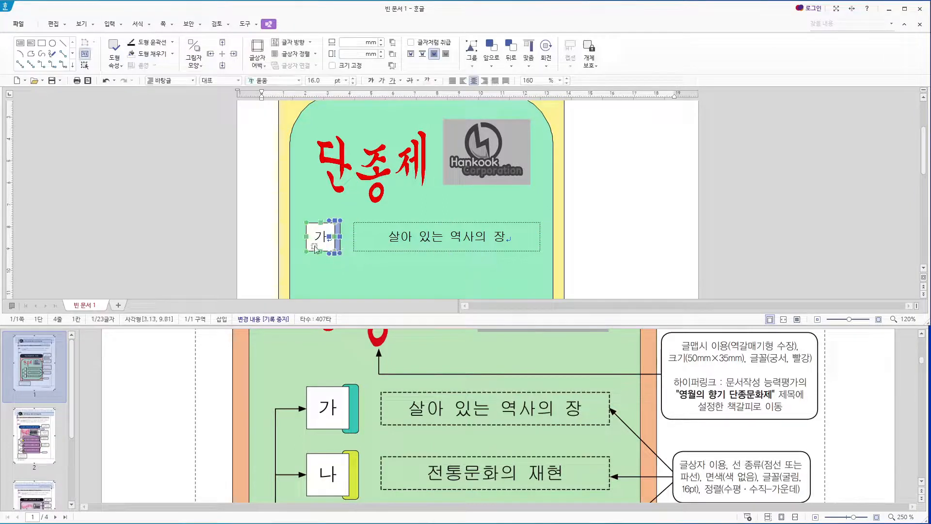
left_click(388, 251, "shift")
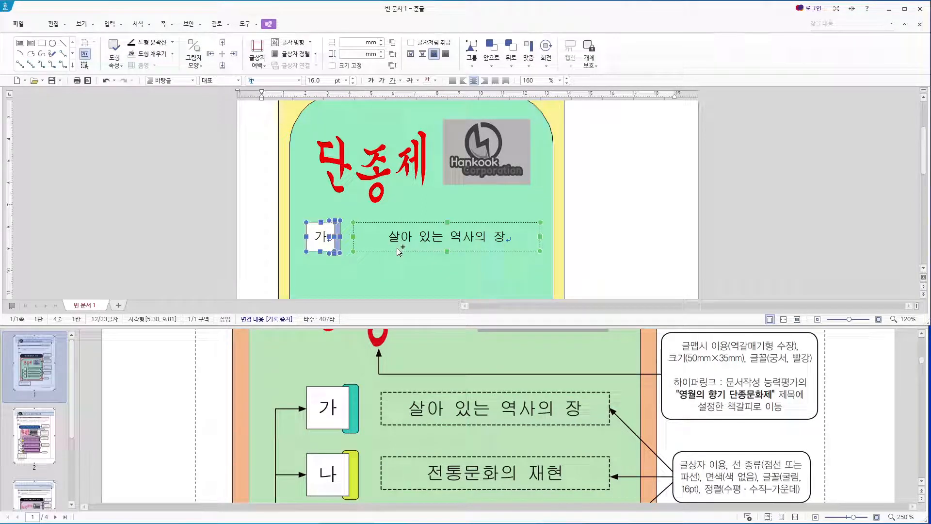
left_click_drag(393, 241, 394, 285)
scroll(426, 272, "down", 3)
left_click_drag(392, 180, 390, 218)
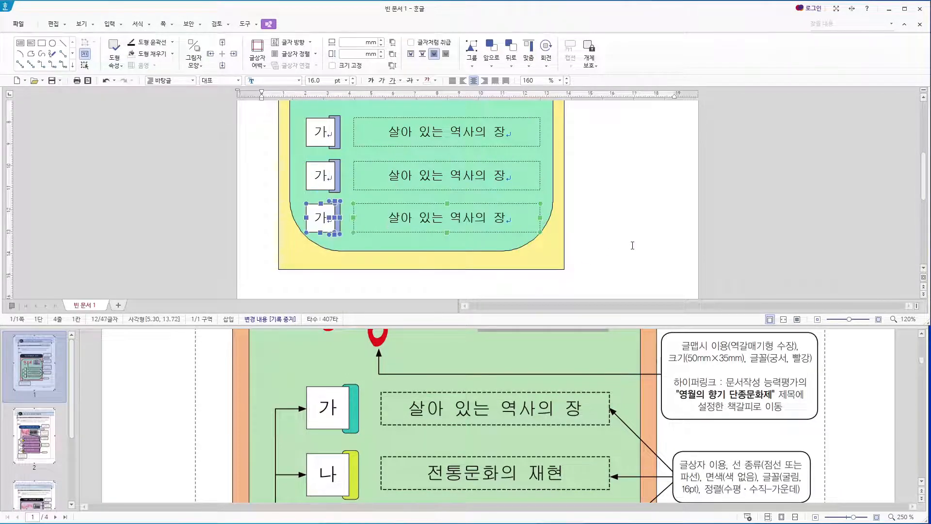
- Fill the narrow rectangle behind the middle row's label with yellow
left_click(369, 365)
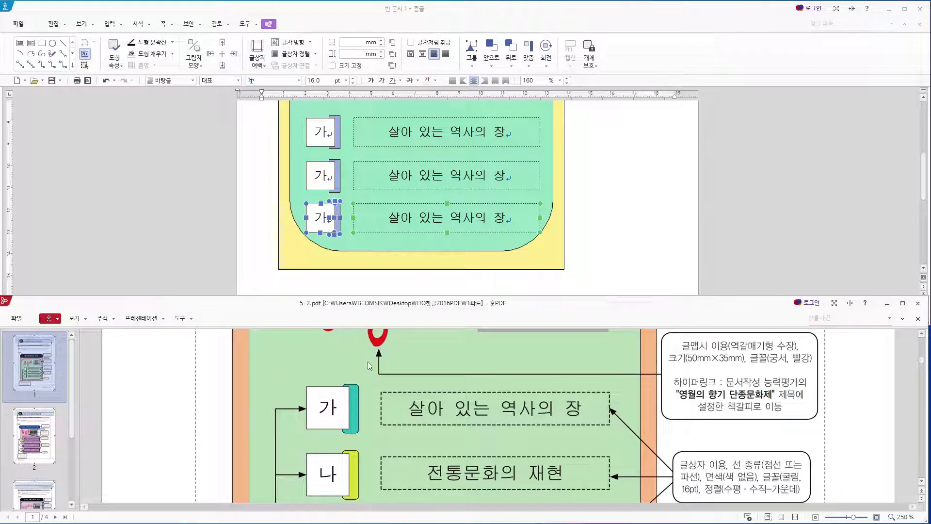
left_click(338, 187)
left_click(335, 230)
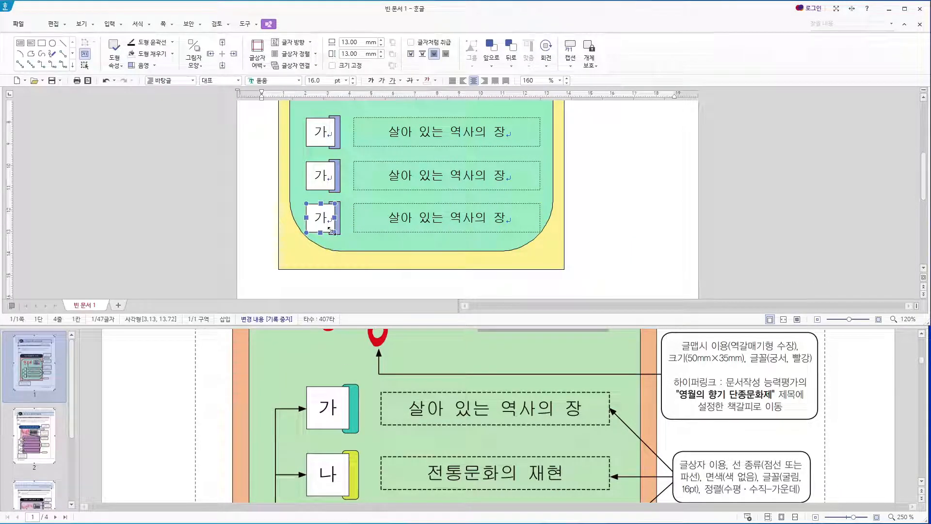
left_click(336, 227)
left_click(336, 175)
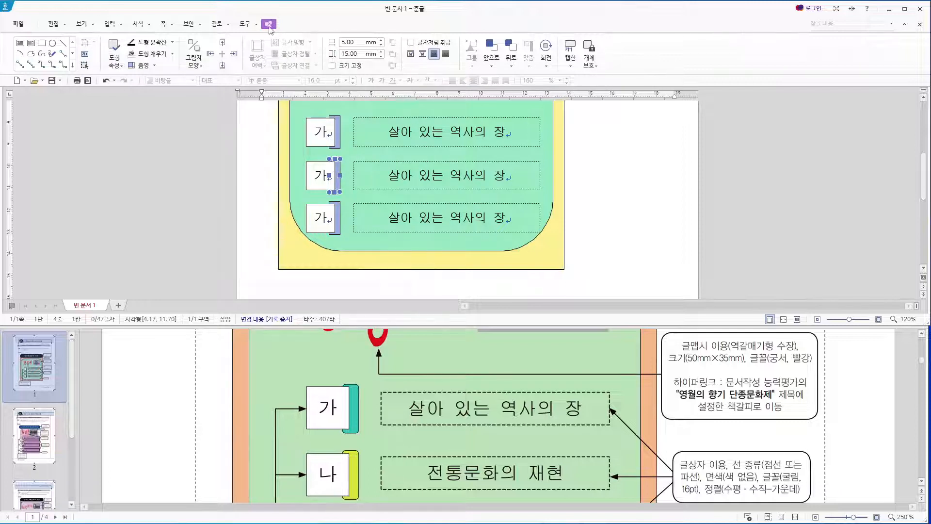
left_click(172, 54)
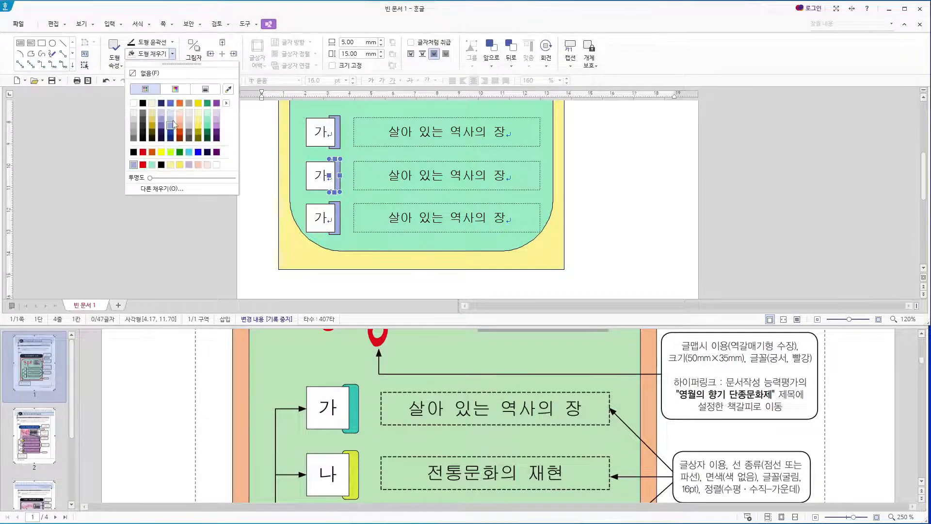
left_click(162, 152)
- Fill the narrow rectangle behind the third row's label with orange-red
left_click(339, 218)
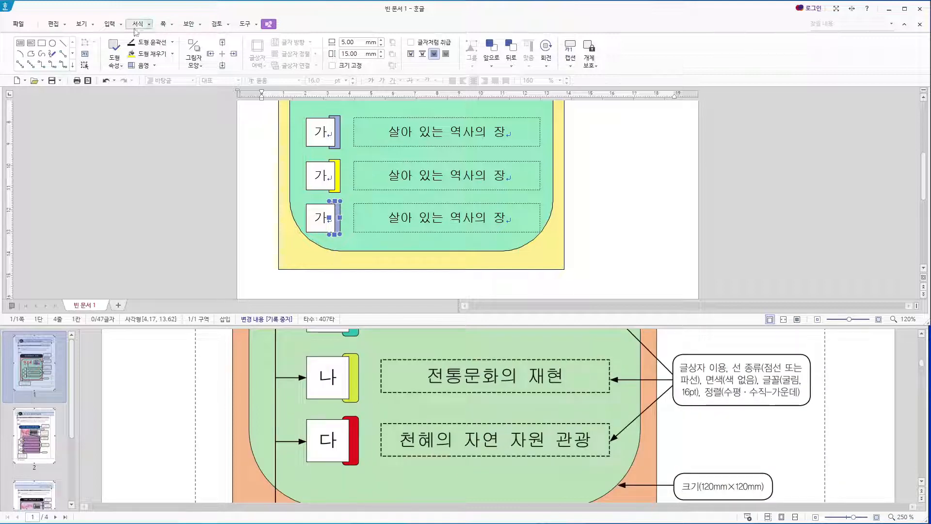
left_click(172, 54)
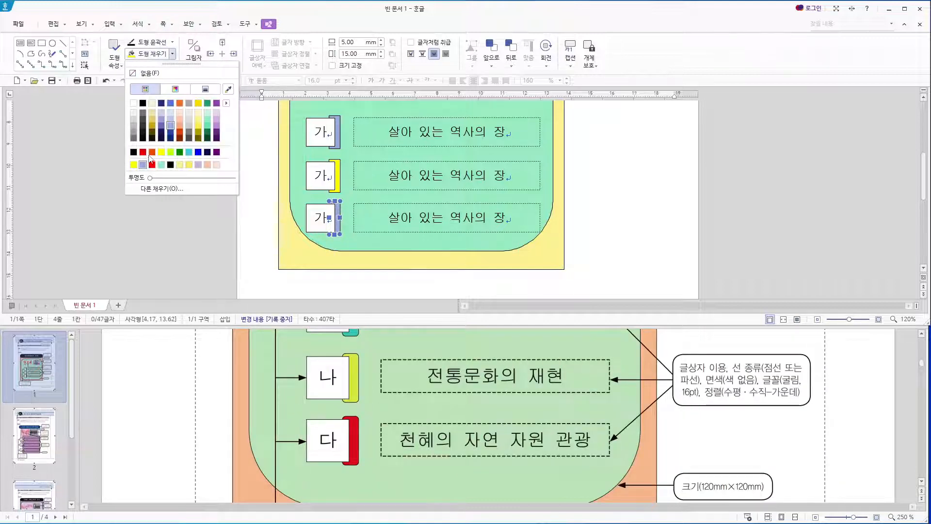
left_click(152, 153)
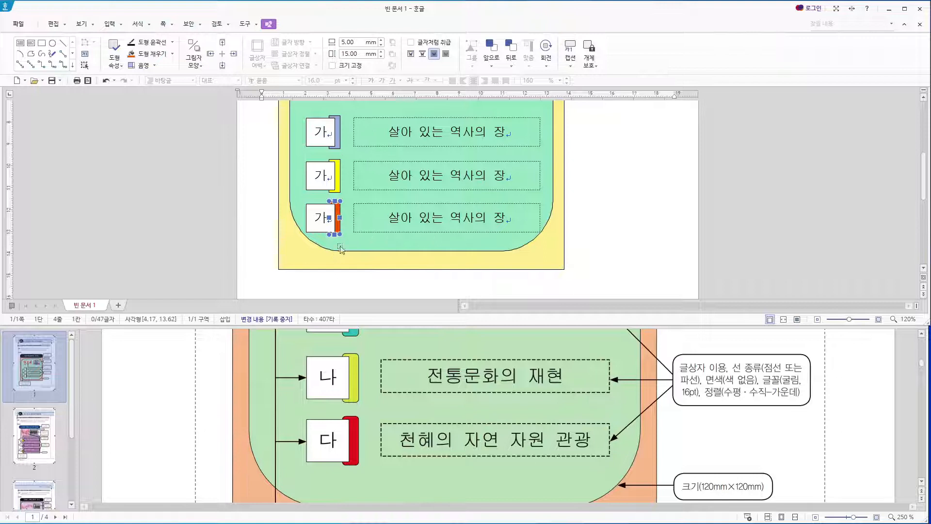
- Change the second row's label to "나" and the third row's label to "다"
left_click(328, 177)
key("BackSpace")
type("나")
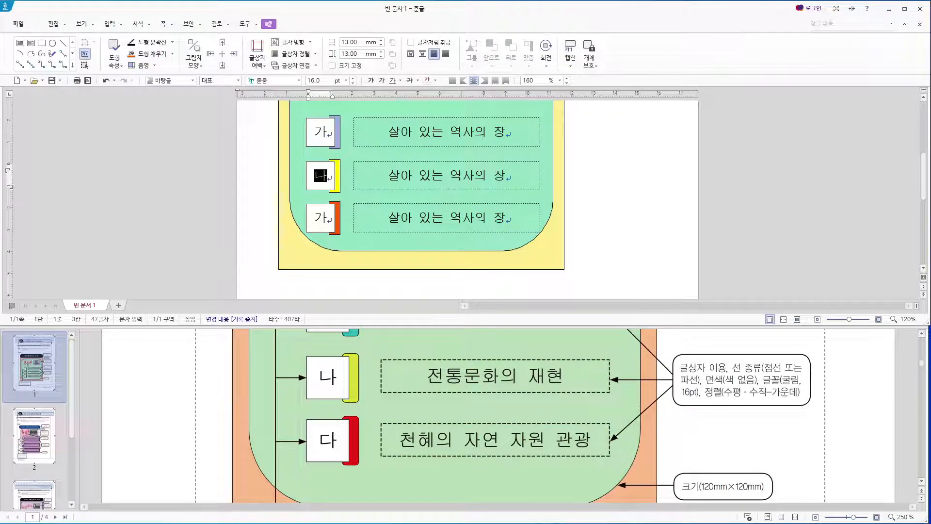
left_click(328, 219)
key("BackSpace")
type("다")
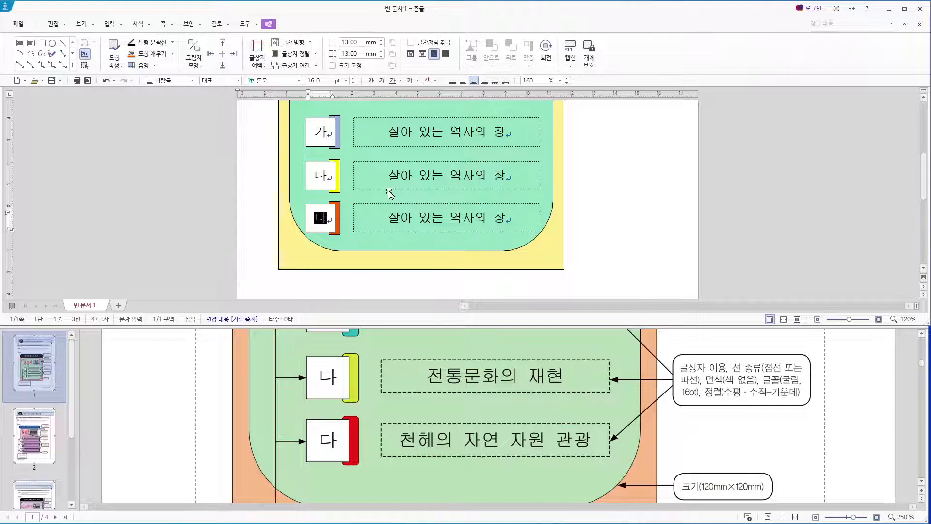
- Replace the text in the "나" row's dashed box with "전통문화의 재현"
double_click(386, 189)
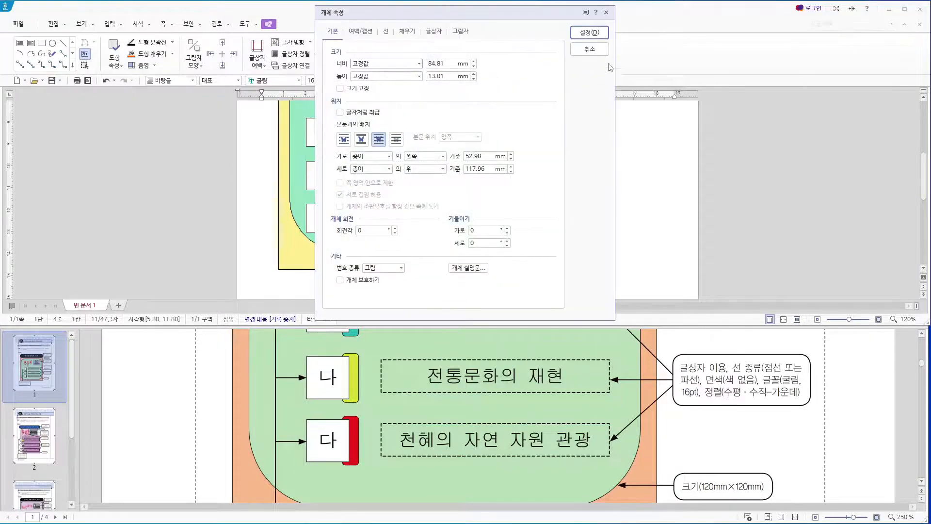
left_click(590, 49)
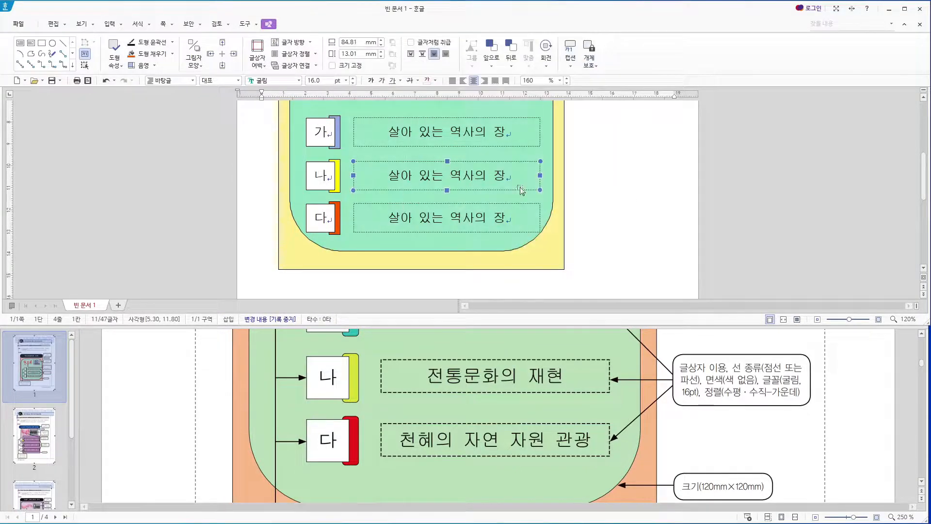
scroll(537, 236, "up", 4)
scroll(460, 249, "down", 2)
left_click(407, 243)
left_click_drag(388, 246, 523, 252)
key("BackSpace")
type("전통ㅁ문화의 재현")
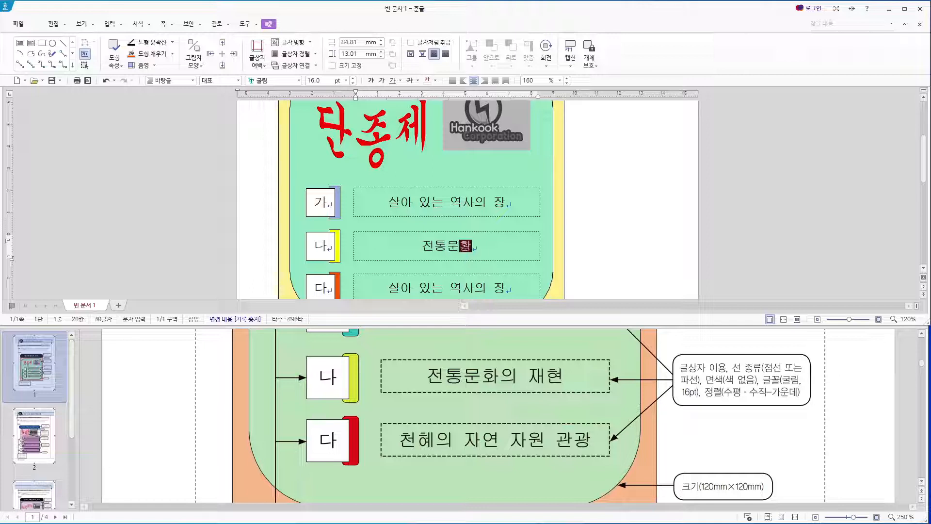
- Replace the text in the "다" row's dashed box with "천혜의 자연 자원 관광"
scroll(519, 258, "down", 2)
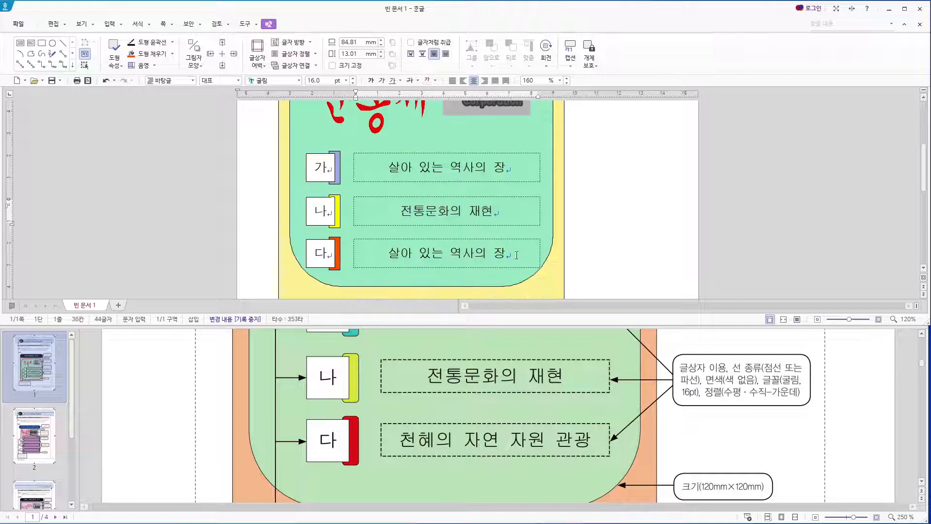
left_click_drag(390, 251, 529, 258)
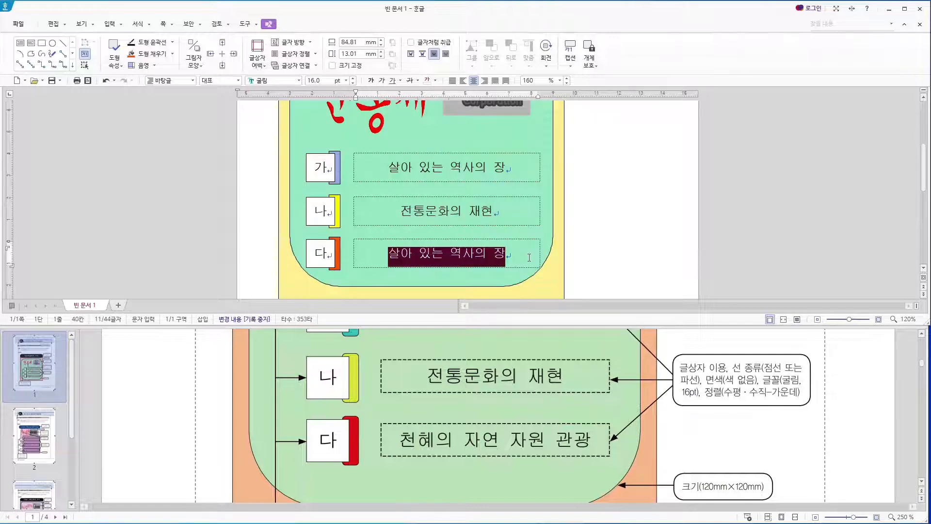
type("천혜의 자연 ")
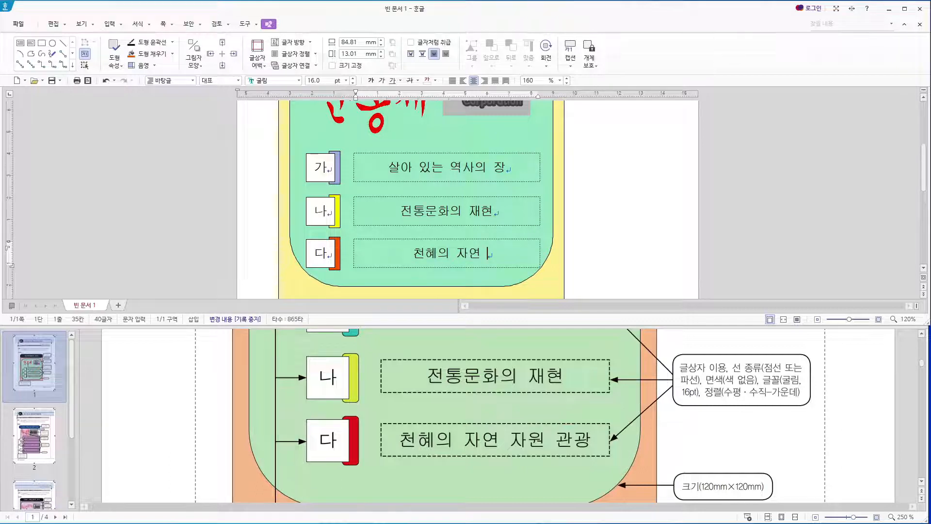
type("자원 관ㄱ")
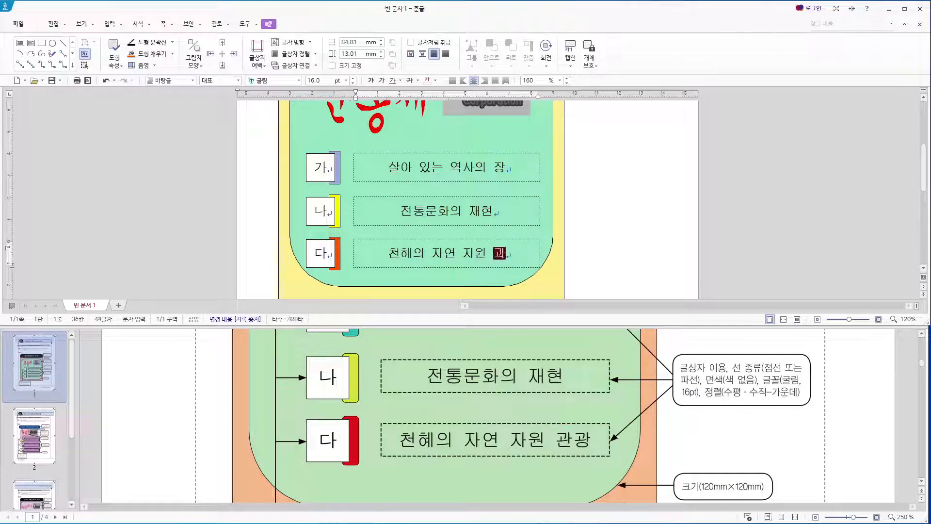
type("ㅘㅇ")
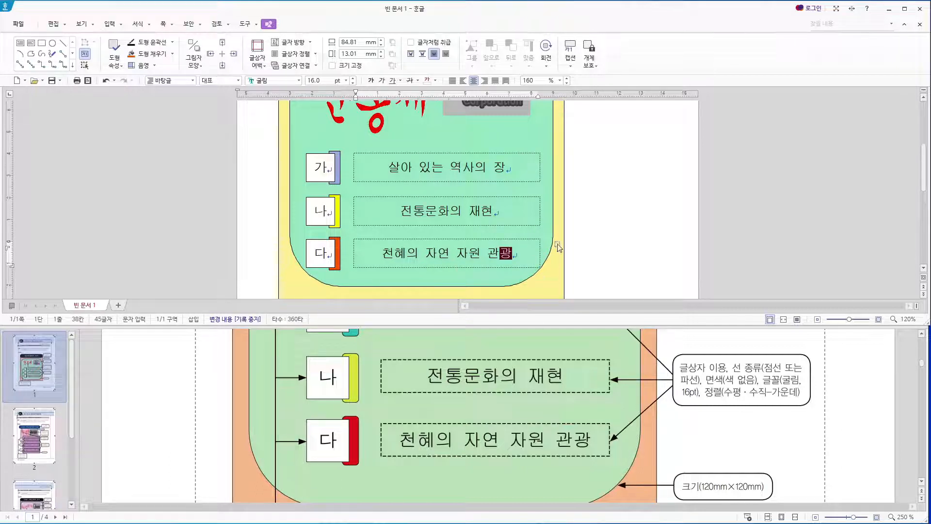
- Compare the whole drawing in the document with the sample output in the reference PDF
scroll(514, 357, "down", 7, "ctrl")
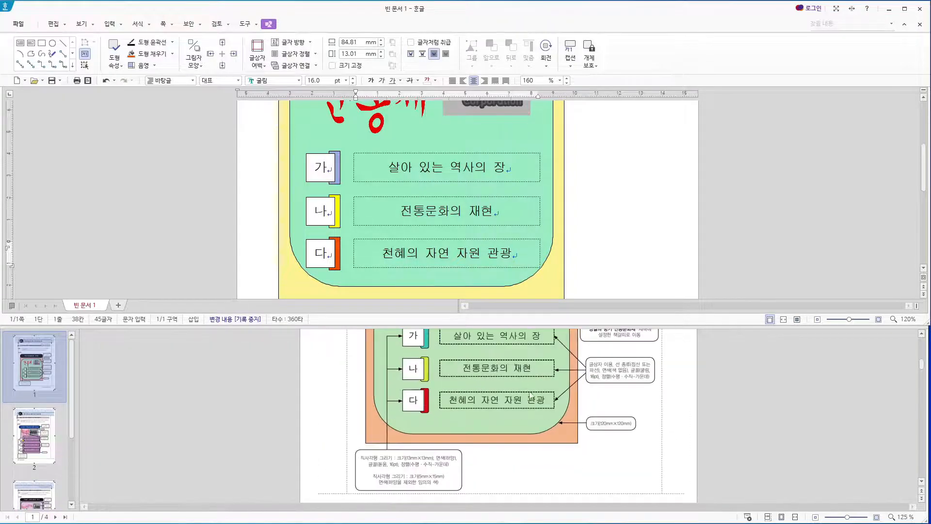
scroll(550, 391, "up", 1)
scroll(466, 204, "down", 3, "ctrl")
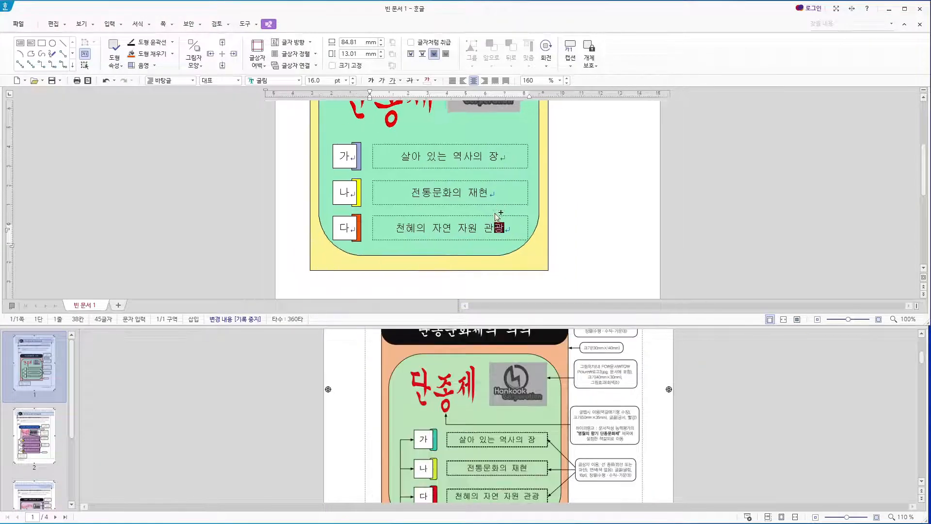
scroll(541, 201, "up", 3)
scroll(541, 201, "down", 1)
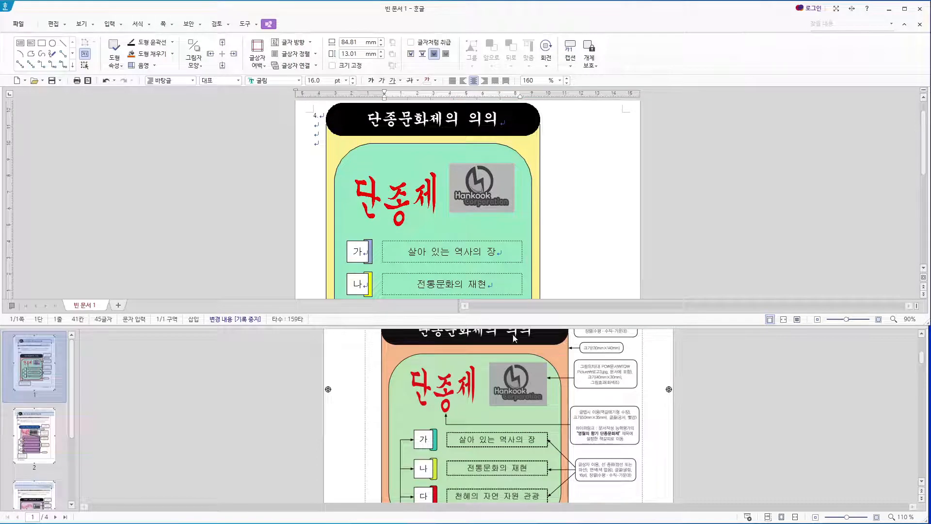
scroll(500, 396, "down", 1)
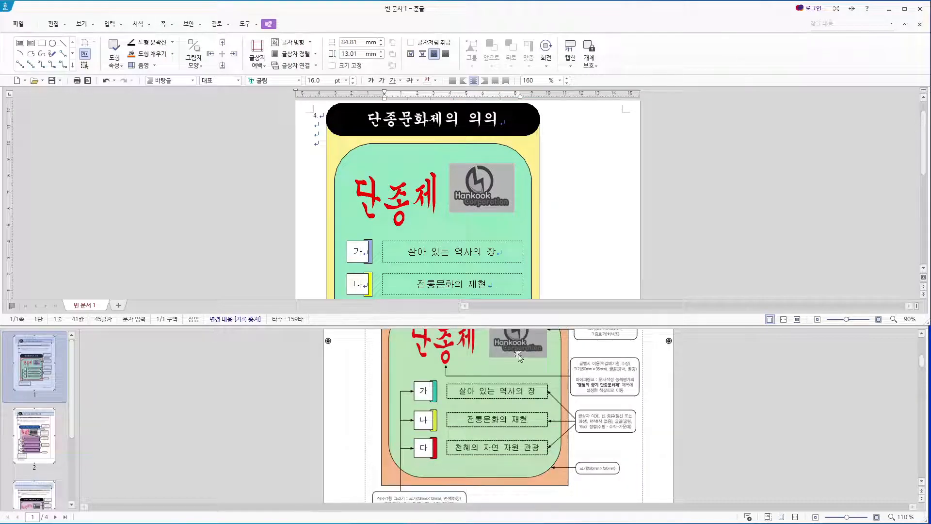
scroll(484, 272, "down", 1)
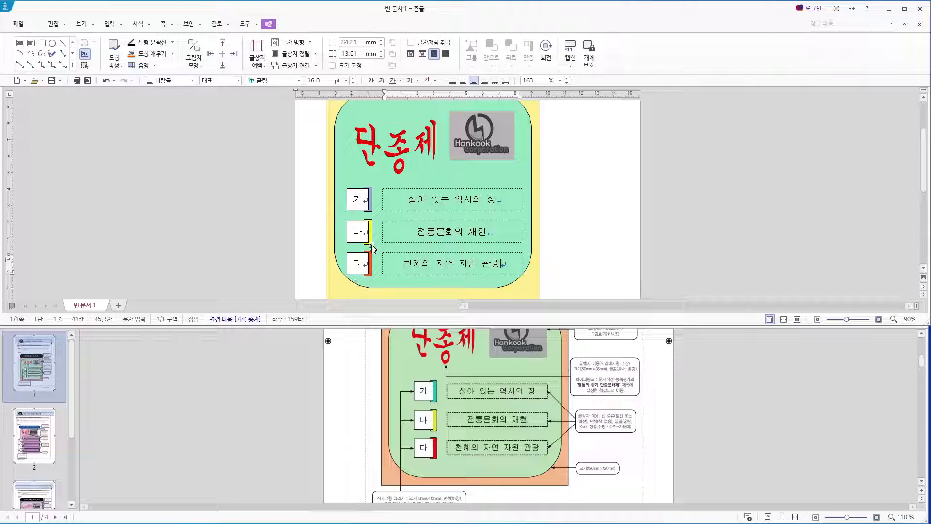
double_click(355, 230)
key("F12")
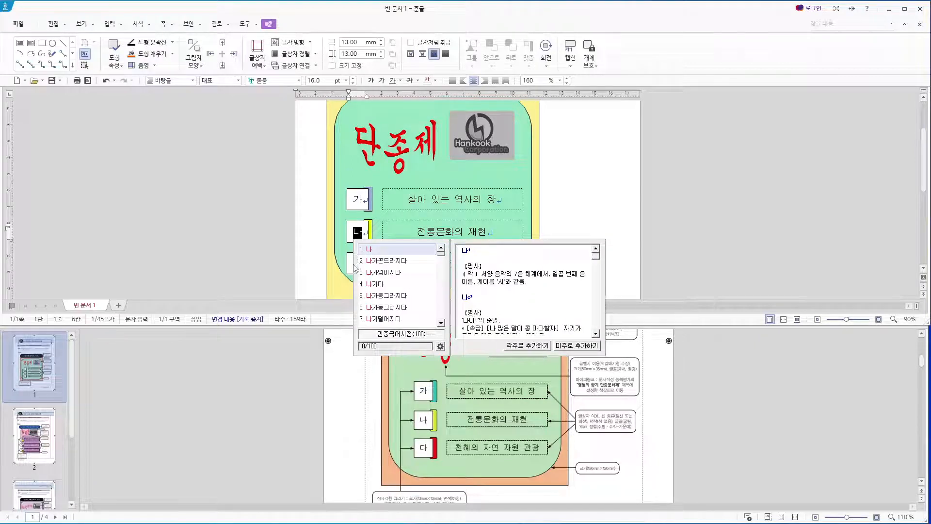
left_click(355, 263)
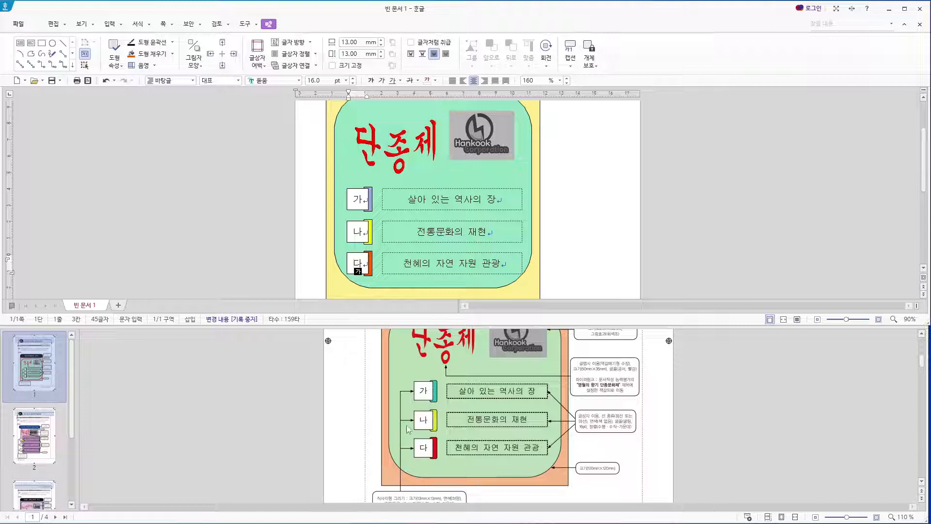
- Look over the drawing once more, and examine the conditions and sample output of practice problem 02 on page 2 of the reference PDF
scroll(561, 282, "up", 3)
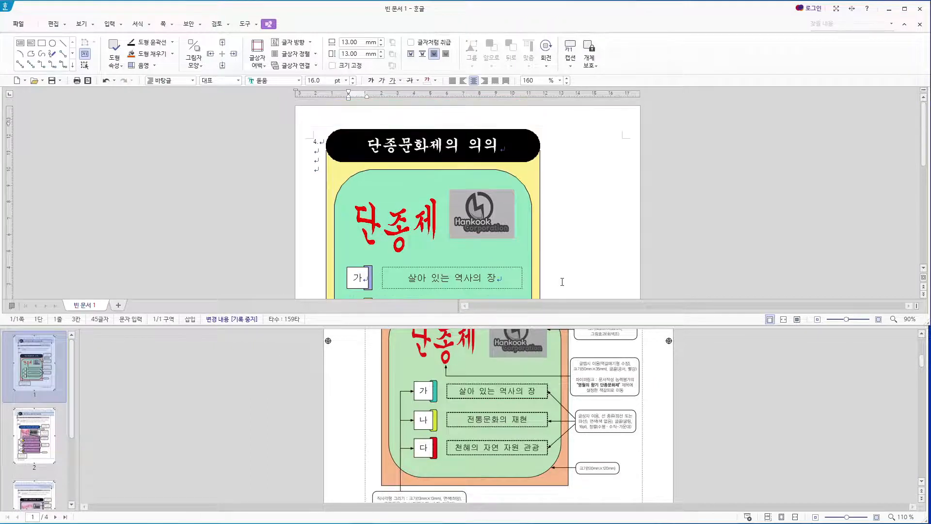
scroll(540, 393, "down", 3)
scroll(540, 393, "down", 2)
scroll(540, 395, "up", 4)
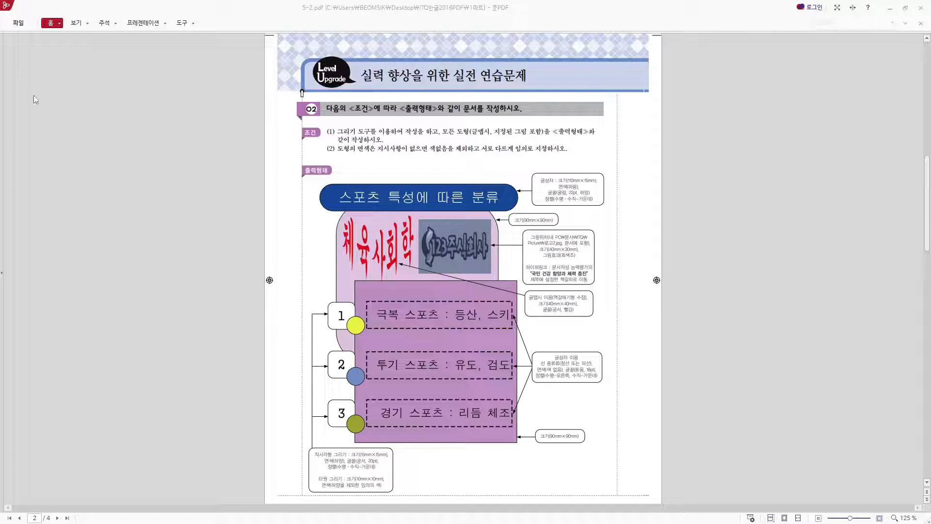
scroll(705, 330, "up", 1)
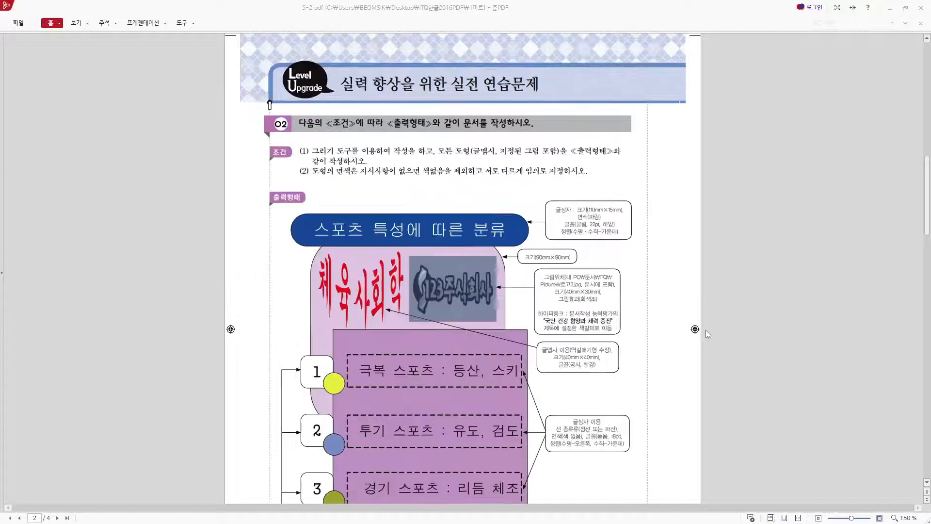
scroll(706, 330, "down", 1)
scroll(702, 336, "down", 2)
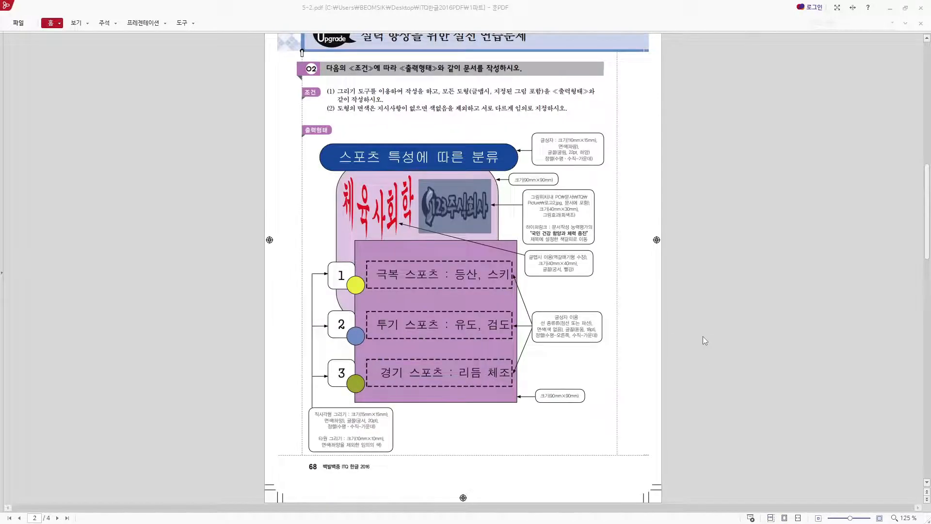
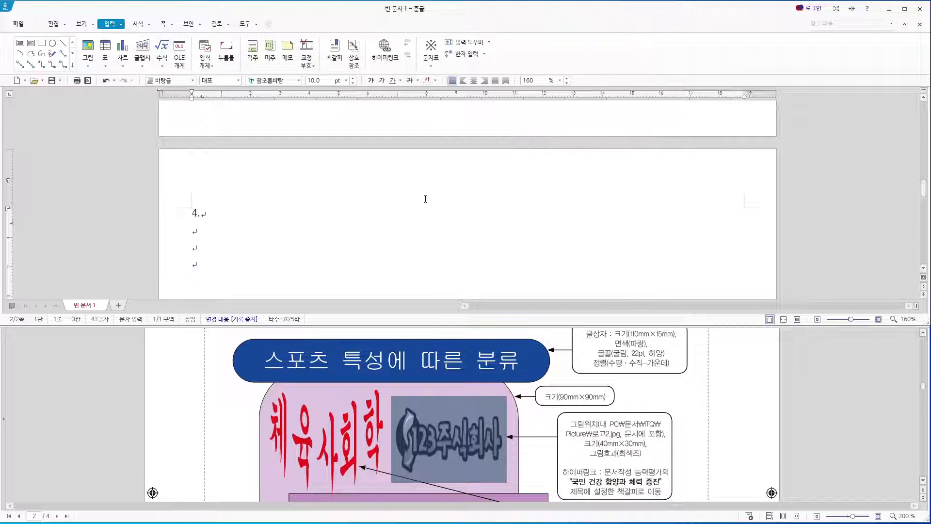
- Draw a rectangle below the number 4 for practice problem 02 and set its size to 90 × 90 mm
scroll(340, 256, "down", 1)
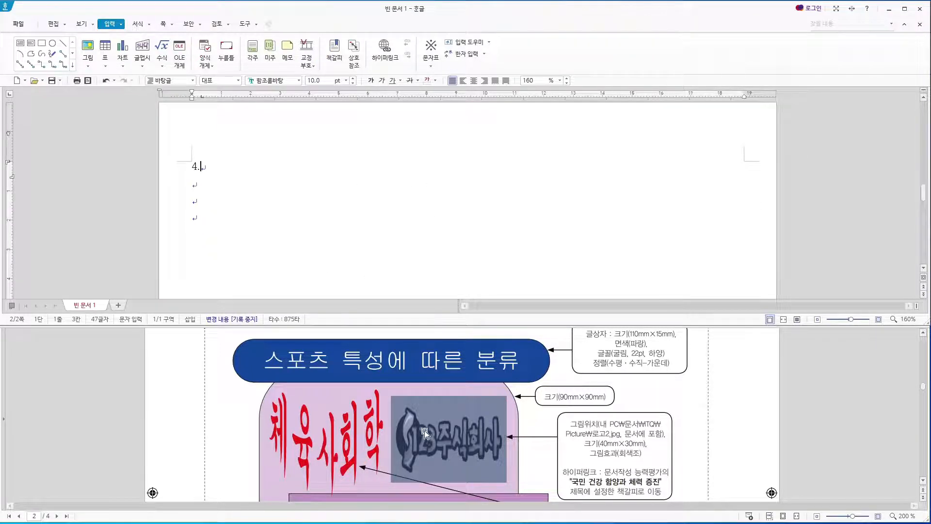
scroll(437, 427, "up", 2)
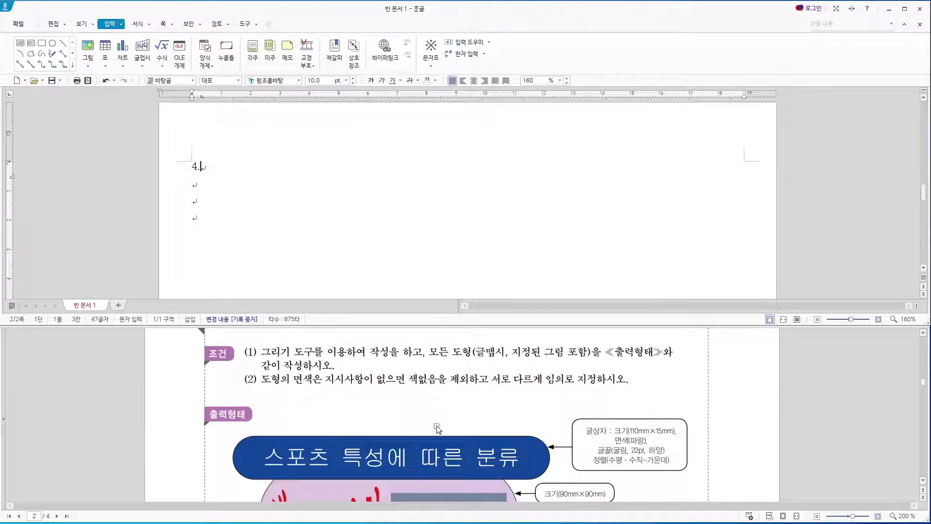
scroll(437, 428, "down", 2)
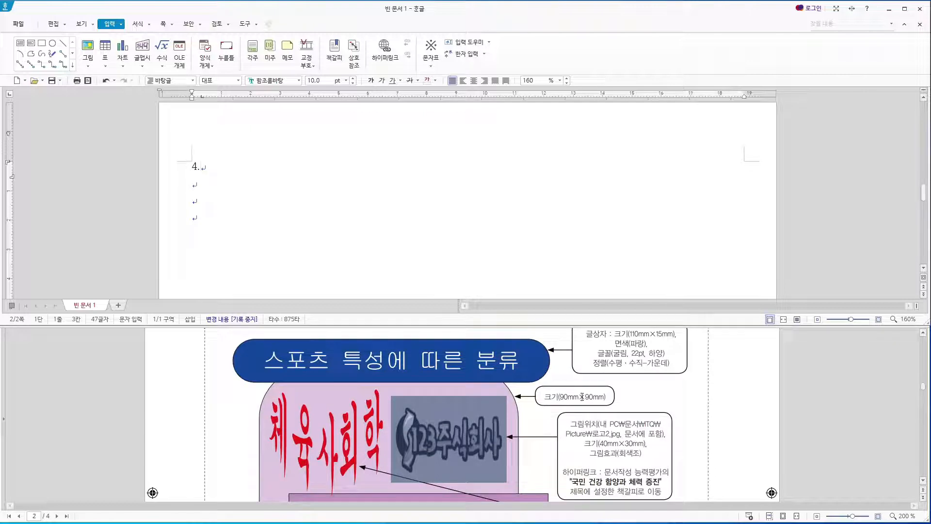
key("Hangul")
left_click(42, 43)
left_click_drag(229, 206, 267, 232)
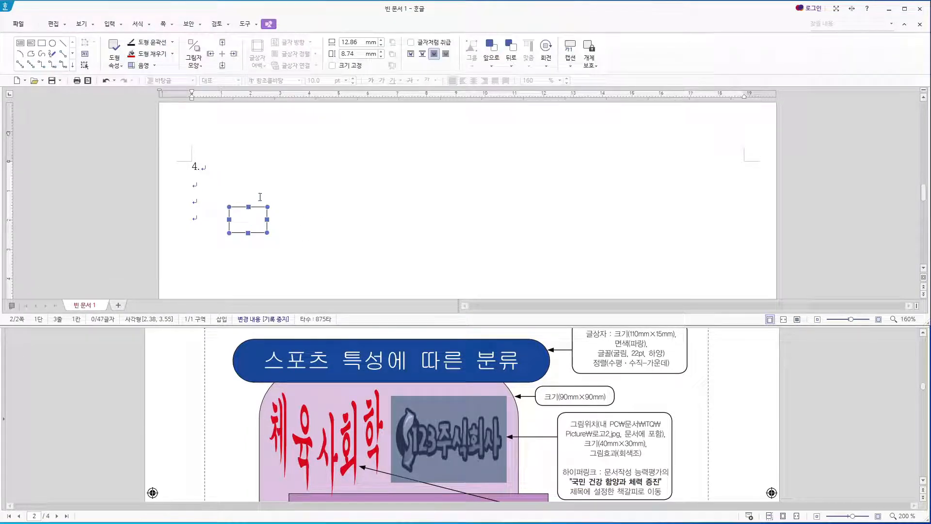
left_click(361, 42)
type("90")
key("Tab")
type("90")
key("Return")
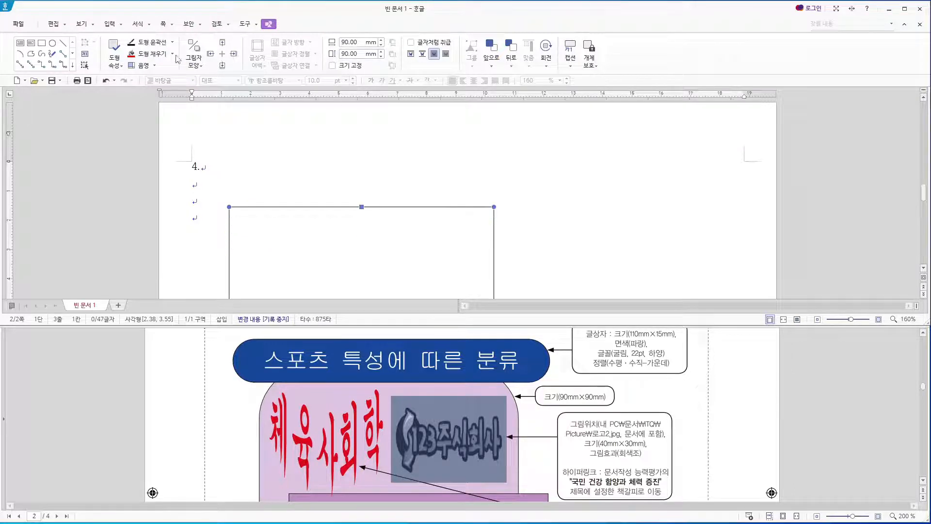
- Give the 90 × 90 mm rectangle rounded corners (둥근 모양)
right_click(272, 223)
left_click(291, 227)
left_click(383, 143)
left_click(577, 34)
- Fill the rounded rectangle with light purple and move it slightly to the right on the page
scroll(369, 214, "down", 3)
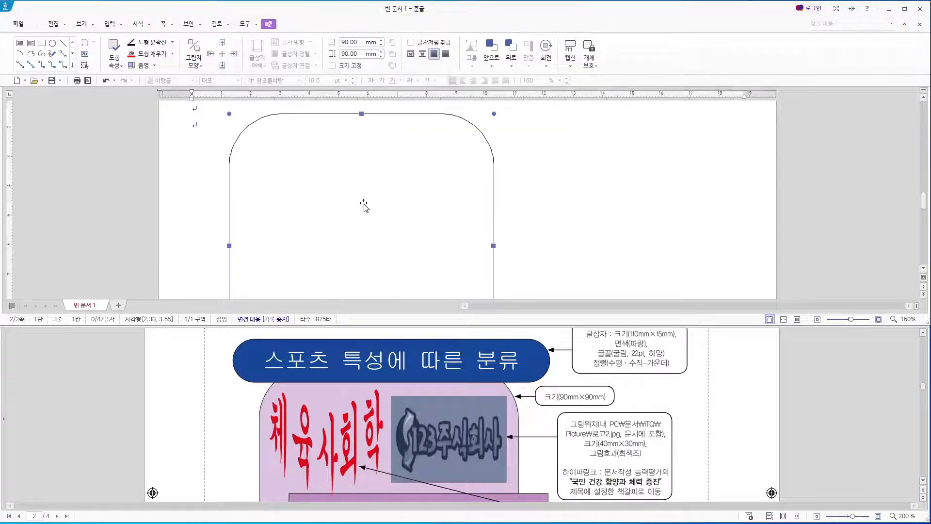
right_click(341, 184)
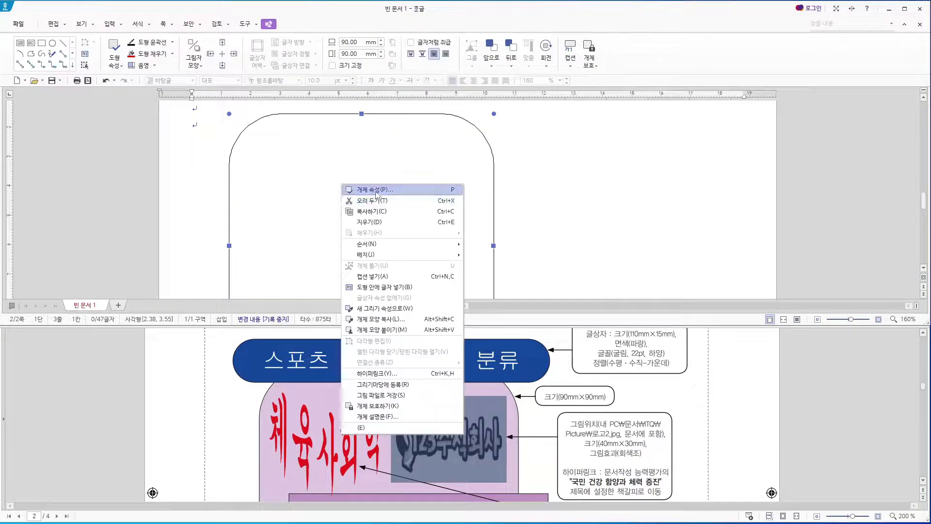
key("Escape")
left_click(172, 53)
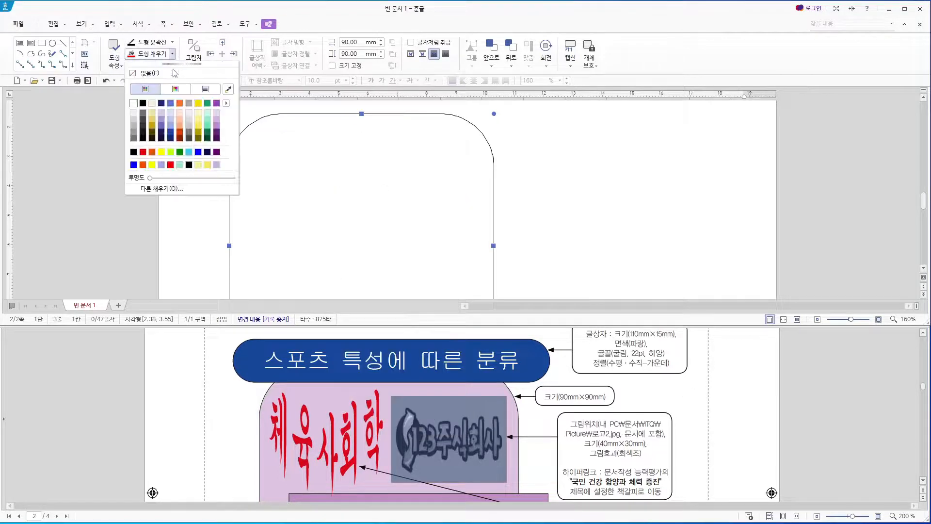
left_click(217, 116)
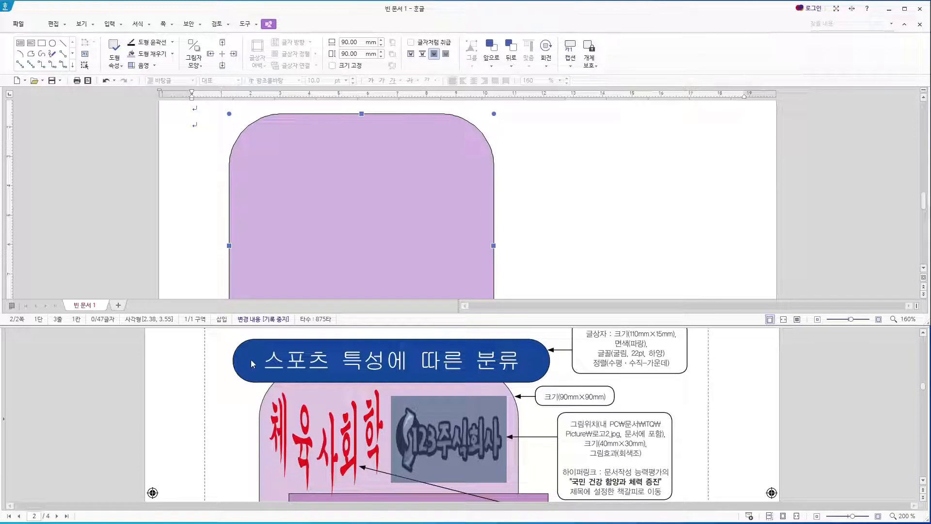
left_click_drag(416, 246, 438, 246)
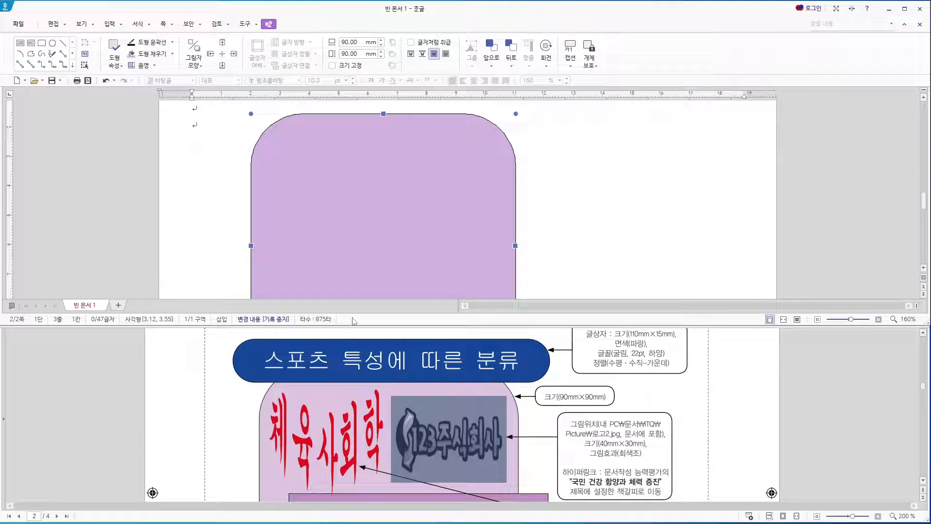
- Draw a text box about 108 × 14.5 mm over the purple shape's upper edge and enter "스포츠 특성에 따른 분류"
scroll(322, 155, "up", 1)
left_click(20, 43)
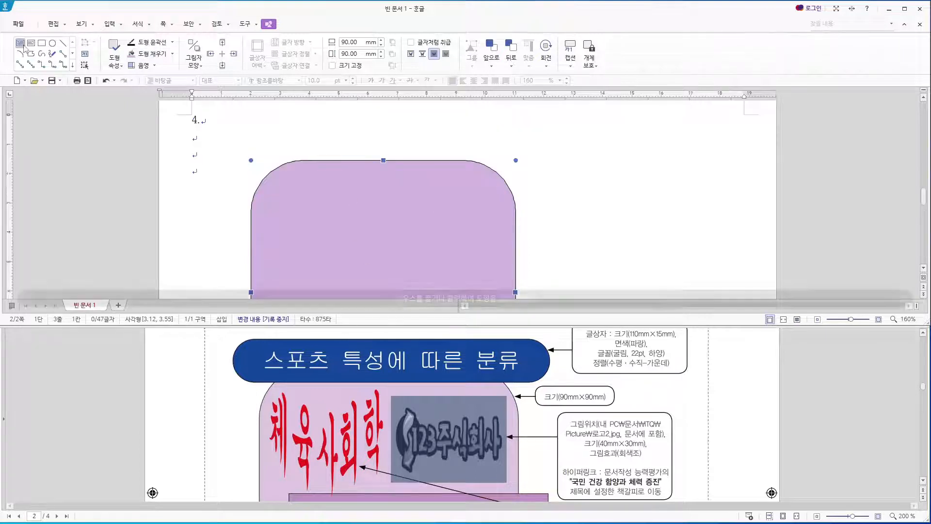
left_click_drag(231, 145, 549, 187)
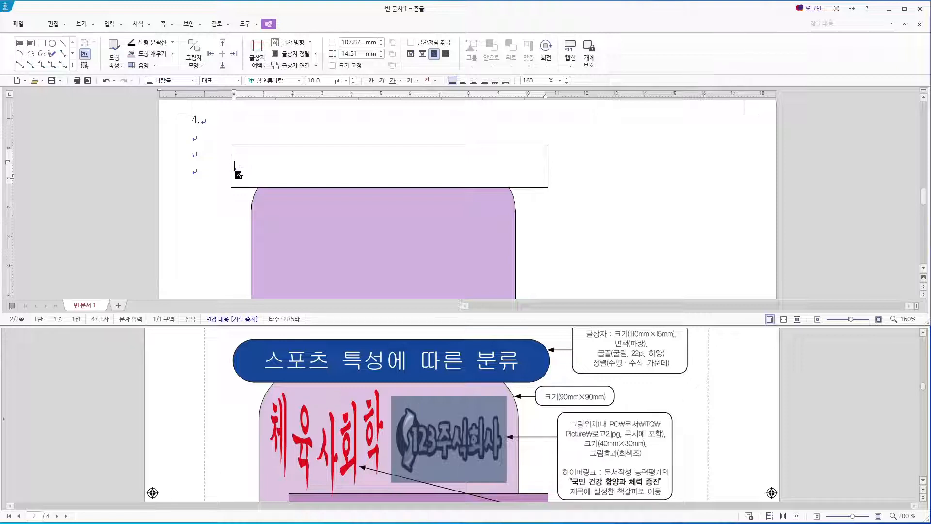
type("스포츠 특성ㅇ에 따른 분류")
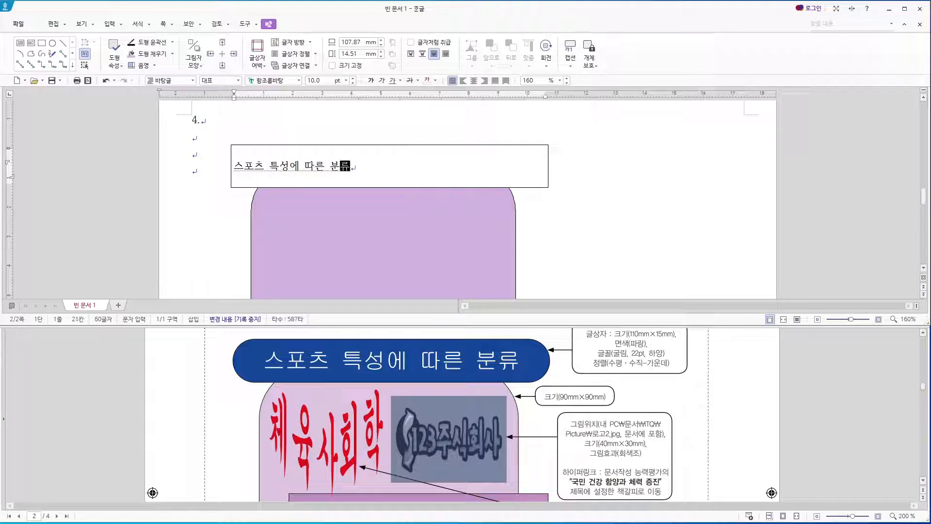
- Format the title text in the 굴림 font at 22 pt
key("shift+Left")
key("shift+Home")
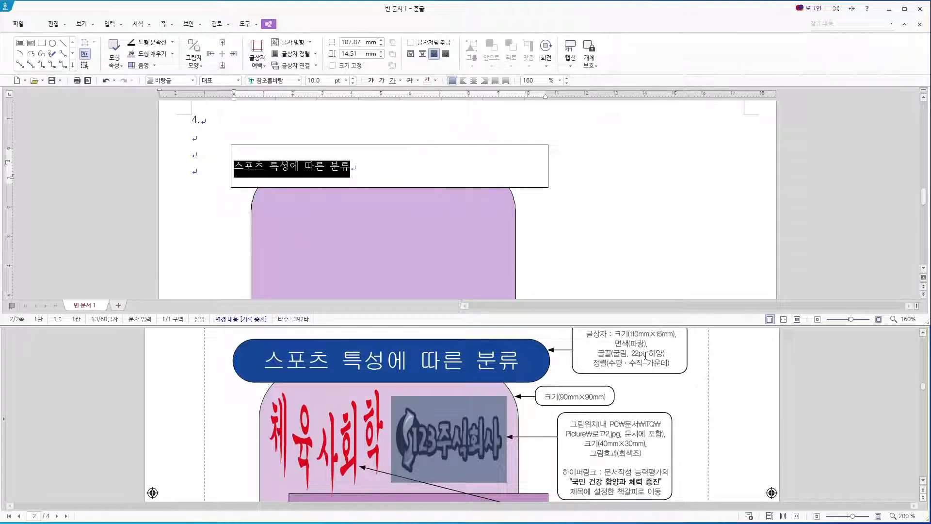
left_click(289, 81)
type("굴림")
key("Return")
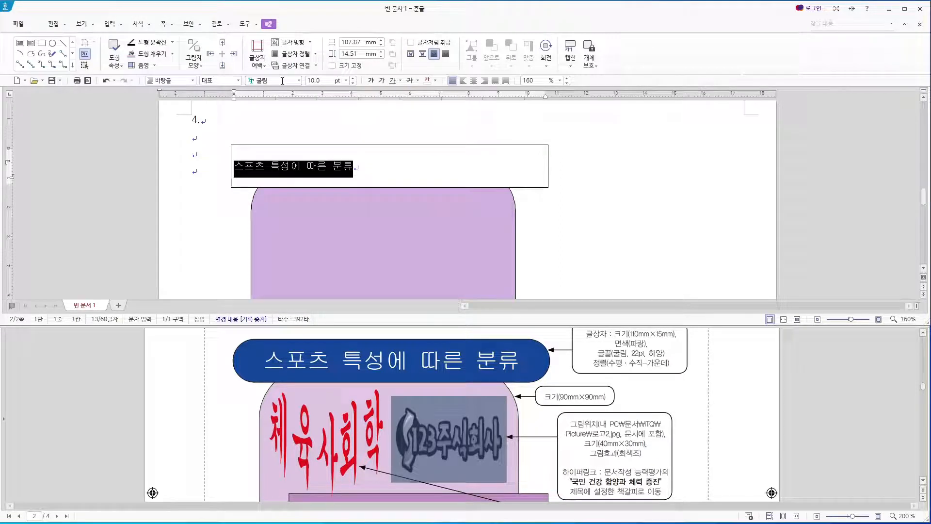
left_click(318, 81)
type("22")
key("Return")
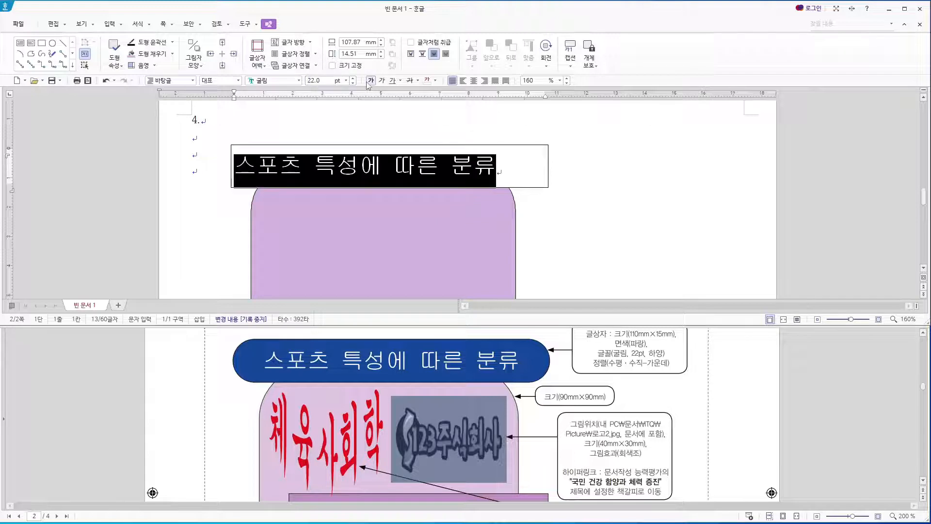
- Color the title text white and center it horizontally in its box
left_click(435, 81)
left_click(431, 118)
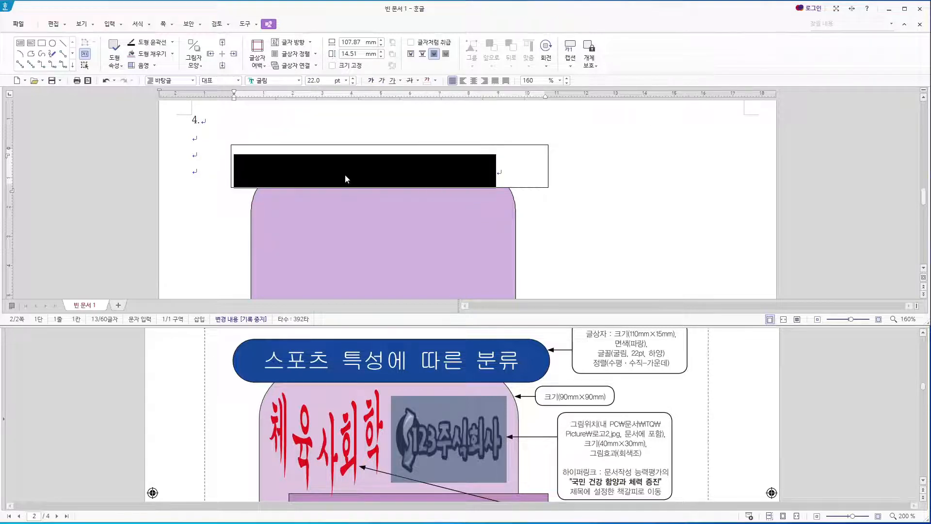
left_click(472, 81)
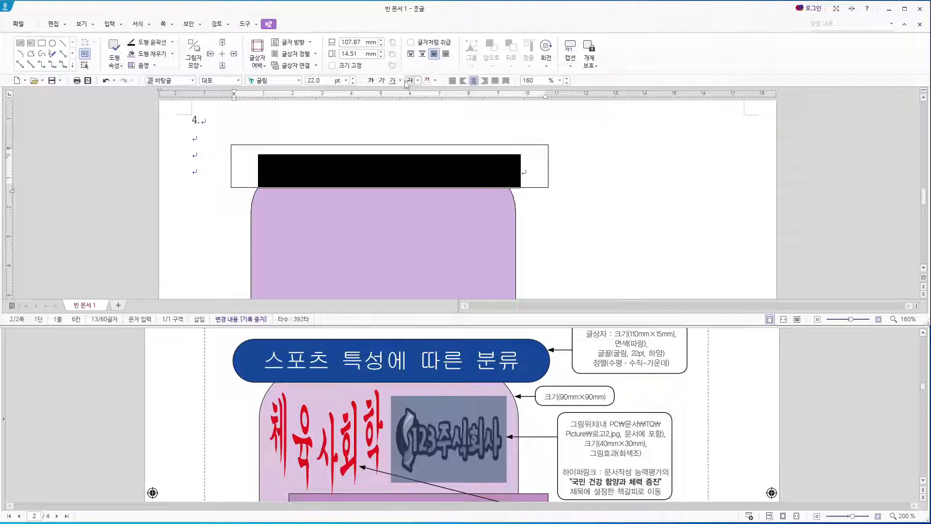
- Resize the title text box to 110 mm wide and 15 mm high
left_click(331, 145)
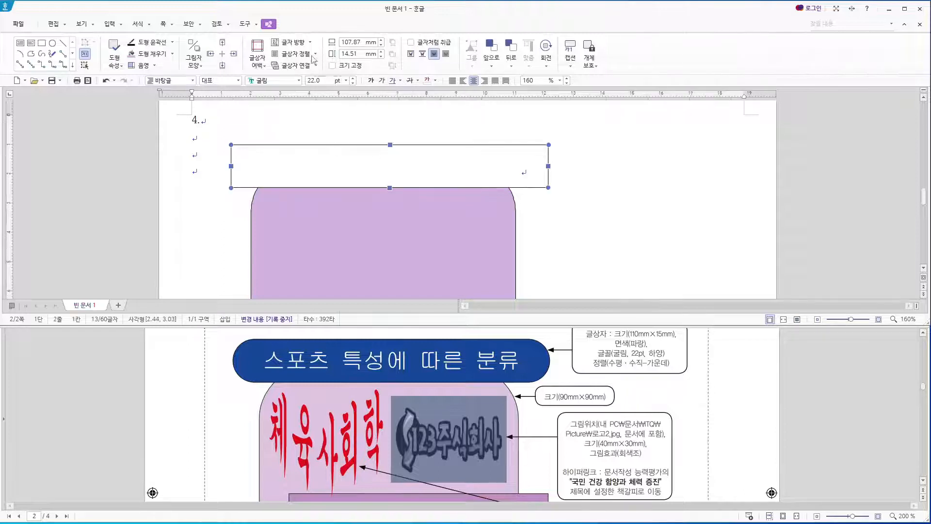
type("110")
key("Return")
double_click(358, 54)
type("15")
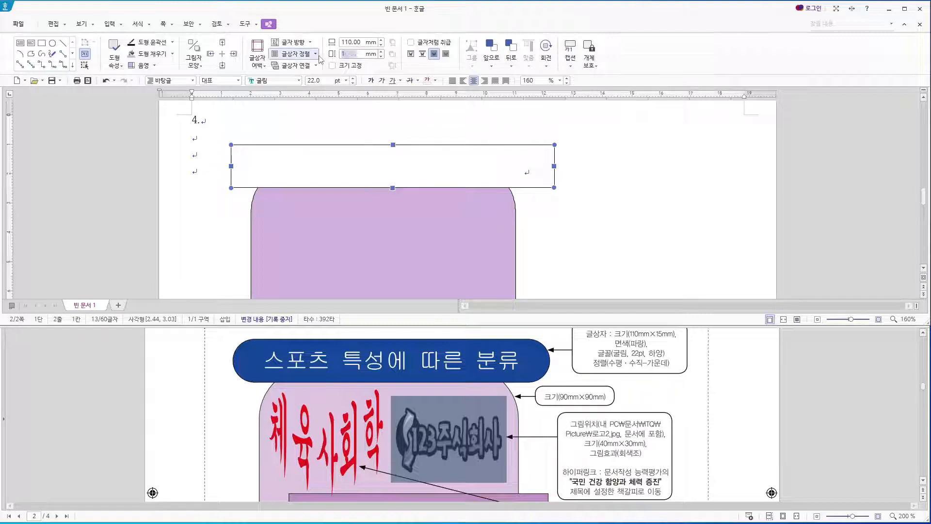
key("Return")
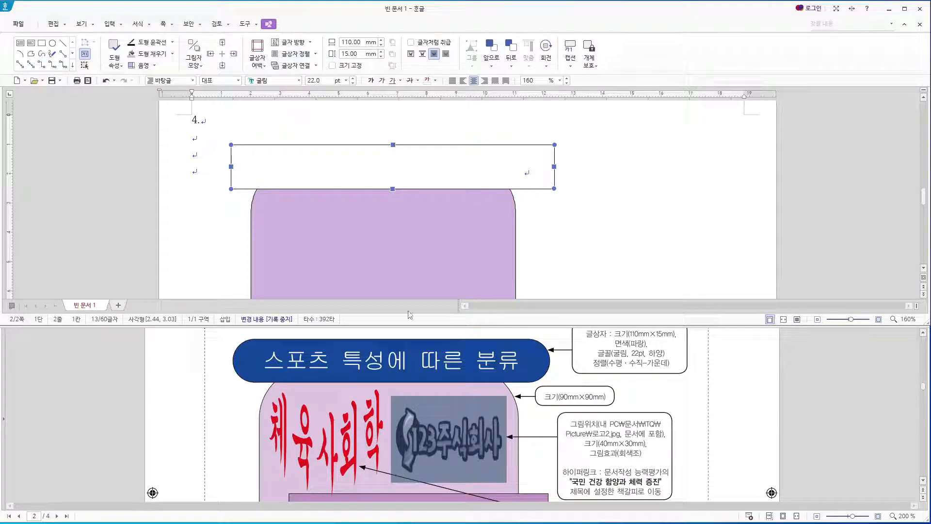
- Nudge the title box slightly upward over the purple shape and fill it with blue
key("Up")
key("Up")
key("Up")
key("Up")
key("Up")
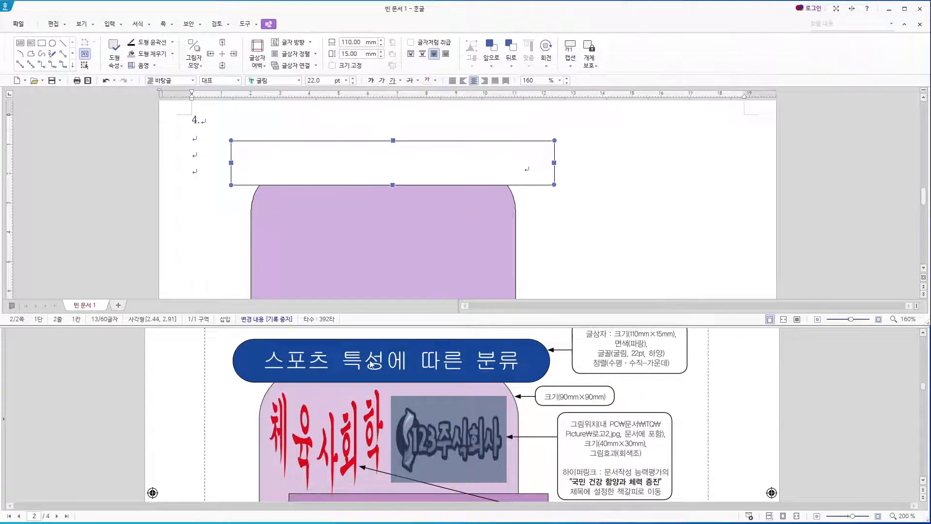
key("Down")
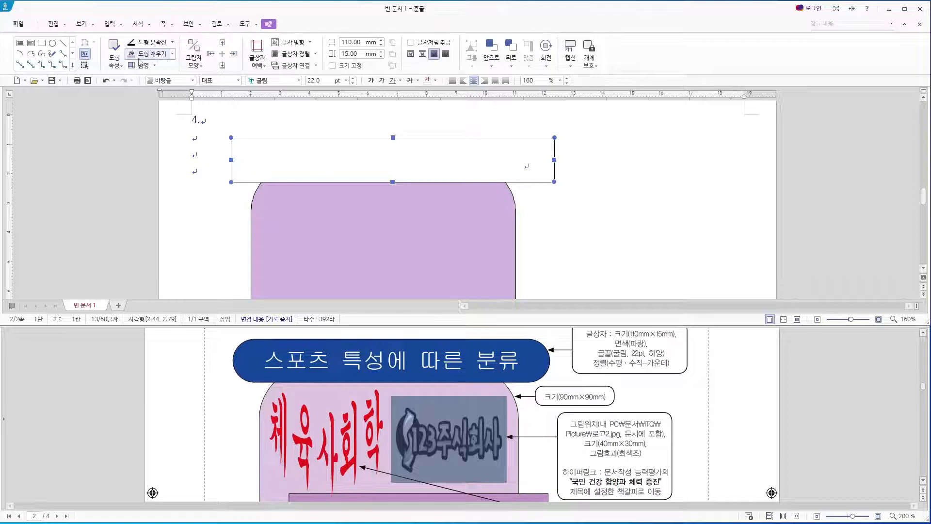
left_click(173, 57)
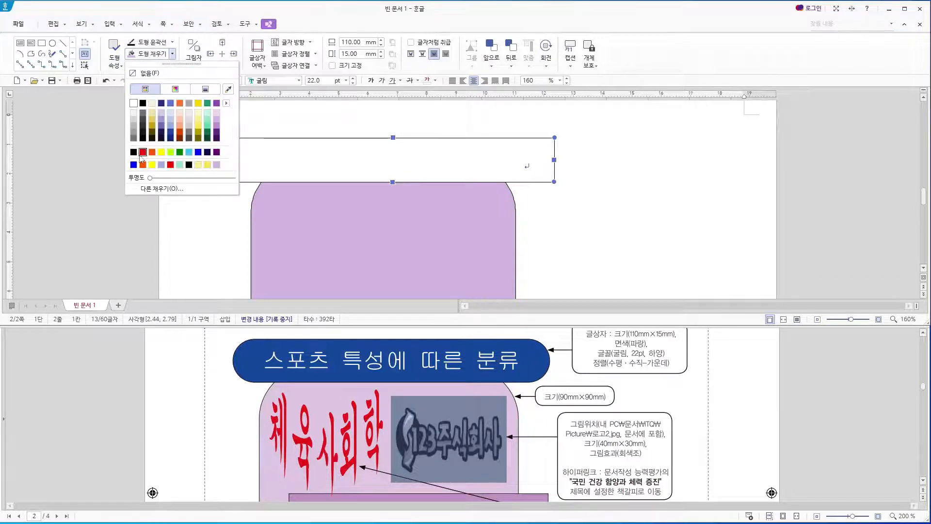
left_click(191, 169)
- Apply the rounded corner style (둥근 모양) to the blue title box
right_click(296, 162)
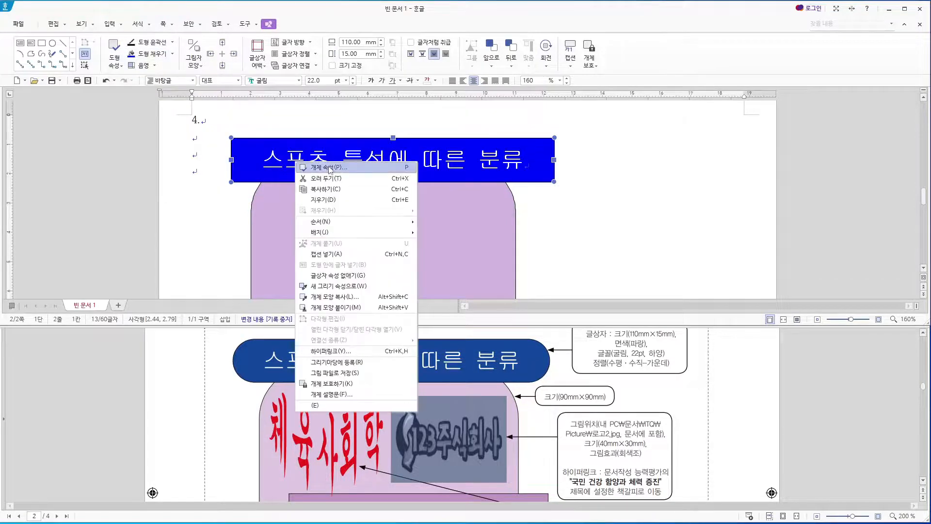
left_click(339, 167)
left_click(383, 142)
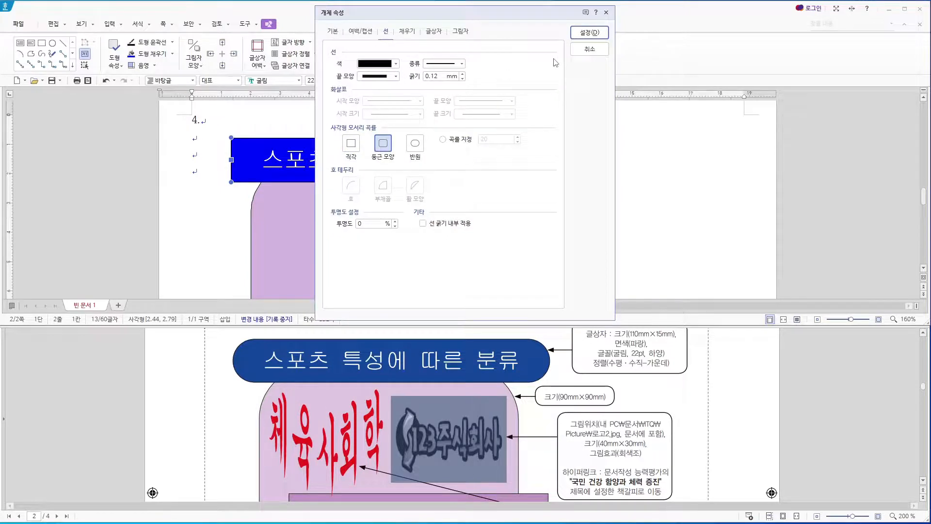
left_click(588, 34)
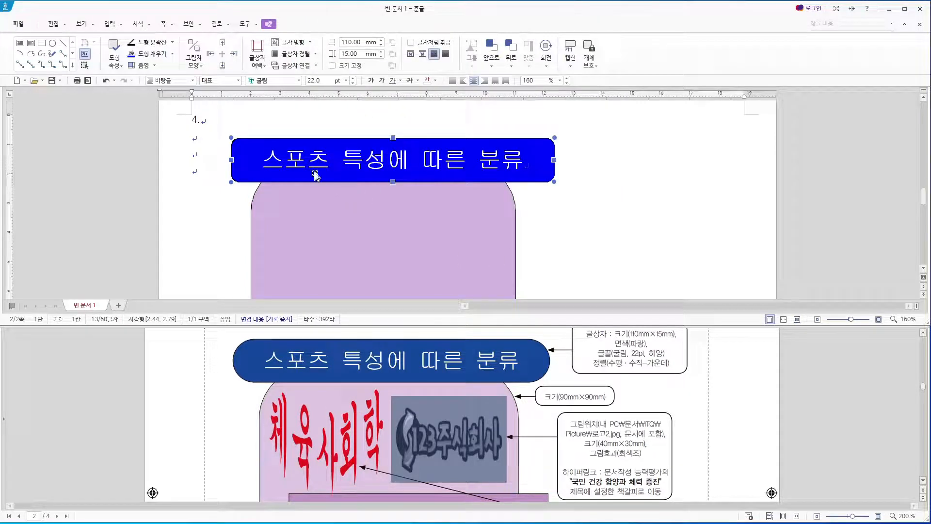
- Set the blue title box's corner style to semicircular ends (반원)
right_click(285, 154)
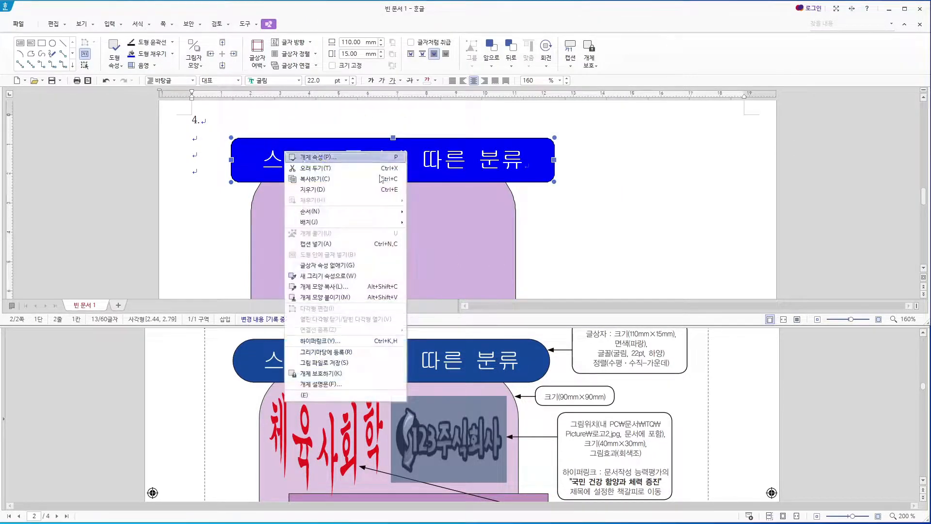
left_click(316, 157)
left_click(416, 154)
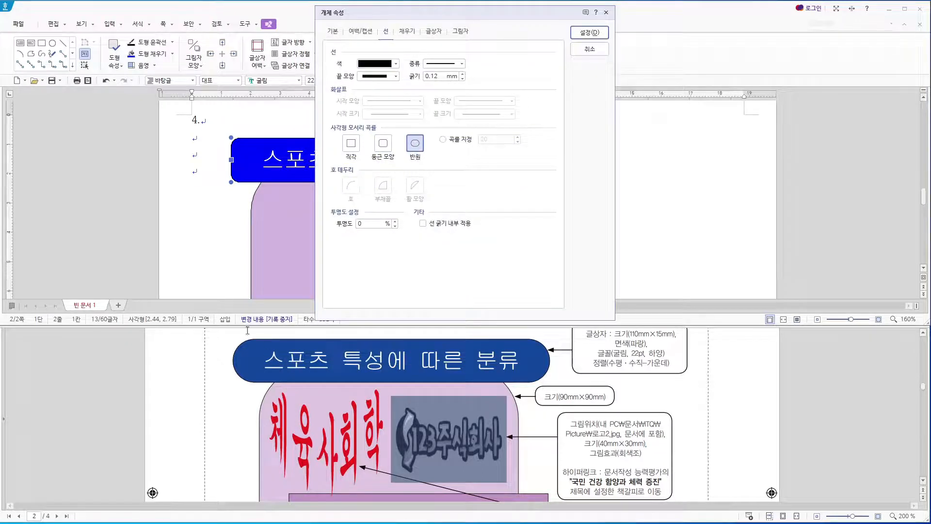
left_click(590, 32)
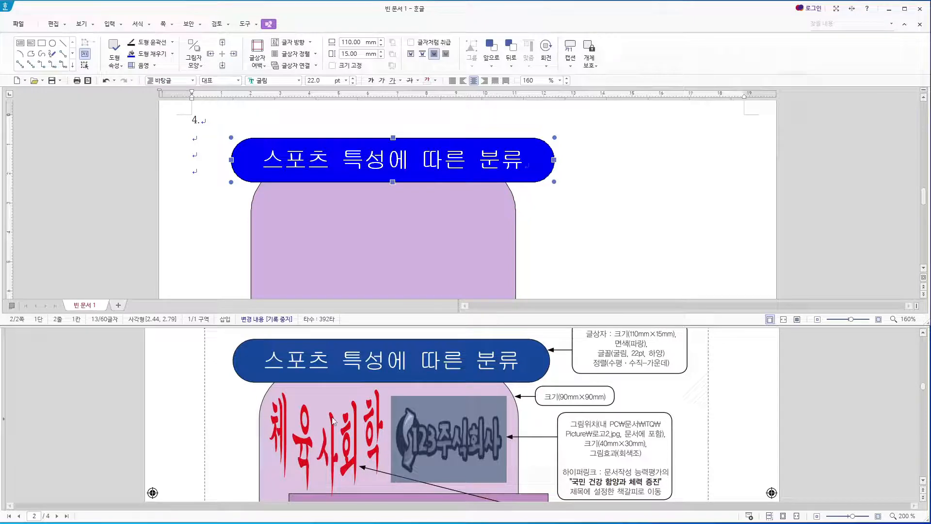
- Start a new WordArt (글맵시) object and enter "체육사회학" as its text
scroll(334, 445, "down", 1)
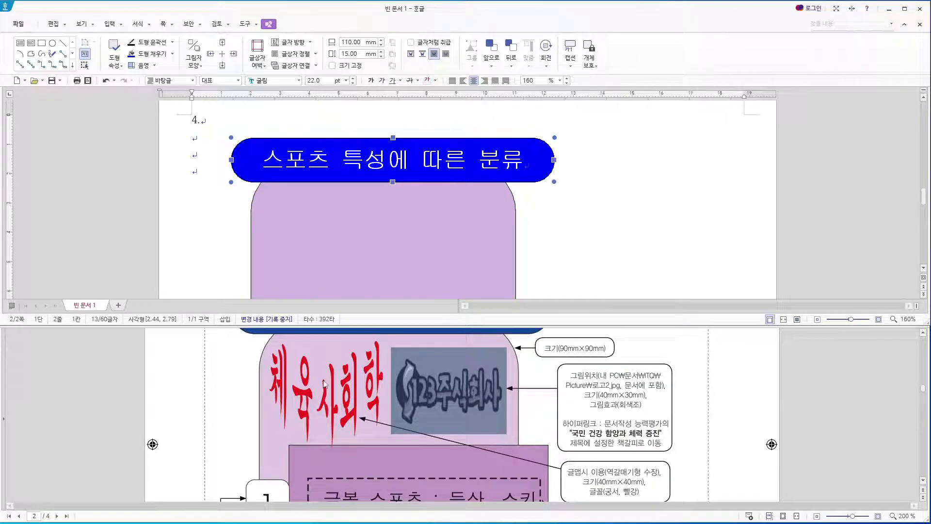
left_click(110, 26)
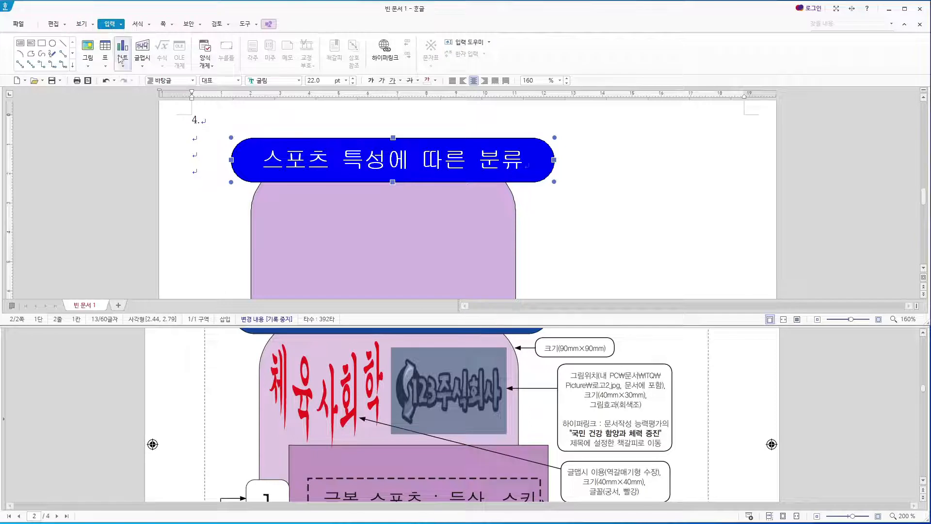
left_click(142, 47)
left_click(424, 149)
left_click_drag(425, 149, 155, 172)
type("제목")
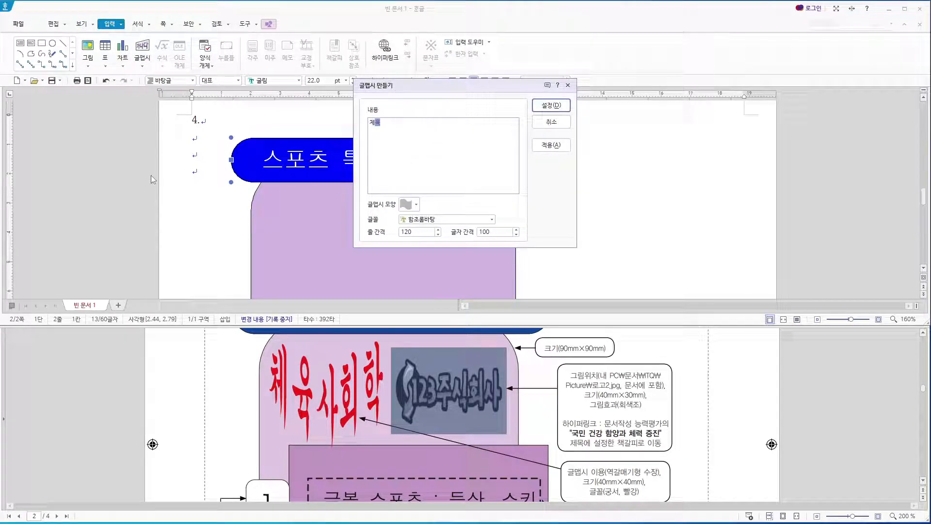
type("사회학")
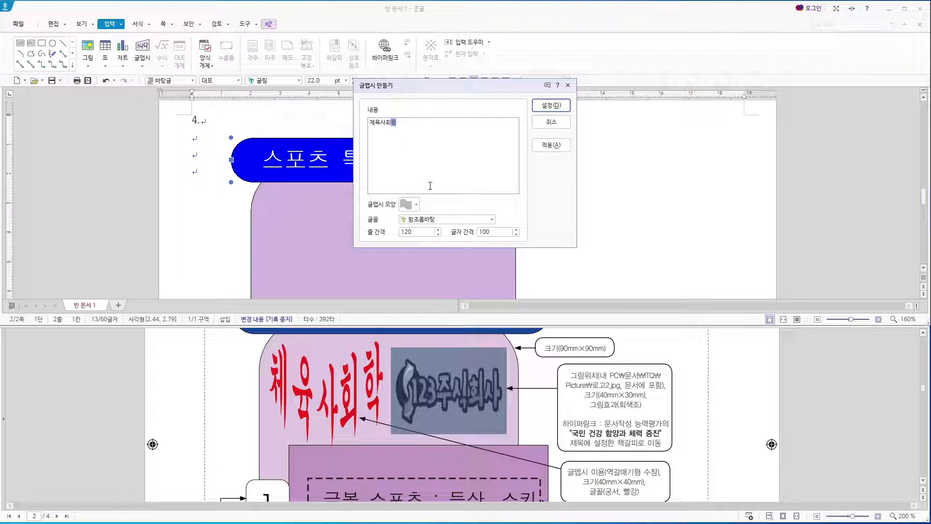
- Give the WordArt the 역갈매기형 수장 shape and the 궁서 font, and insert it into the document
left_click(415, 205)
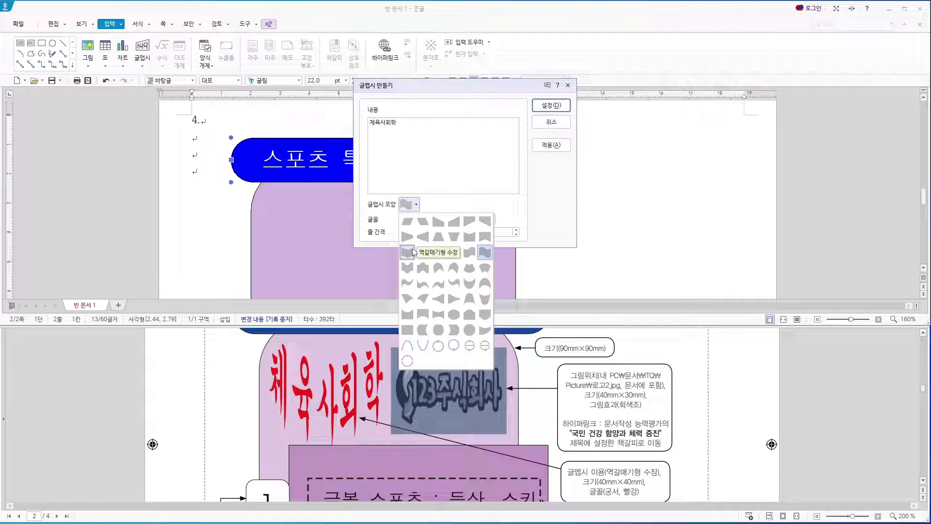
left_click(412, 253)
left_click(492, 220)
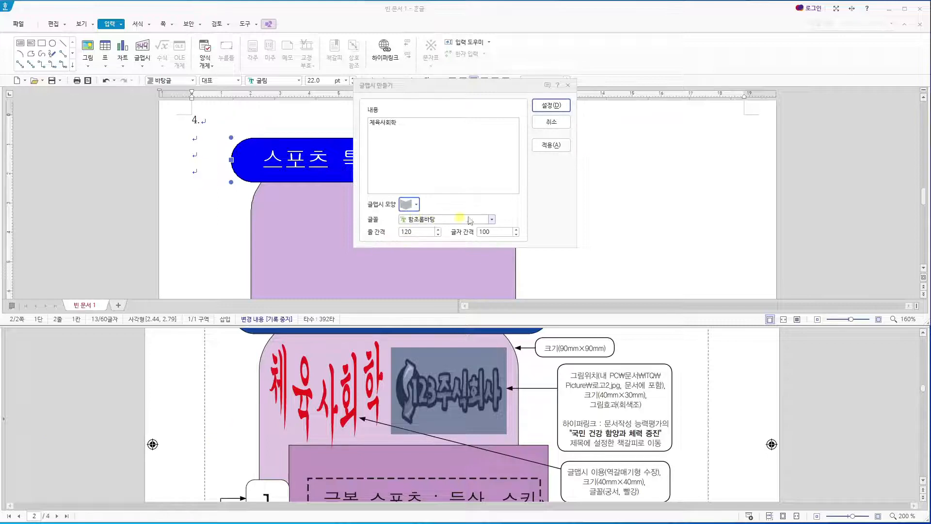
left_click(491, 219)
left_click_drag(490, 289, 491, 228)
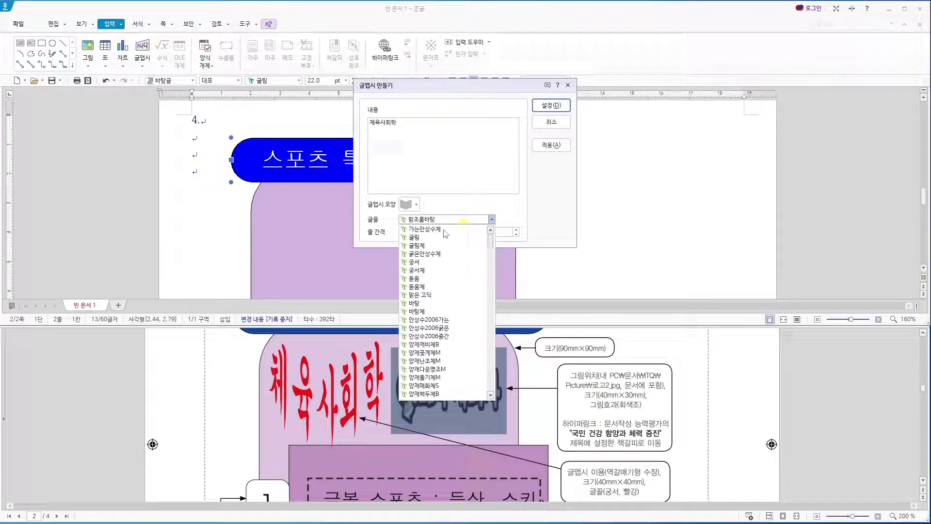
left_click(428, 264)
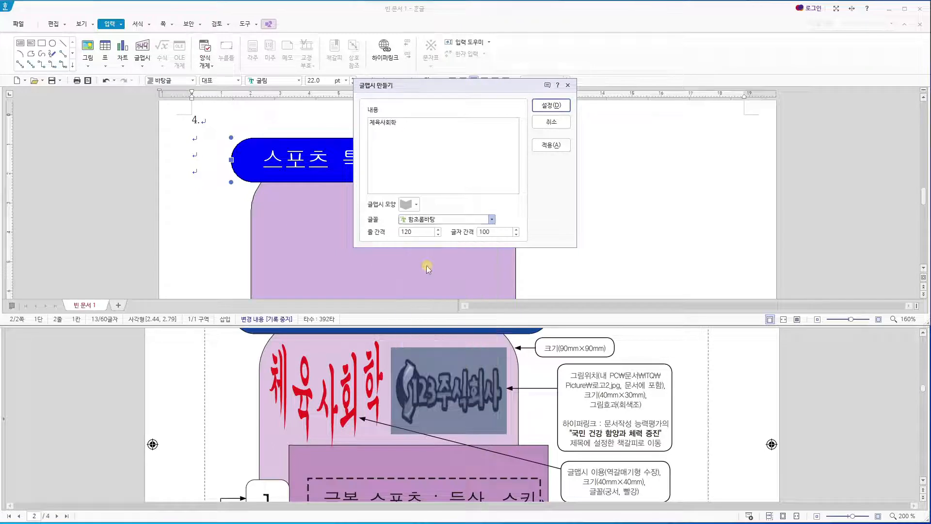
left_click(557, 105)
- Set the "체육사회학" WordArt in front of the text and move it onto the upper part of the purple shape
left_click_drag(217, 165, 211, 242)
left_click(478, 53)
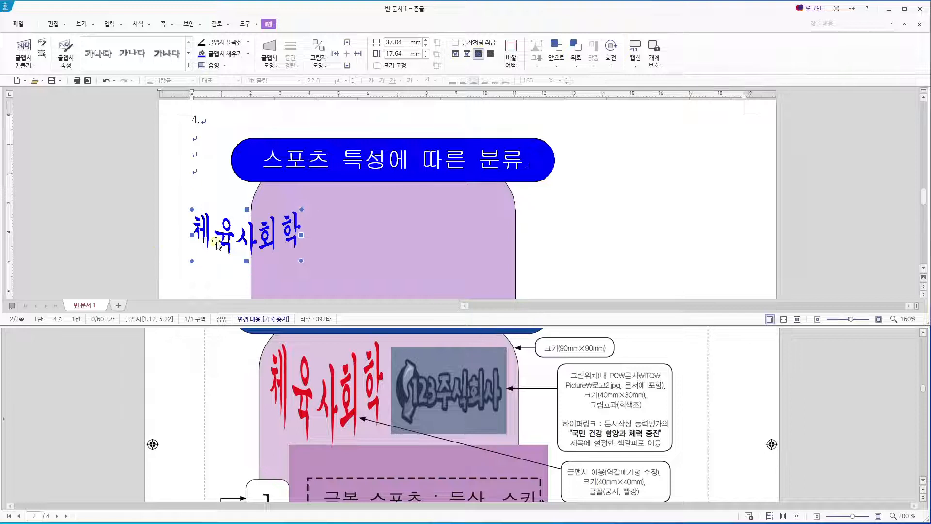
left_click_drag(218, 241, 296, 241)
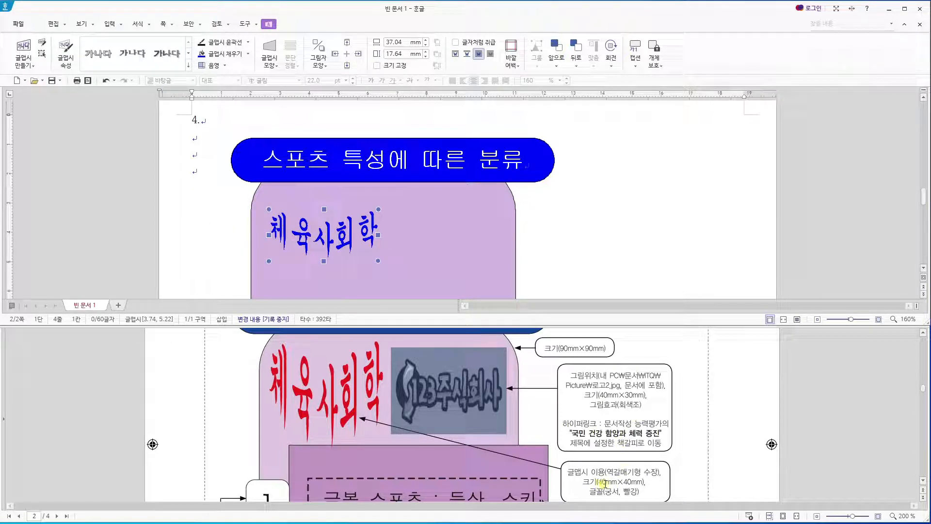
- Resize the "체육사회학" WordArt to 40 mm wide and 40 mm high
double_click(405, 43)
type("40")
key("Tab")
type("40")
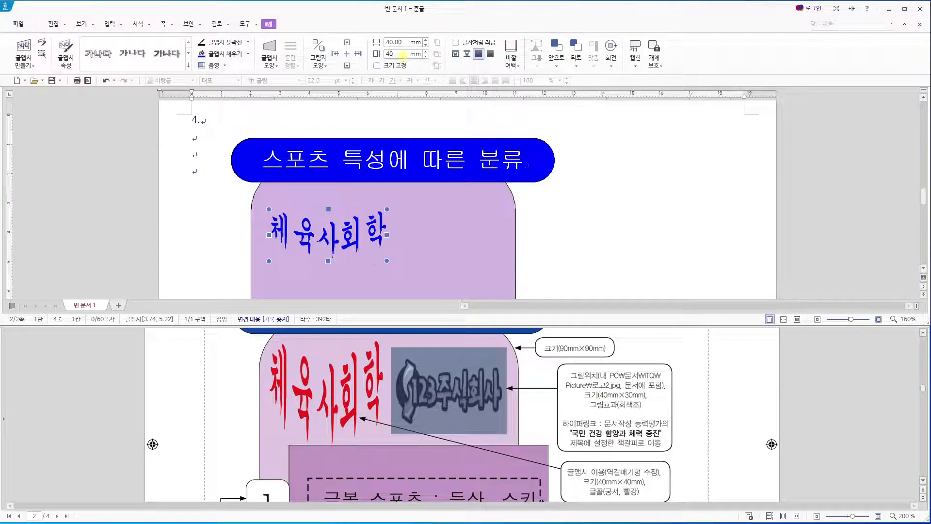
key("Return")
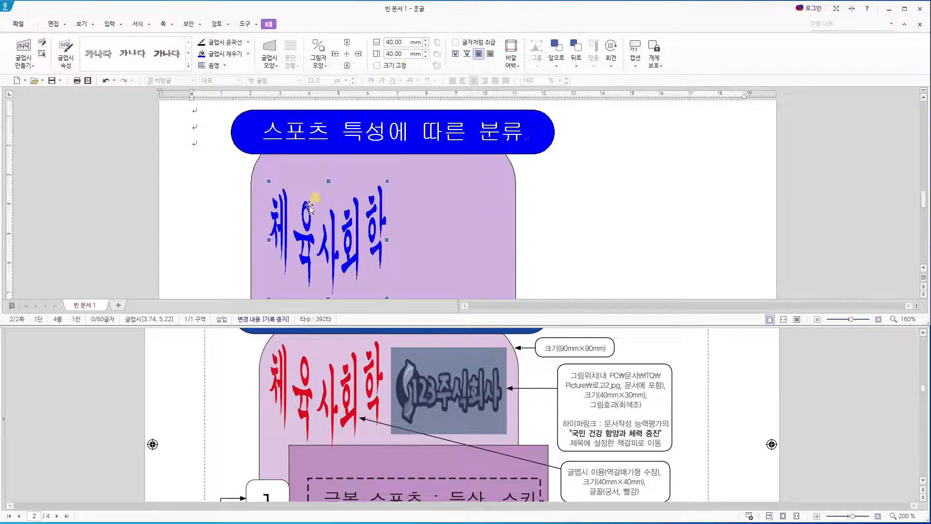
- Fill the "체육사회학" WordArt with red and nudge it slightly up toward the title box
left_click(248, 54)
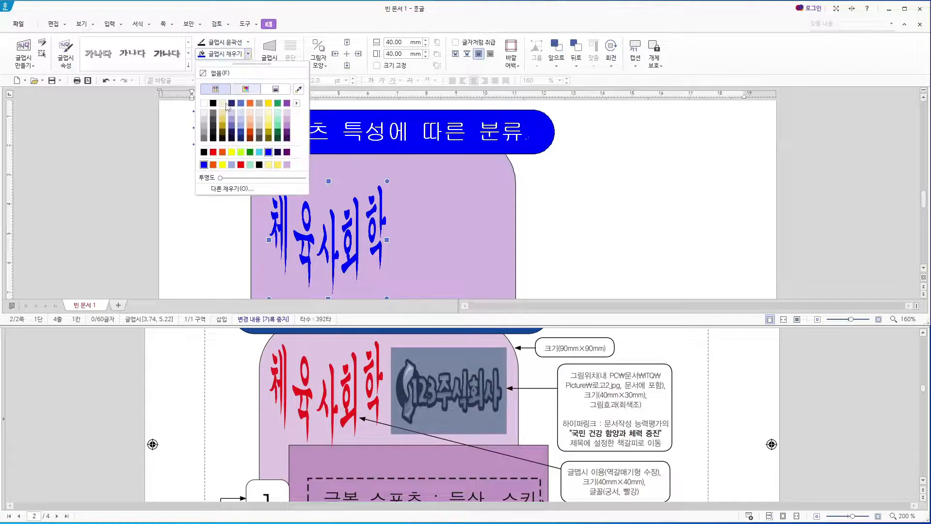
left_click(212, 152)
left_click_drag(324, 236, 321, 221)
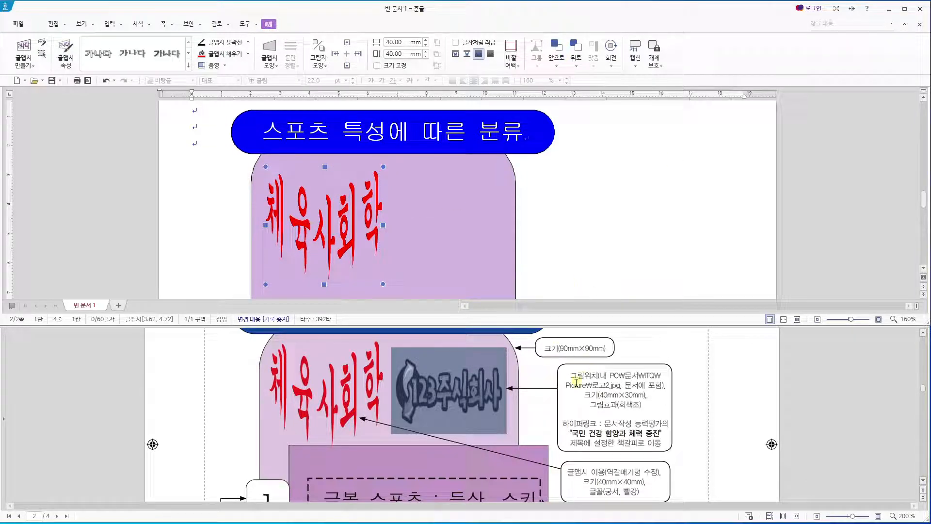
- Insert the picture 로고2 from the ITQ Picture folder, drawn about 32 mm by 12 mm beside the purple shape
left_click(596, 386)
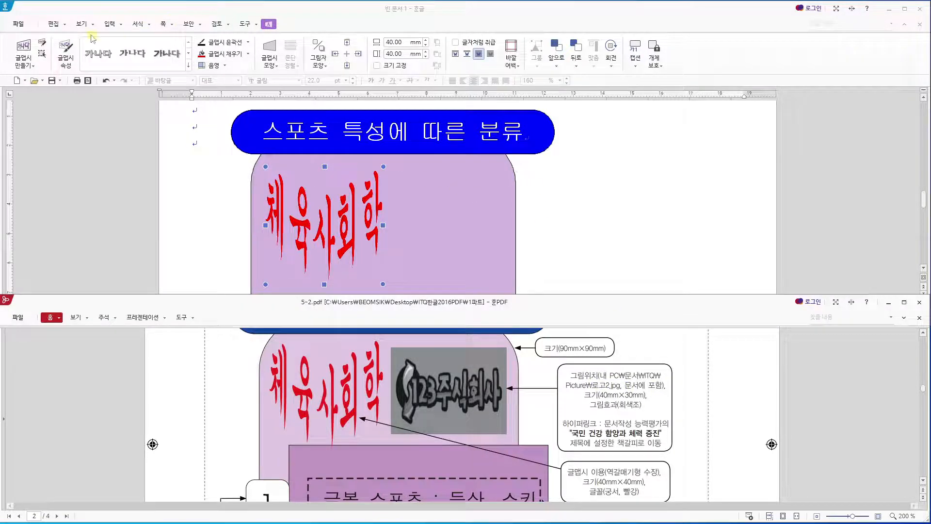
left_click(106, 24)
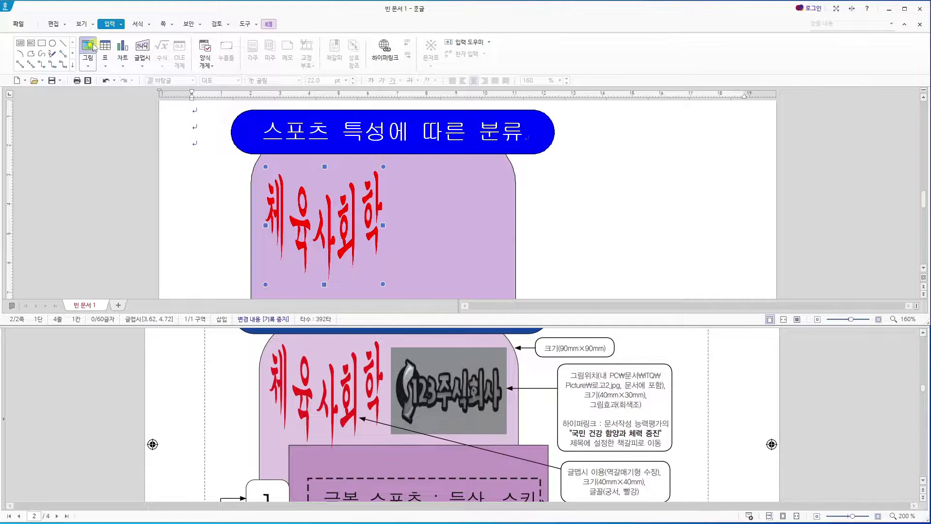
left_click(88, 48)
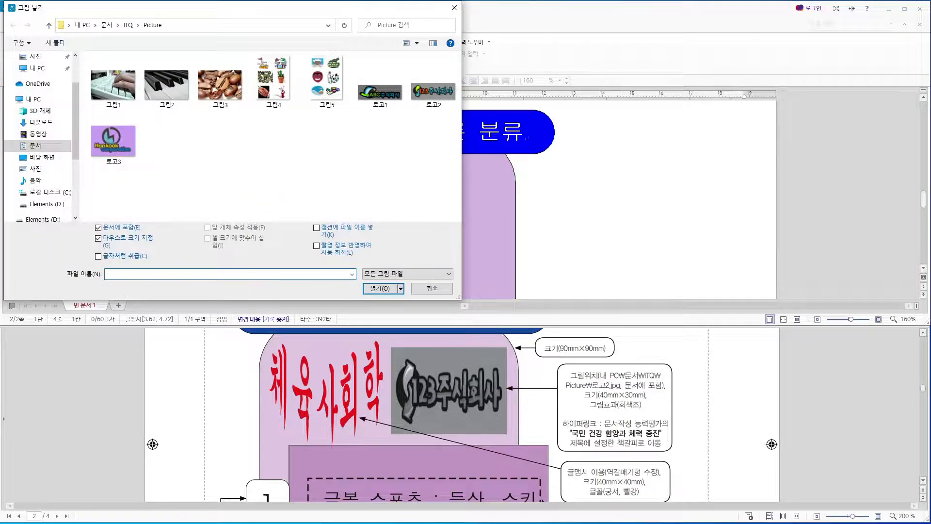
left_click(434, 100)
double_click(435, 100)
left_click_drag(553, 181, 646, 216)
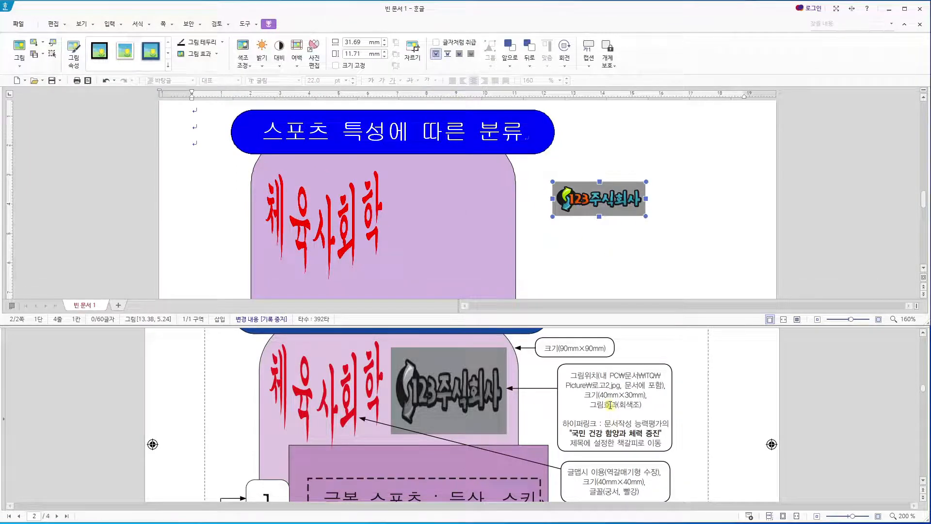
- Resize the inserted logo picture to 40 mm wide and 30 mm high
left_click(366, 42)
type("40")
left_click(364, 52)
type("30")
key("Return")
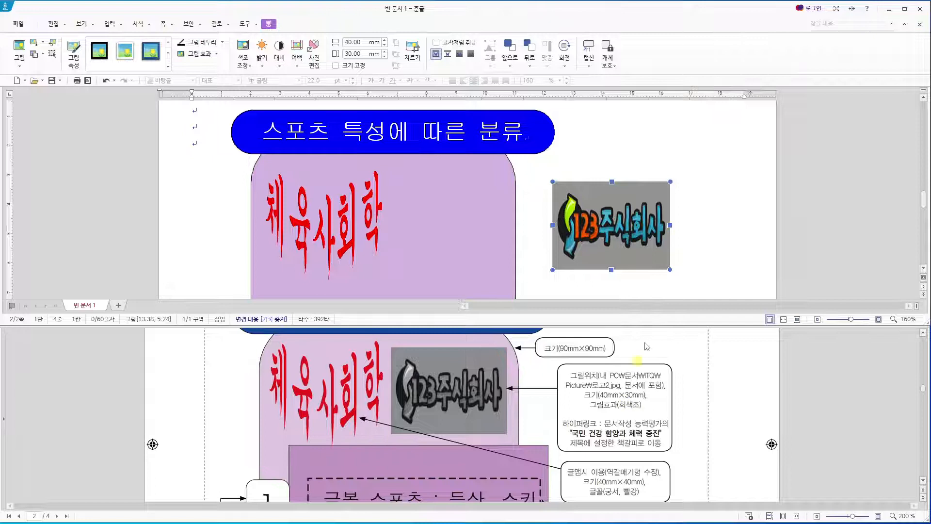
- Apply the grayscale (회색조) effect to the logo and place it in front of the text beside the red WordArt
right_click(601, 235)
left_click(630, 243)
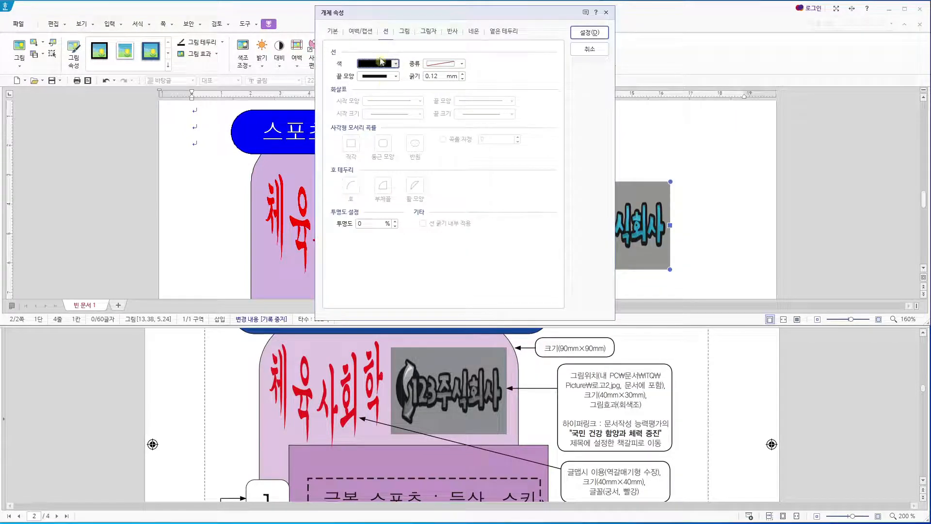
left_click(404, 31)
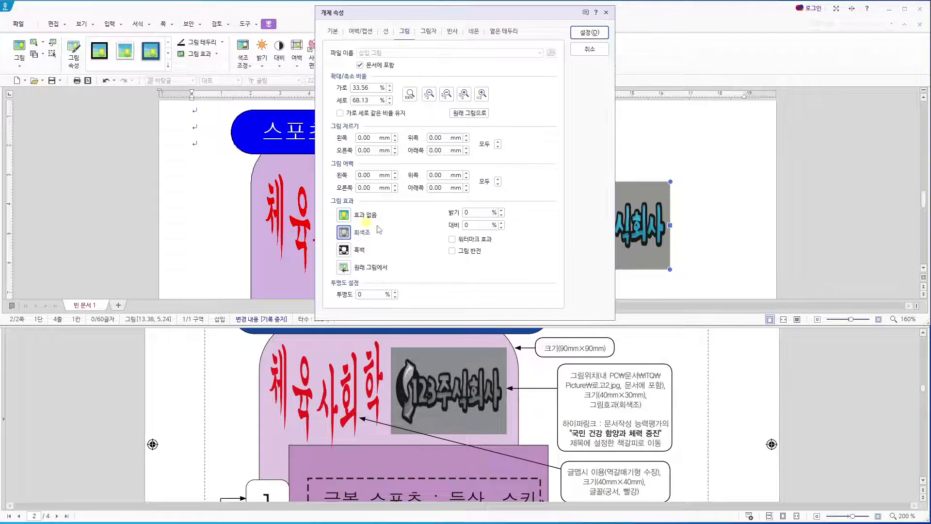
left_click(600, 32)
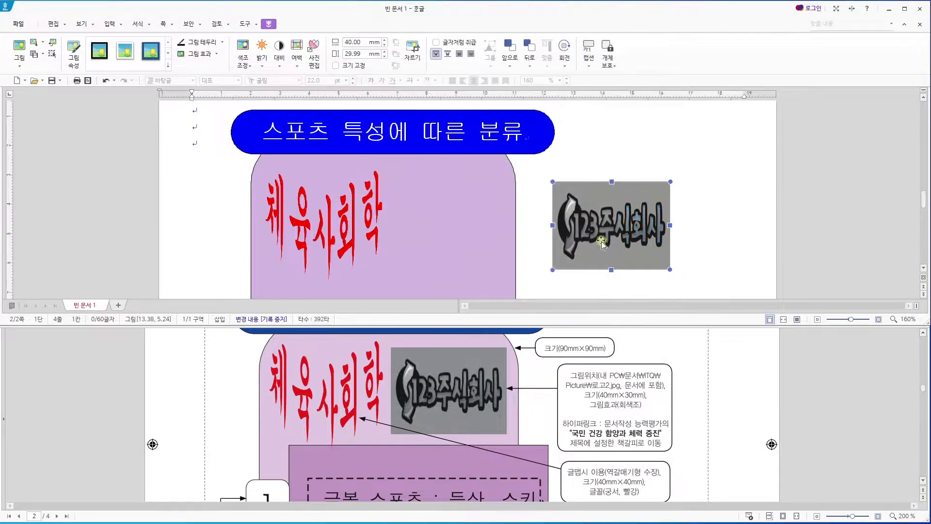
left_click_drag(610, 239, 449, 228)
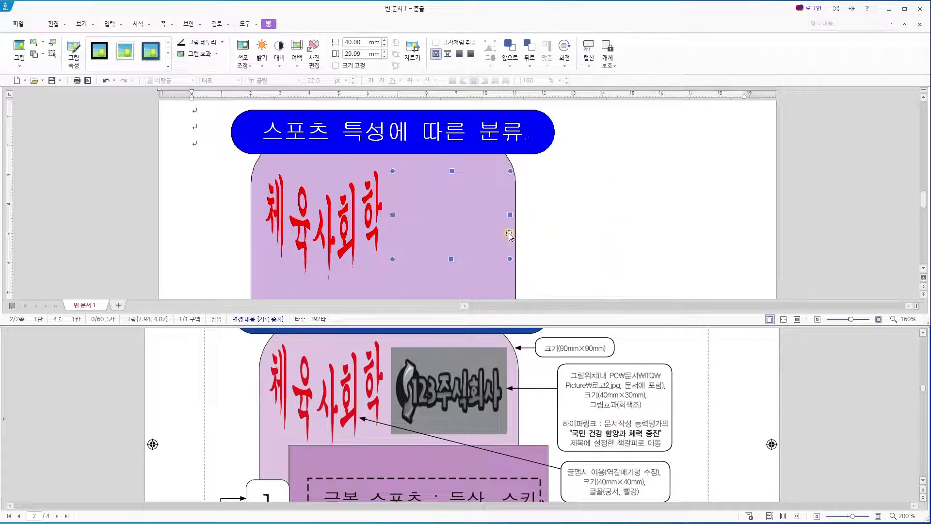
left_click(460, 54)
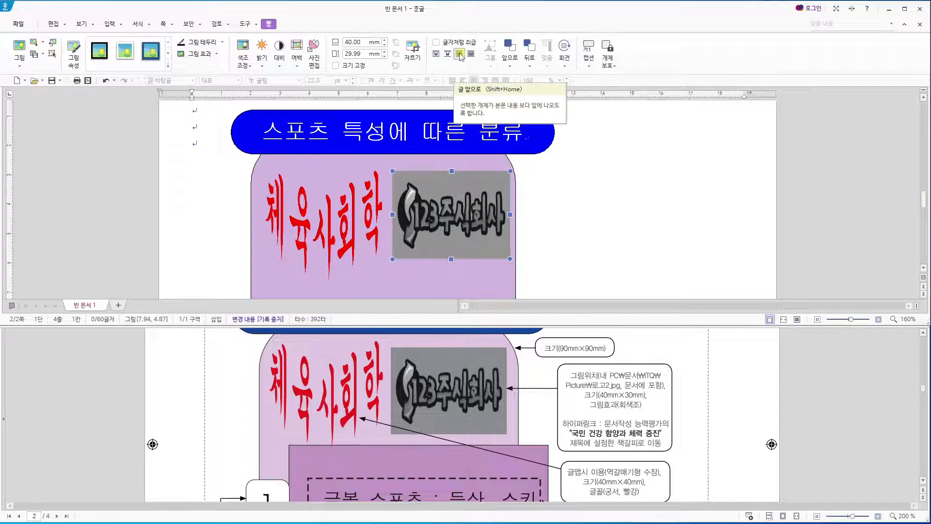
- Draw a rectangle about 18 mm by 13 mm on the purple shape, below the red WordArt
scroll(519, 430, "down", 3)
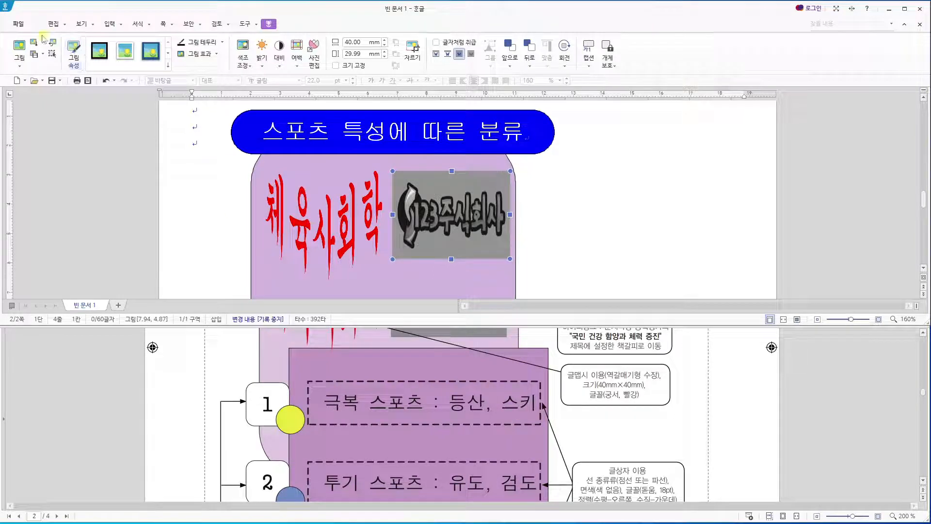
left_click(110, 24)
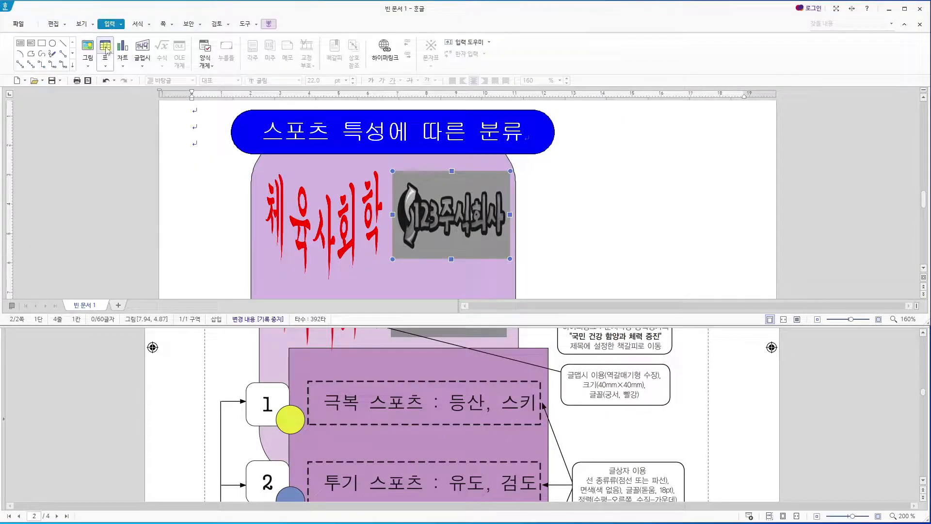
left_click(42, 43)
scroll(332, 202, "down", 3)
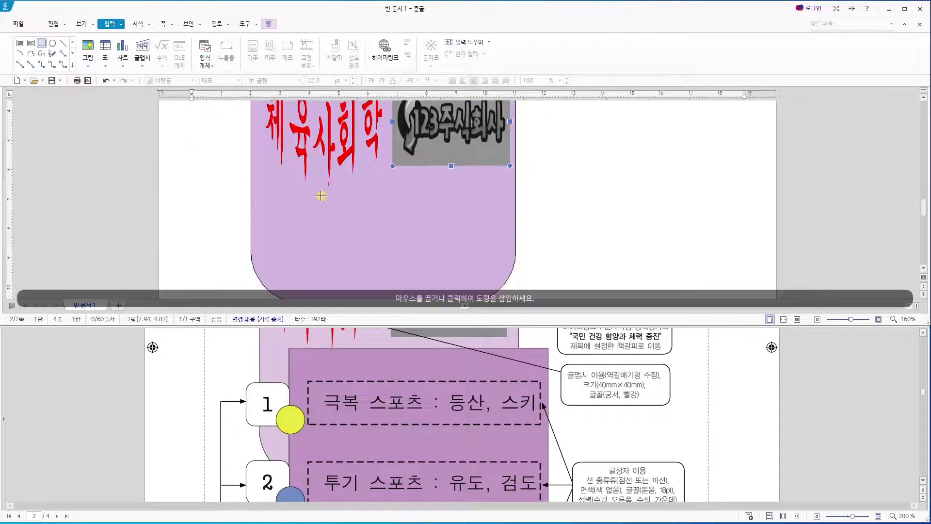
left_click_drag(310, 195, 363, 234)
- Resize the new white rectangle to 90 mm wide and 90 mm high
scroll(536, 379, "down", 5)
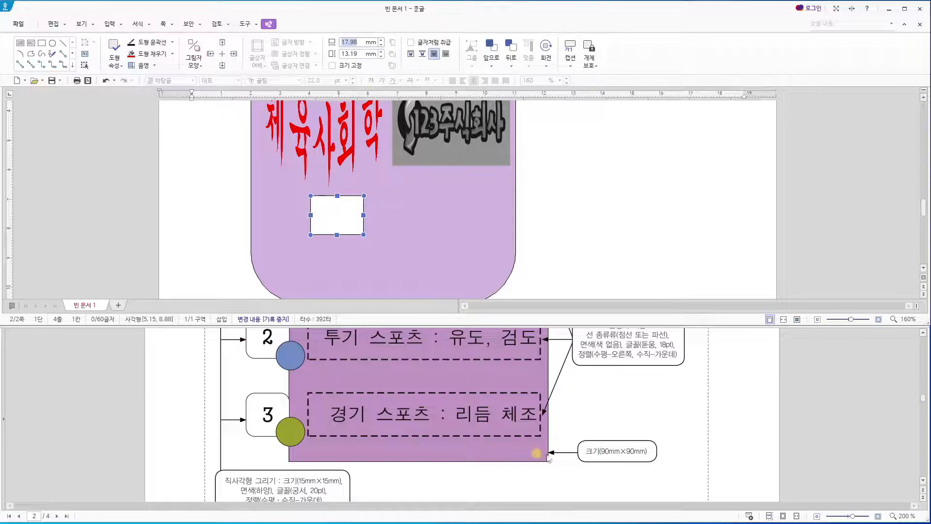
type("90")
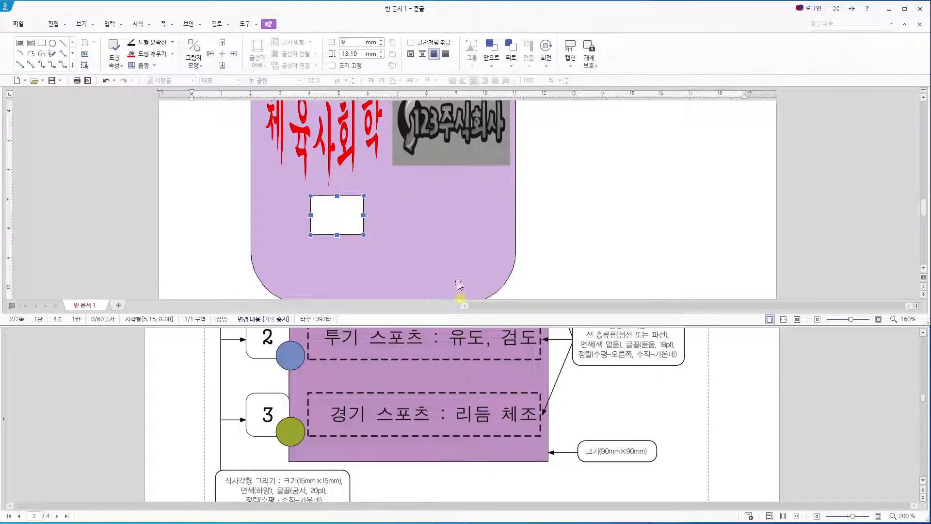
left_click(359, 53)
type("90")
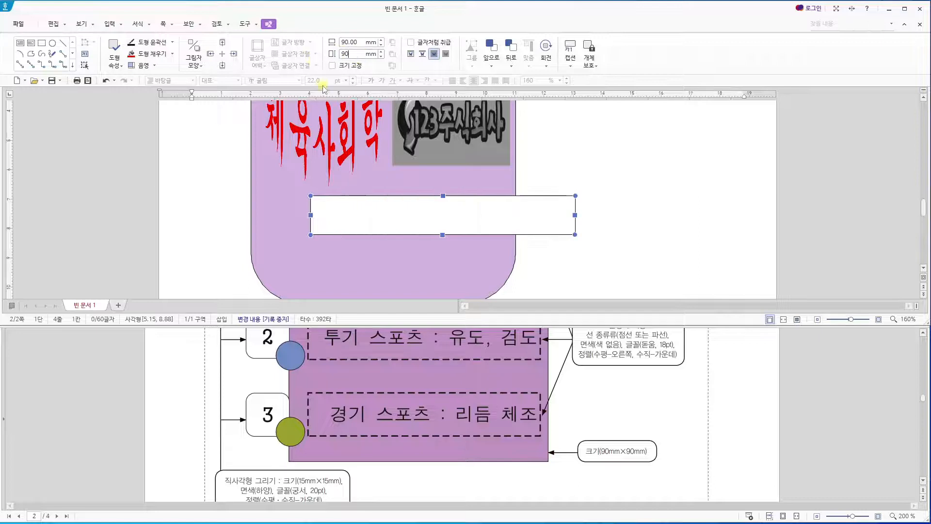
key("Return")
- Move the white rectangle slightly up and left so its upper edge sits just below the WordArt and logo
left_click_drag(450, 258, 443, 253)
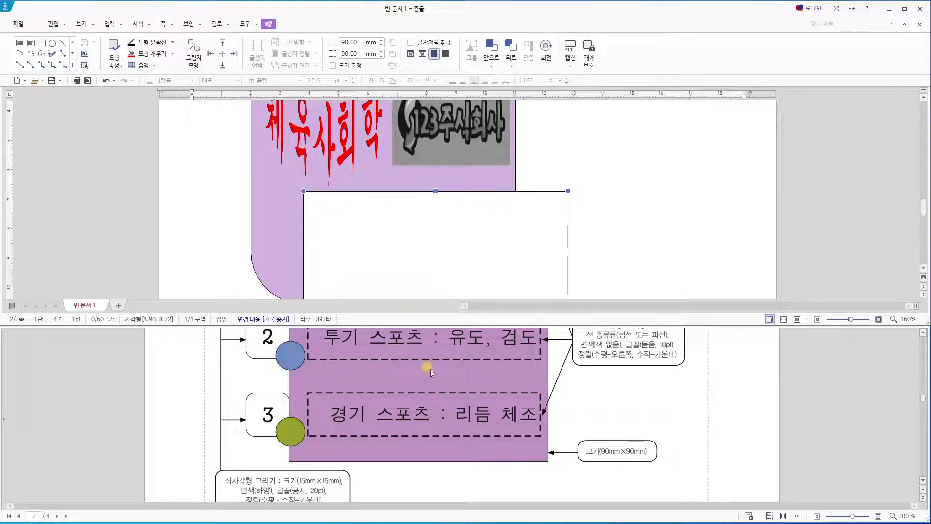
scroll(430, 369, "up", 3)
left_click_drag(393, 238, 390, 230)
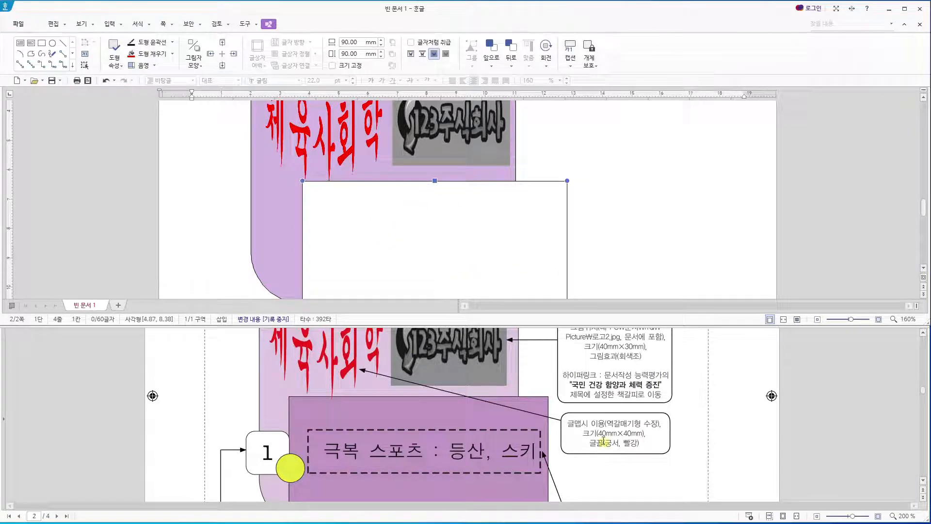
- Fill the 90 mm white rectangle with a light gold colour
right_click(466, 254)
left_click(477, 257)
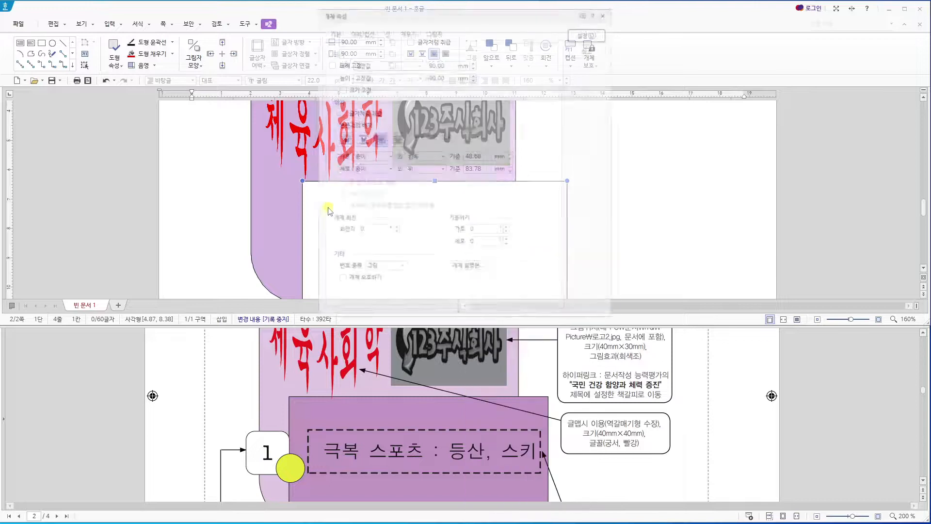
left_click(408, 33)
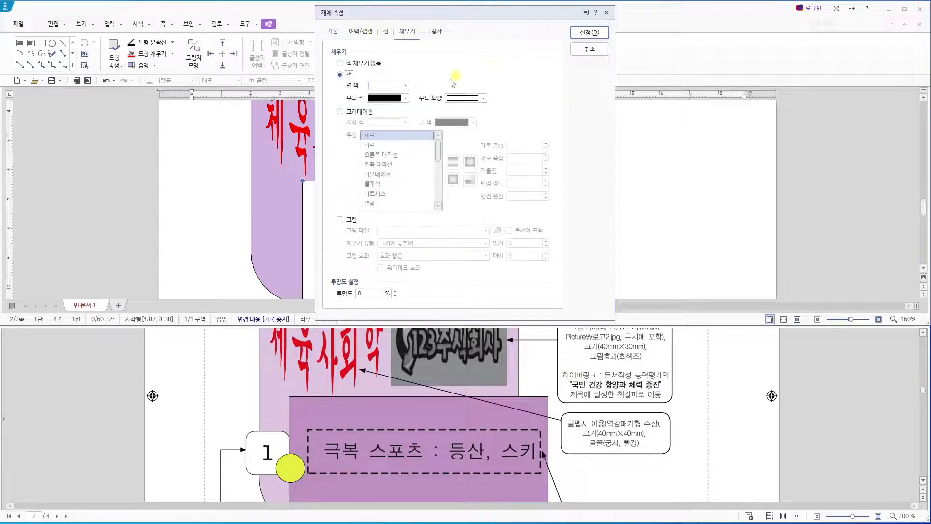
left_click(398, 85)
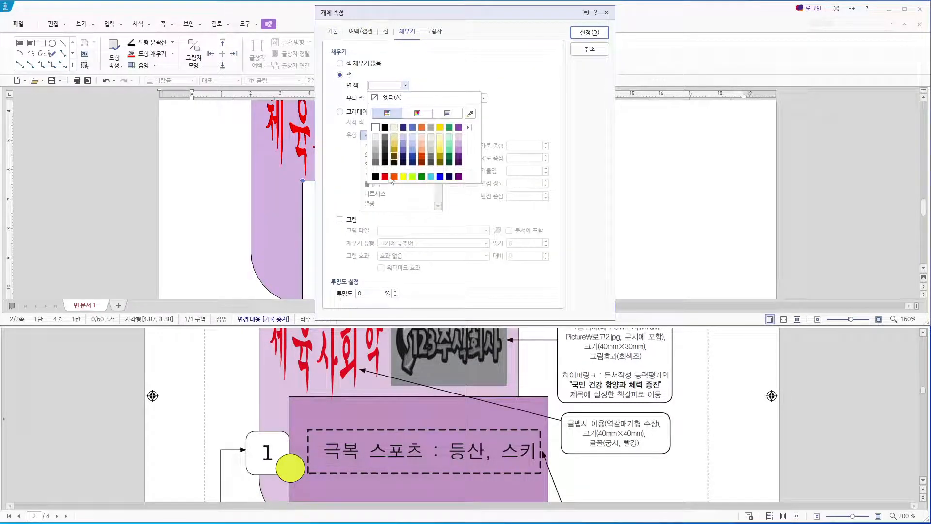
left_click(395, 144)
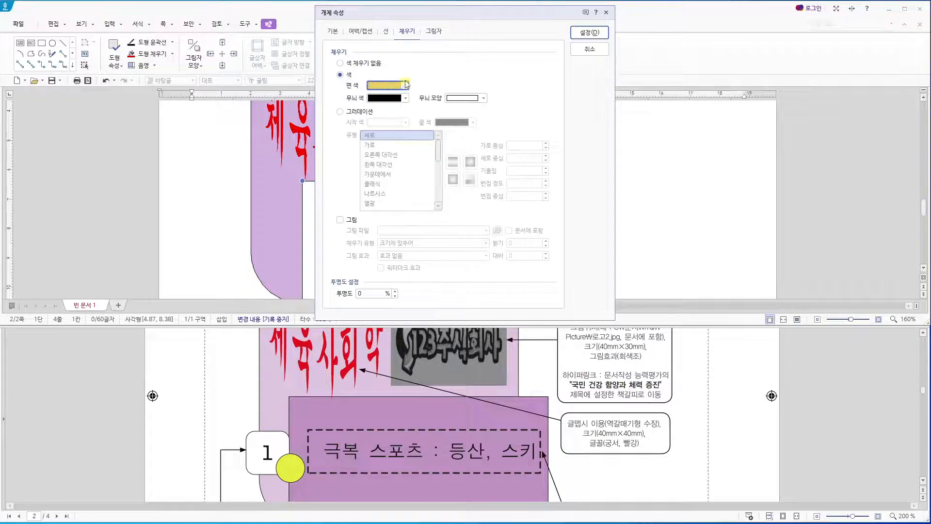
key("Return")
- Bring the red WordArt forward so its lower strokes overlap the upper edge of the gold rectangle
scroll(485, 252, "down", 3)
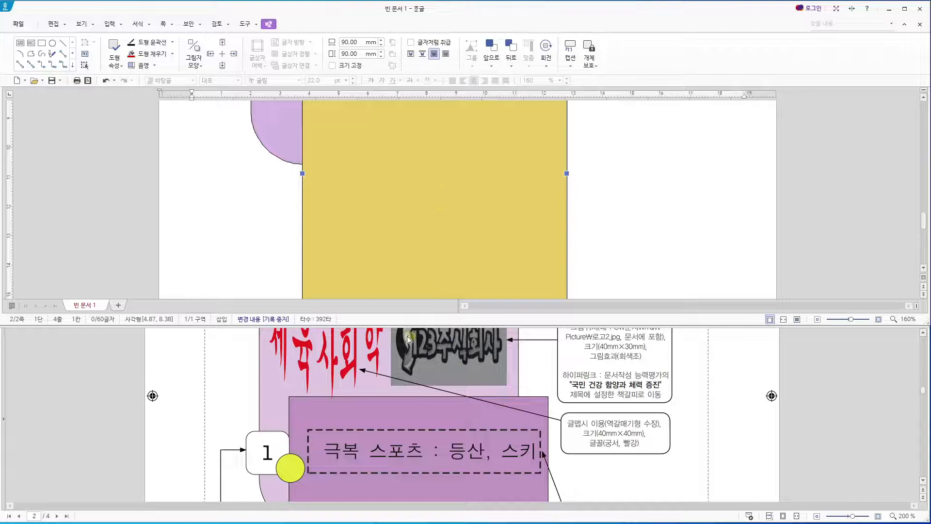
scroll(412, 194, "up", 3)
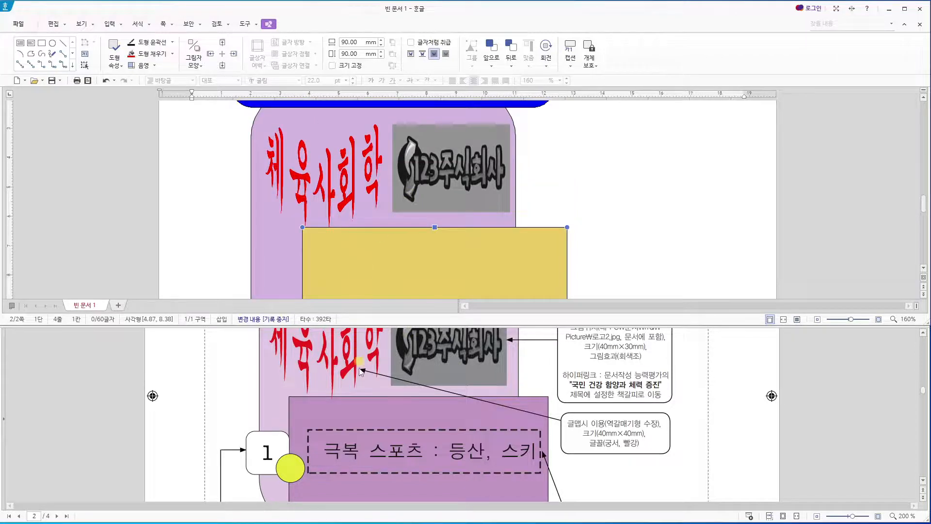
scroll(359, 359, "up", 3)
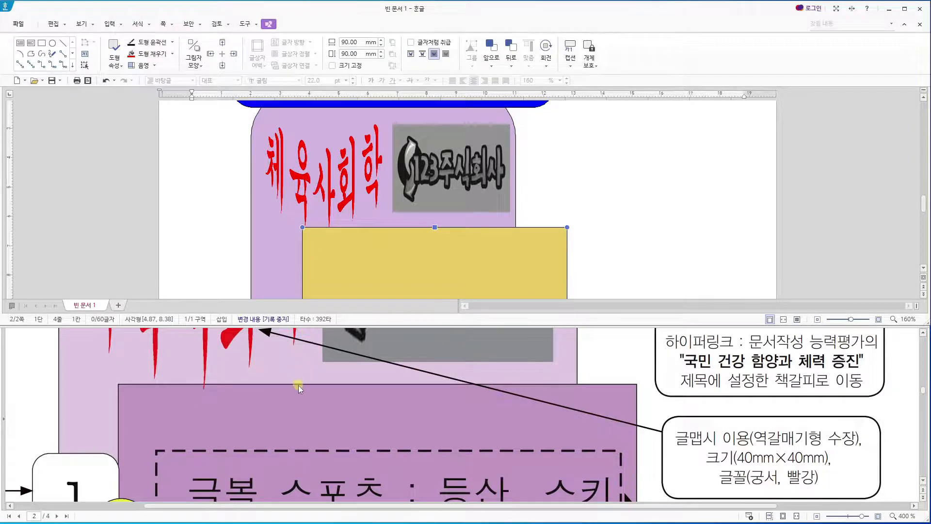
scroll(297, 385, "down", 1)
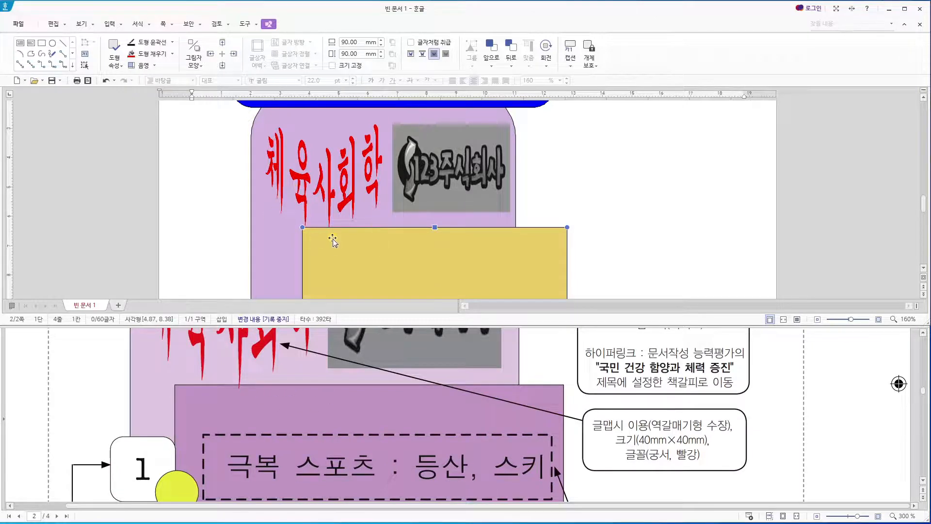
left_click(329, 157)
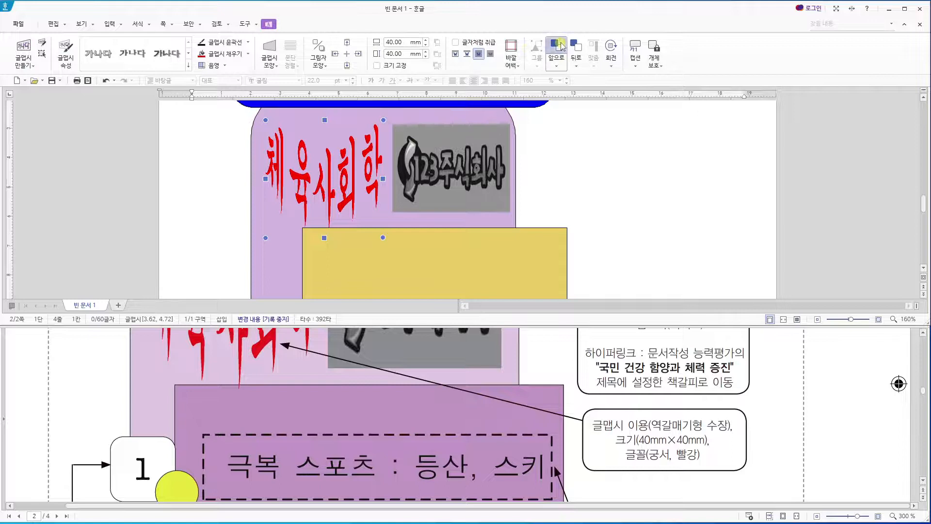
scroll(324, 241, "up", 1)
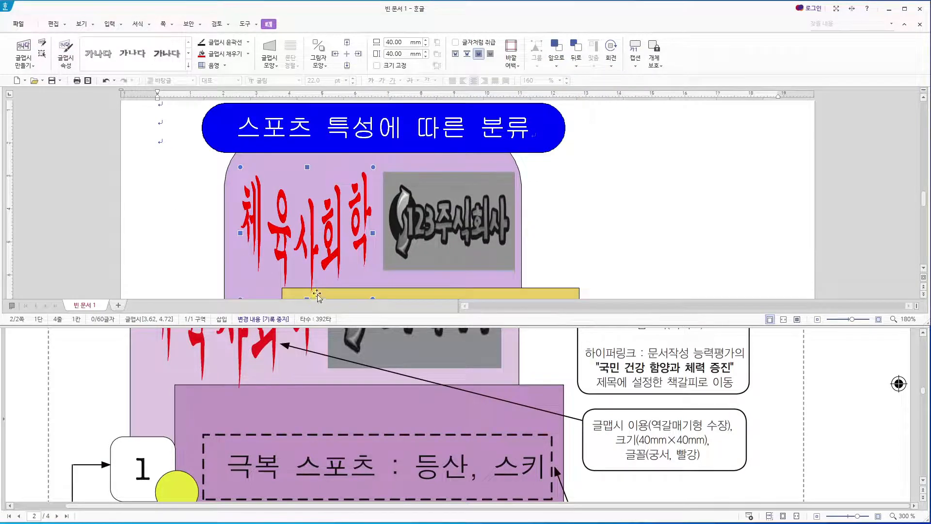
scroll(342, 215, "down", 3)
scroll(342, 214, "down", 2)
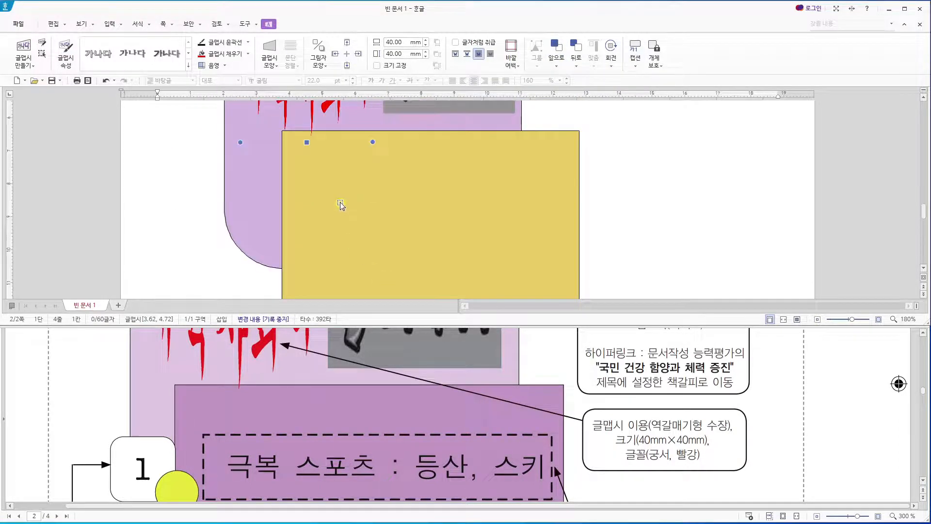
scroll(341, 204, "up", 2)
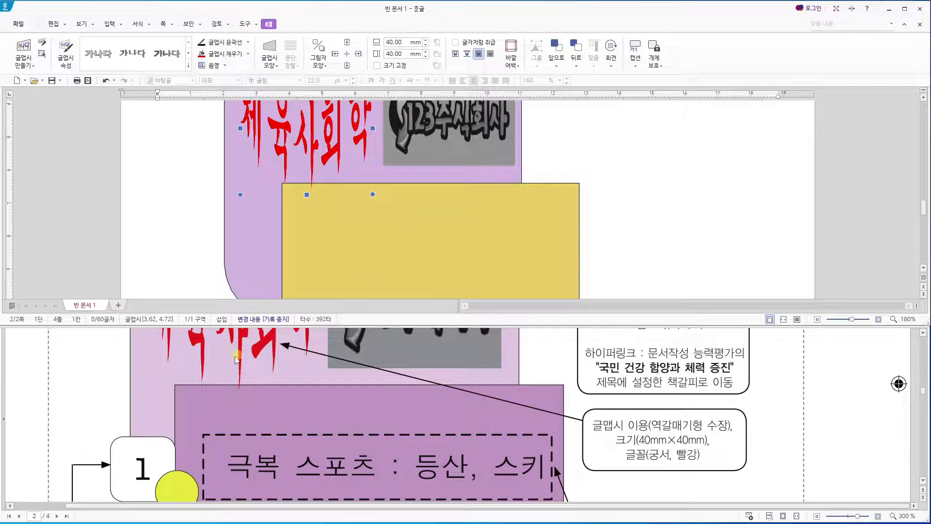
- Draw a small rectangle about 6 mm square on the purple shape, just left of the gold rectangle
scroll(247, 360, "down", 3)
scroll(255, 383, "up", 3)
scroll(254, 383, "down", 2, "ctrl")
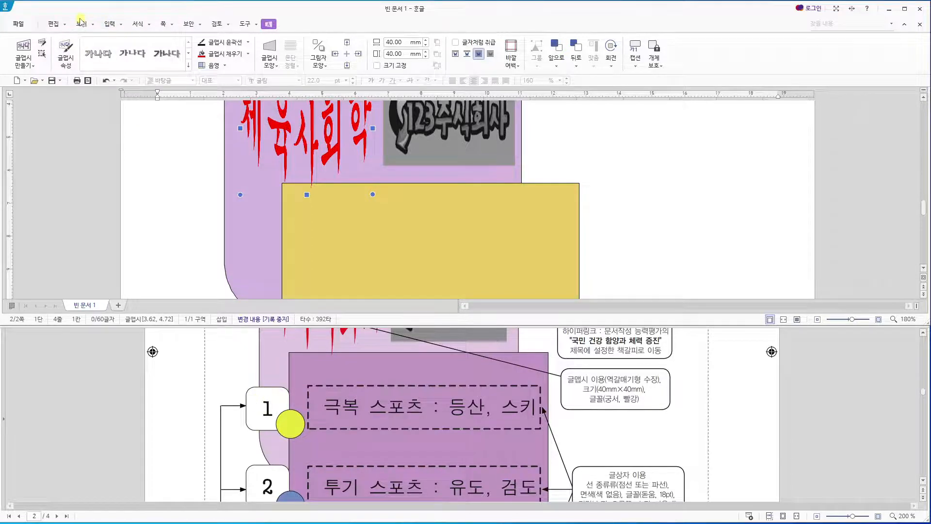
left_click(107, 24)
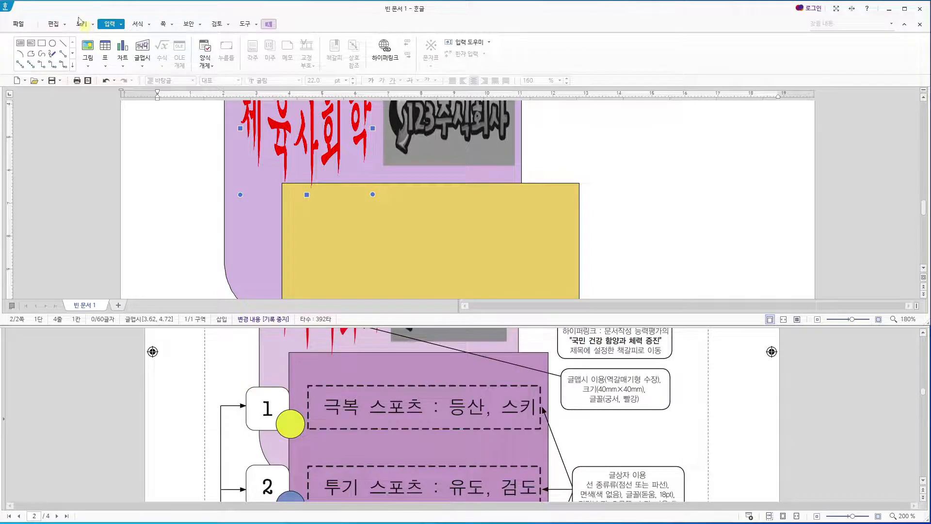
left_click(41, 43)
left_click_drag(255, 202, 275, 222)
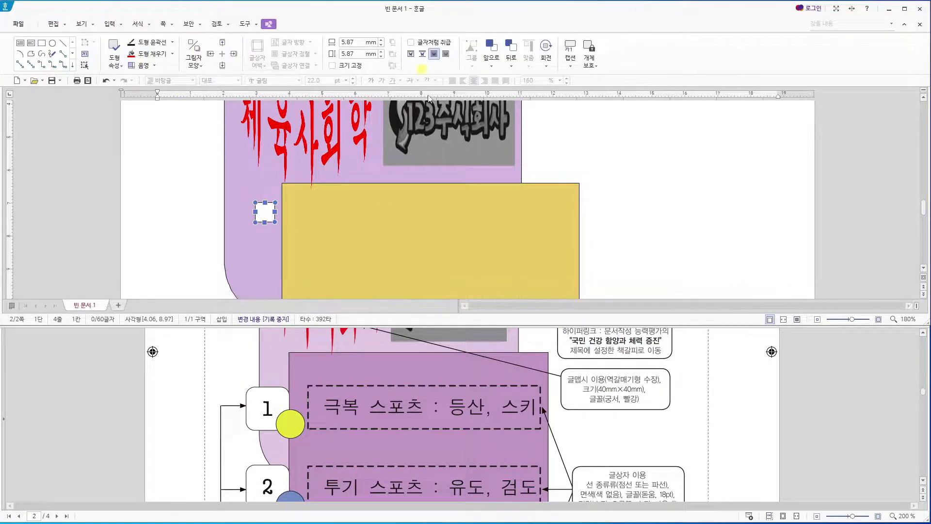
- Set the small white rectangle's size to 15 mm wide and 15 mm high, following the reference
scroll(308, 371, "down", 10)
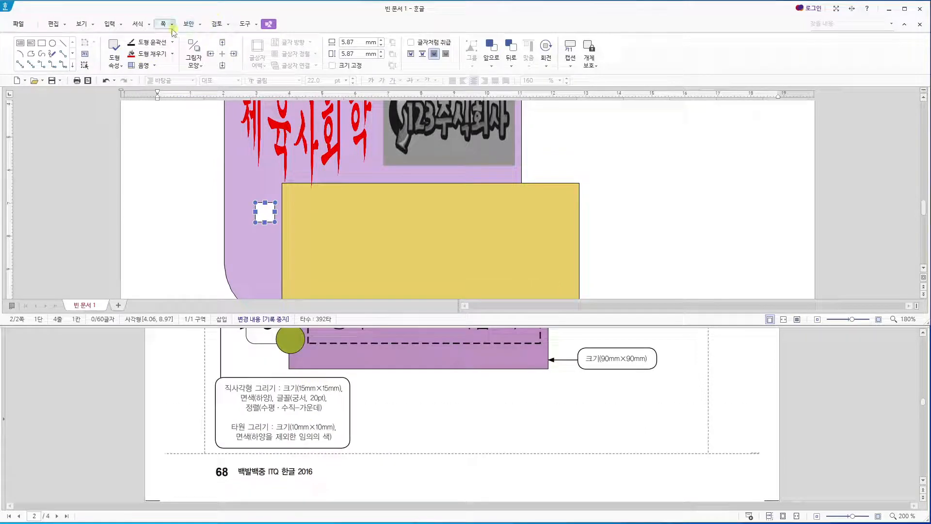
left_click(362, 45)
type("15")
key("Tab")
type("15")
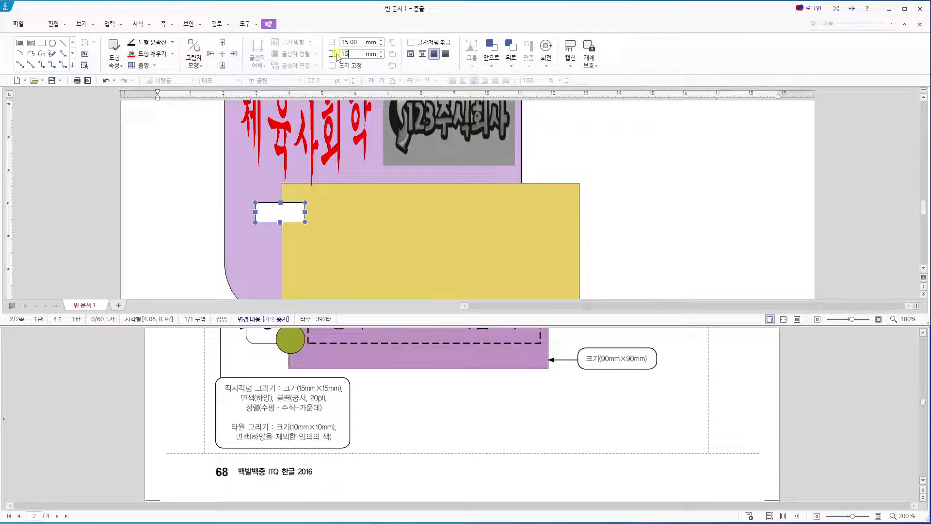
key("Return")
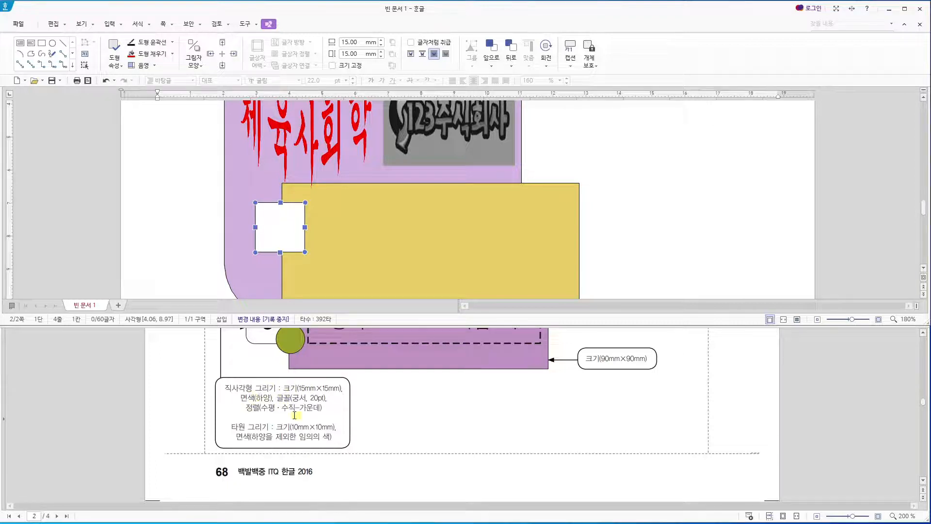
- Give the 15 mm white square rounded corners in its object properties
right_click(275, 208)
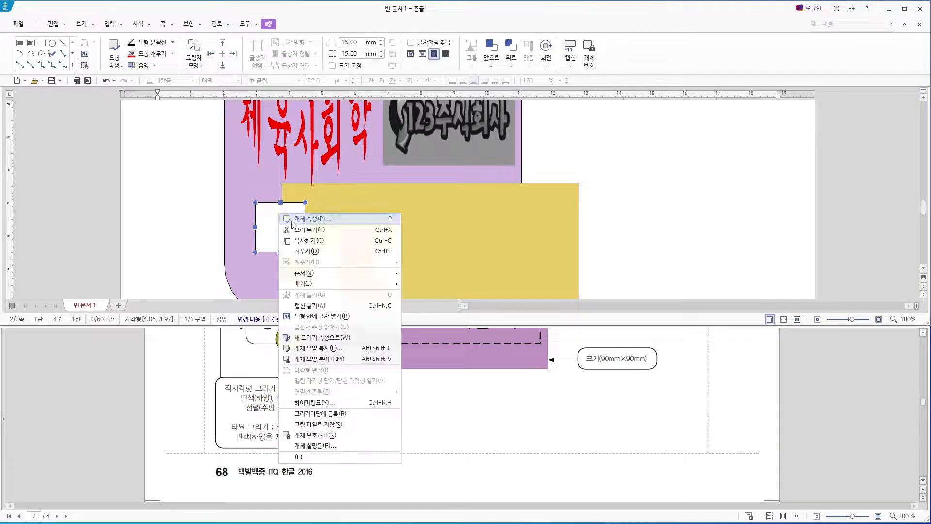
left_click(289, 216)
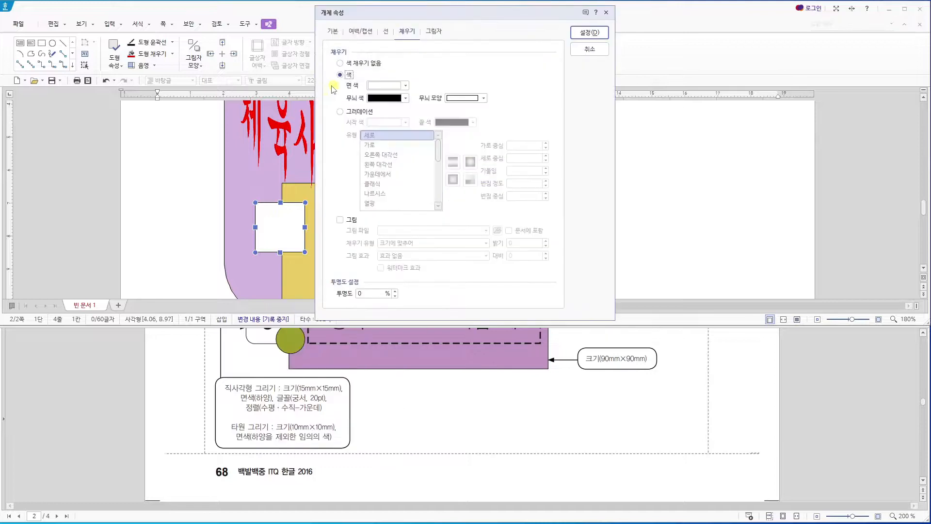
left_click(387, 33)
left_click(381, 144)
left_click(589, 32)
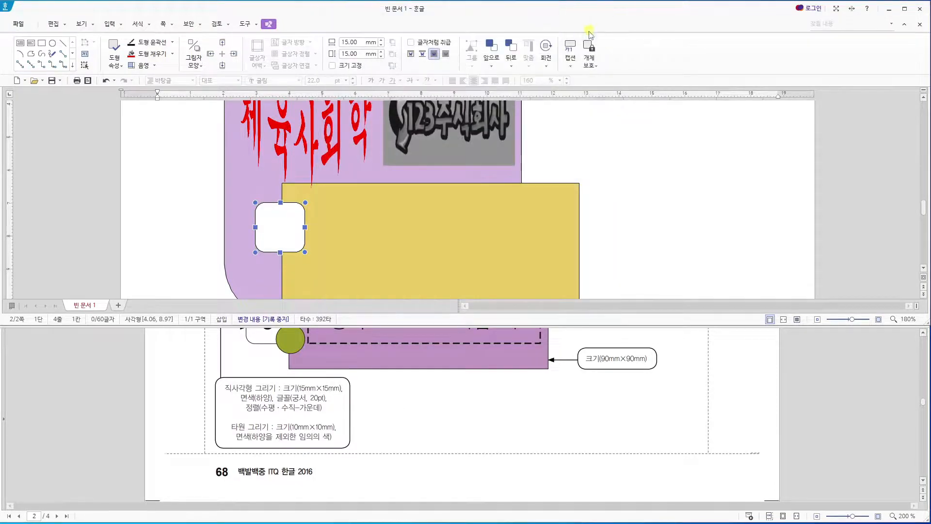
- Move the rounded square across the purple shape's left edge and shift the gold rectangle left until it meets the square
scroll(379, 396, "up", 5)
left_click_drag(268, 217, 254, 220)
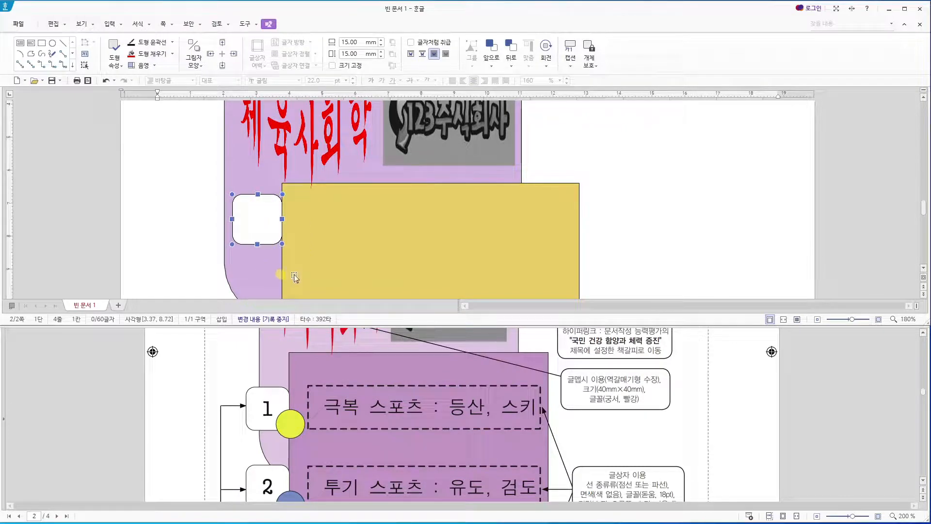
key("Down")
key("Down")
key("Down")
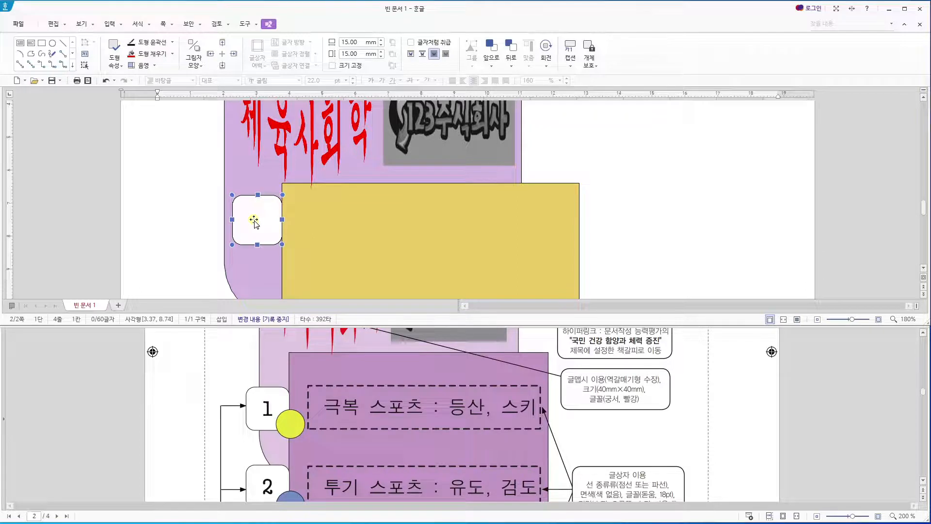
left_click_drag(254, 220, 230, 220)
left_click_drag(359, 220, 347, 243)
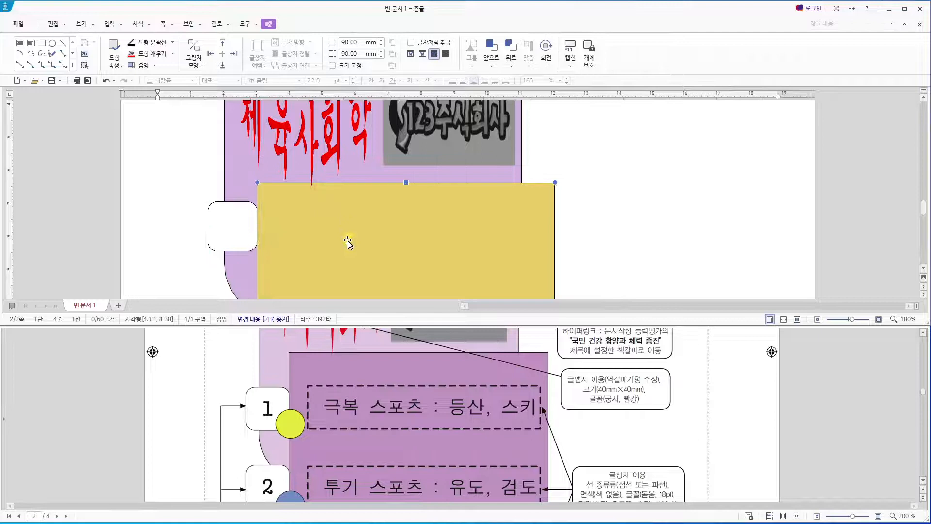
- Turn the rounded white square into a text container and enter the number 1 in it
left_click(233, 233)
right_click(226, 216)
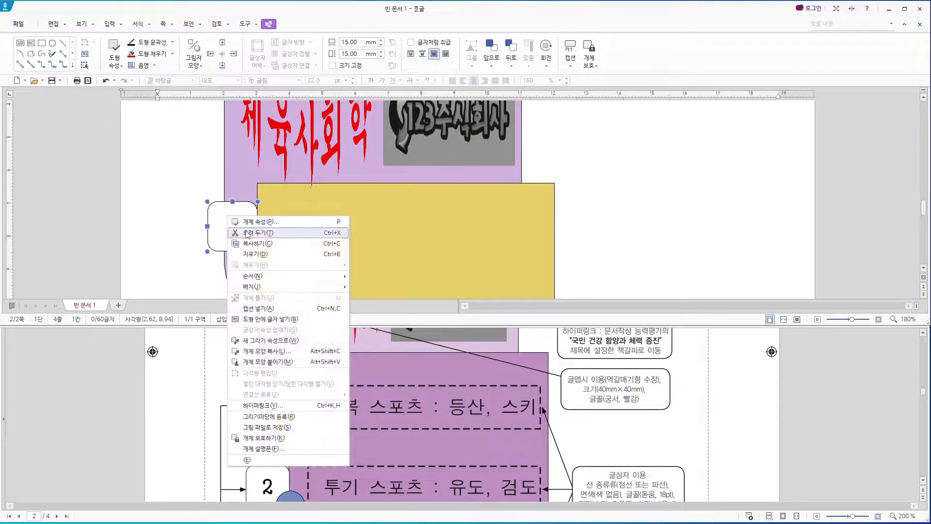
right_click(219, 236)
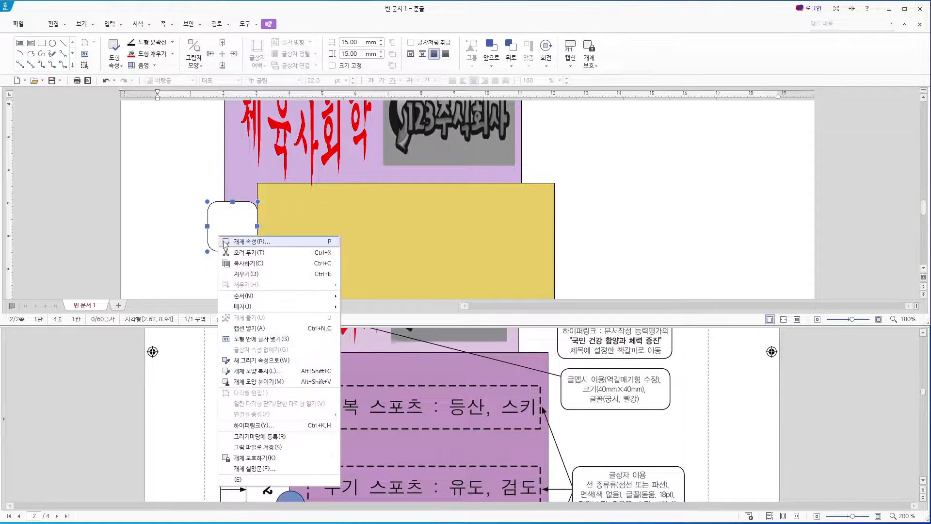
left_click(241, 341)
scroll(310, 378, "down", 4)
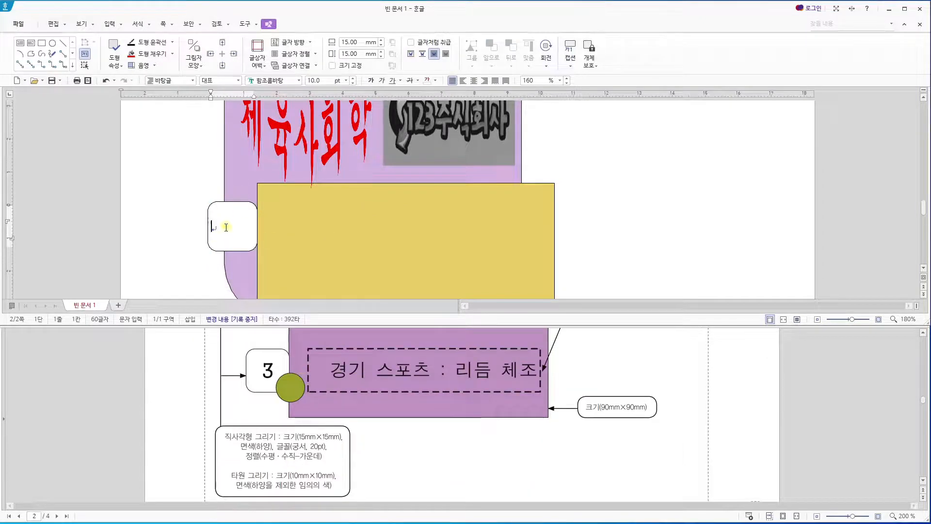
type("1")
- Format the number 1 in the rounded square as 궁서, 20 pt, centred
left_click_drag(226, 230, 173, 233)
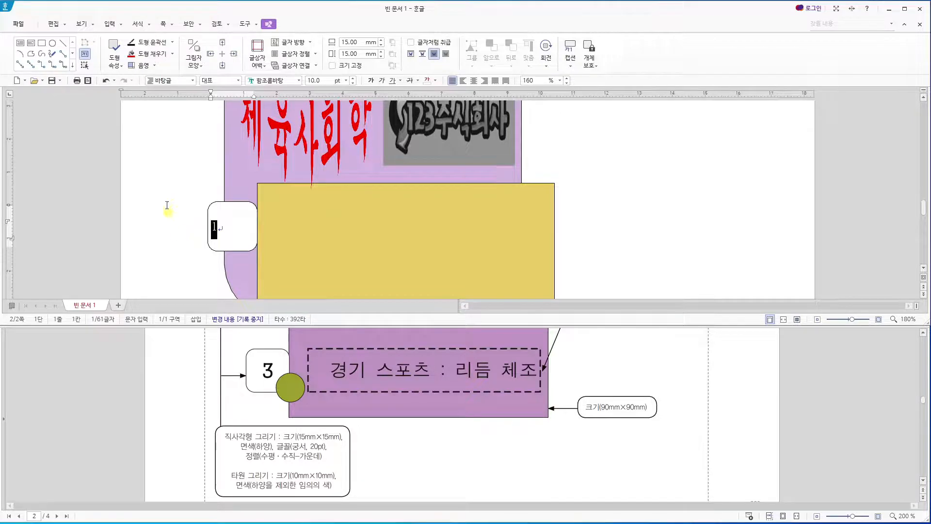
left_click(298, 80)
type("궁서")
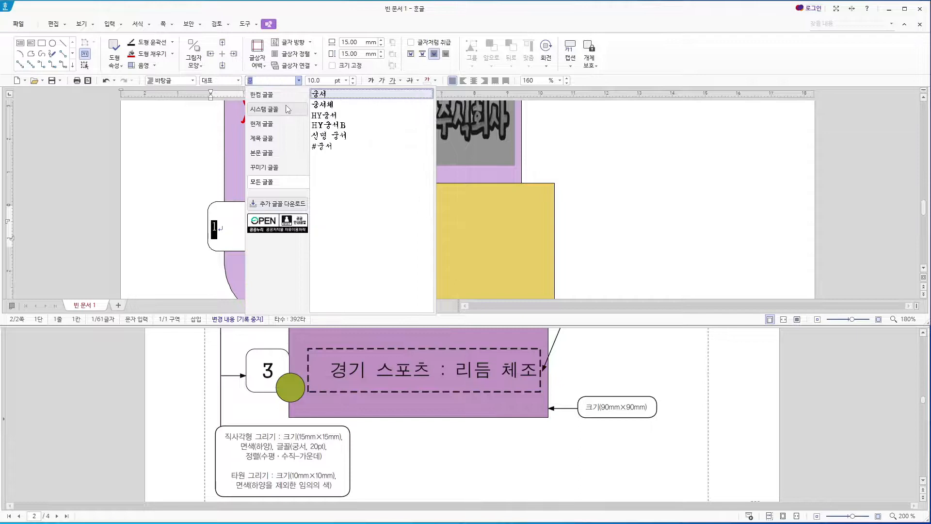
key("Return")
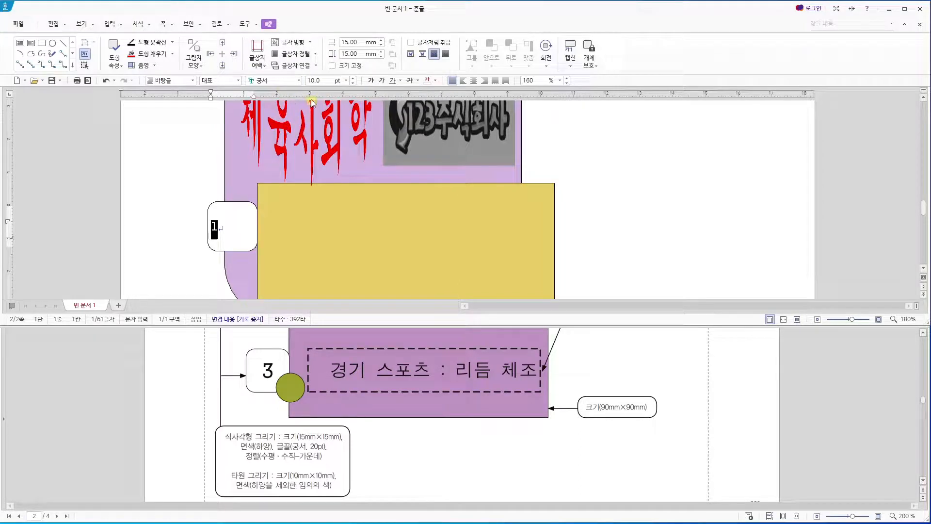
left_click(327, 80)
key("Return")
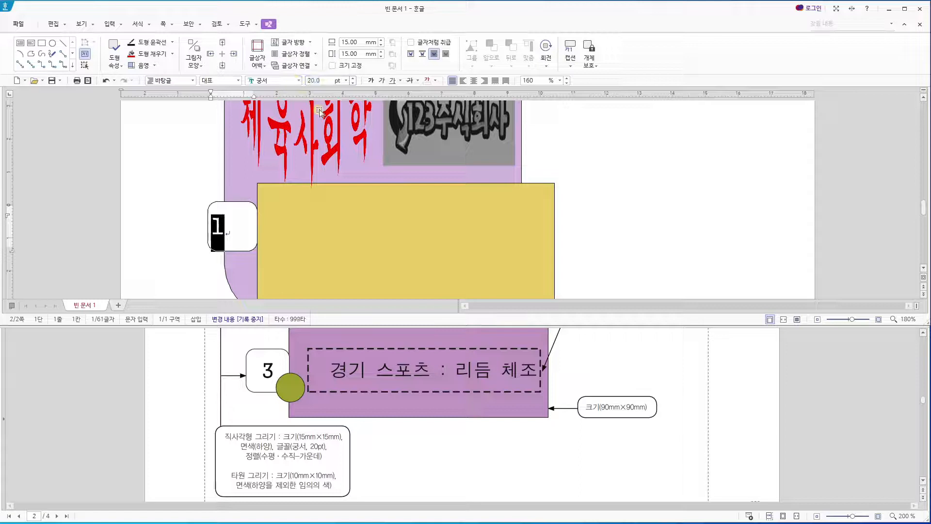
left_click(473, 80)
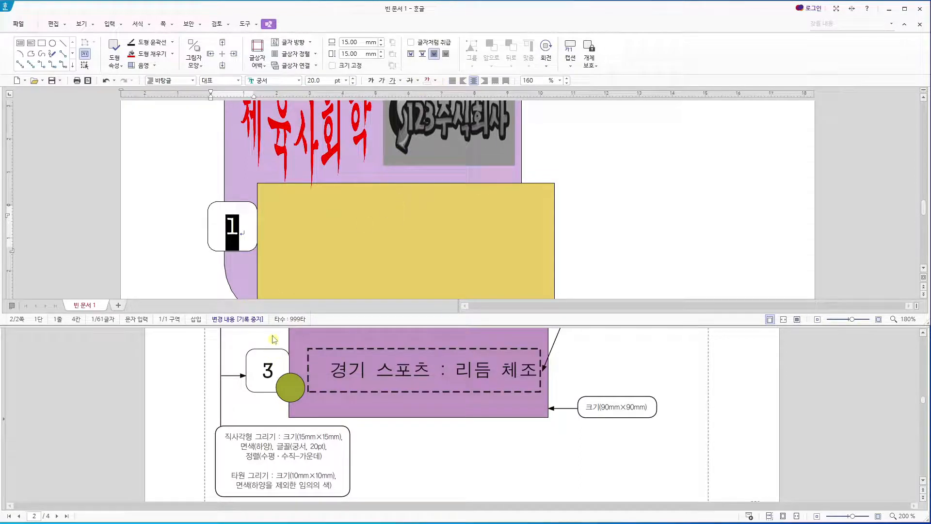
- Draw a horizontal text box about 78 mm by 11 mm on the gold rectangle beside the number 1, and place the cursor inside it
scroll(374, 368, "up", 3)
scroll(375, 368, "up", 1)
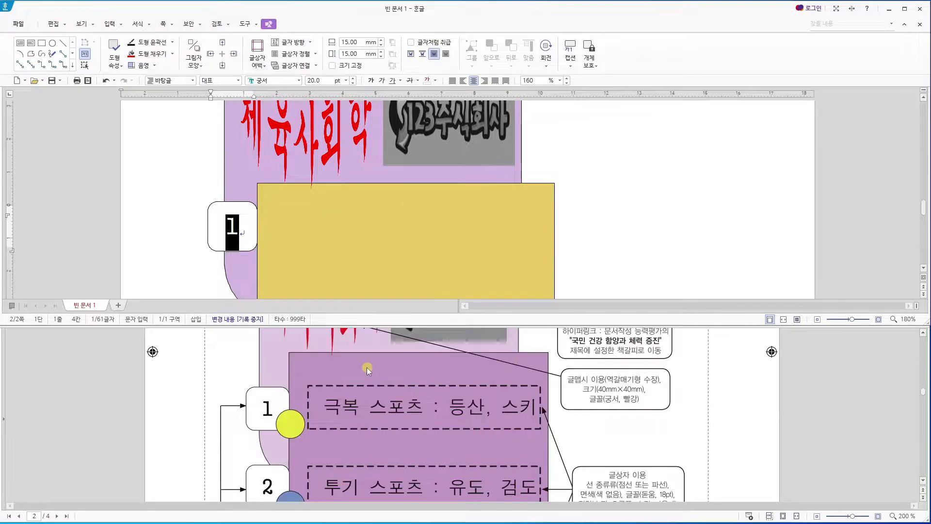
left_click(20, 43)
left_click_drag(291, 210, 547, 247)
key("Escape")
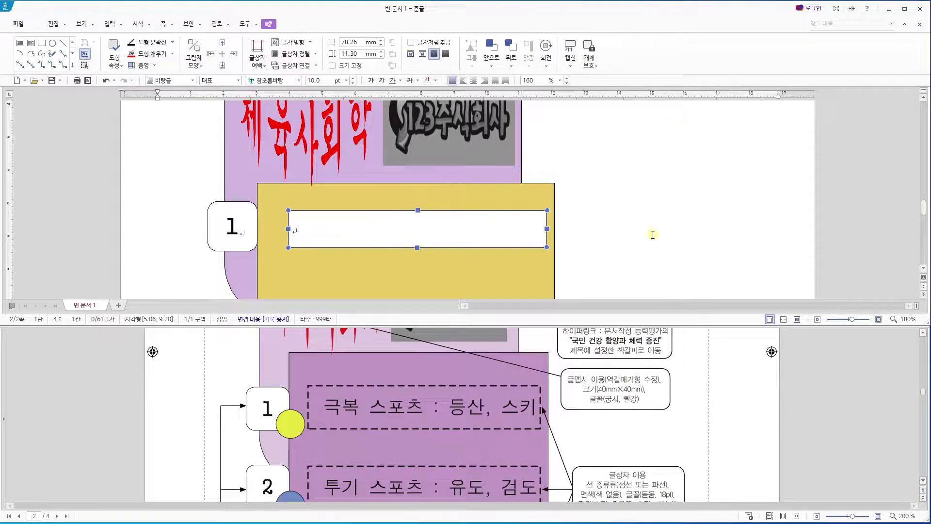
scroll(652, 234, "up", 3)
scroll(383, 221, "down", 5)
left_click(349, 182)
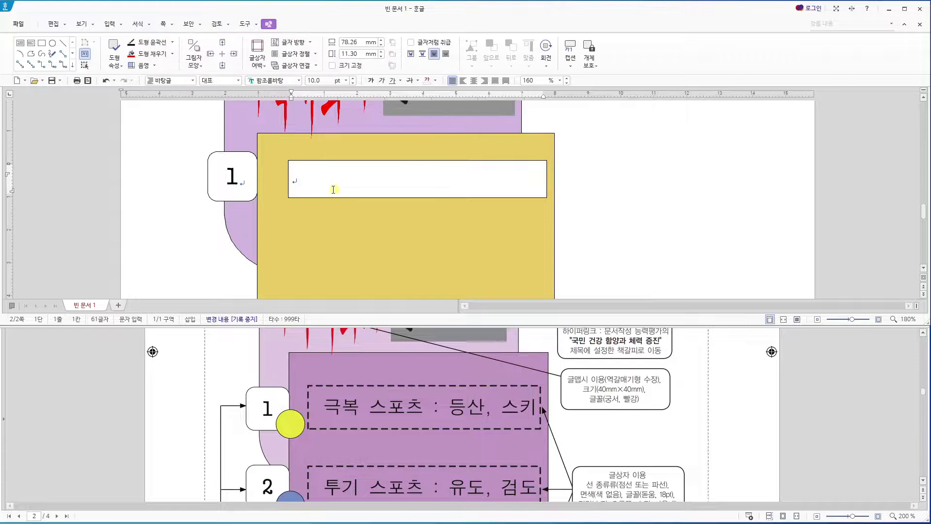
- Enter "극복 스포츠 : 등산, 스키" in the text box beside the number 1, correcting 등상 to 등산
type("극복 스포츠 : 등상, 스키")
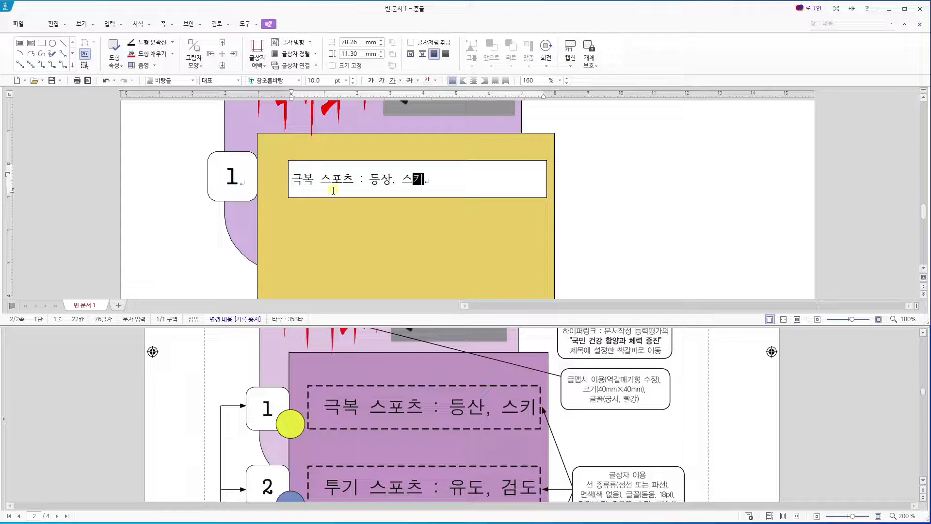
left_click_drag(425, 180, 389, 180)
left_click(378, 181)
type("산")
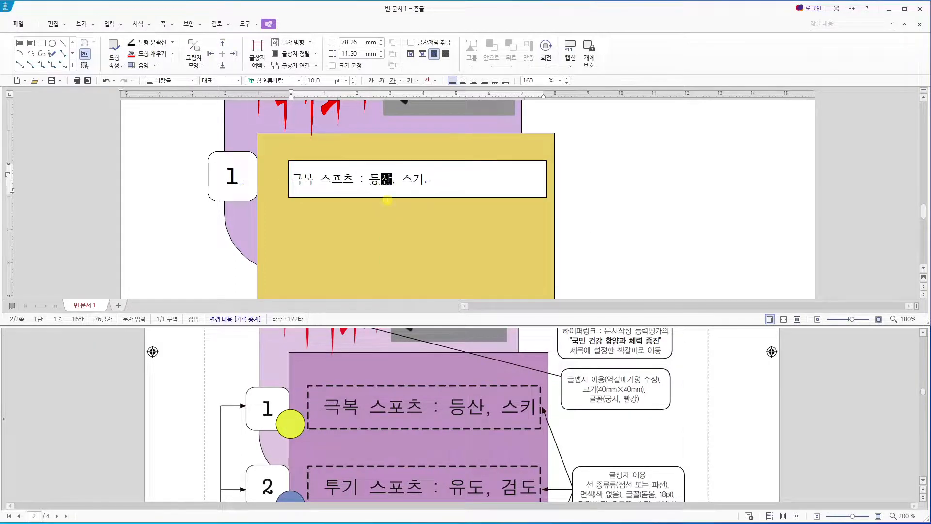
- Format the text "극복 스포츠 : 등산, 스키" as 돋움, 18 pt, right-aligned
left_click_drag(426, 179, 291, 181)
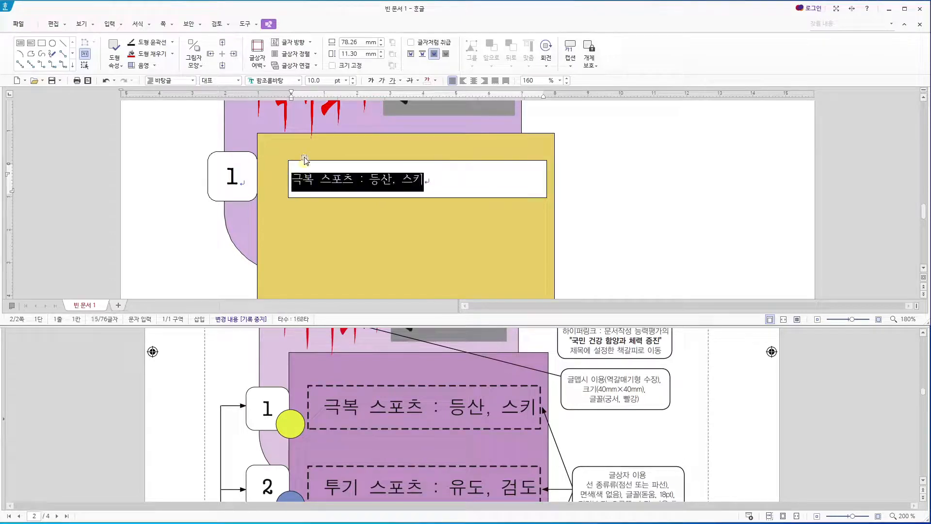
scroll(600, 441, "down", 1)
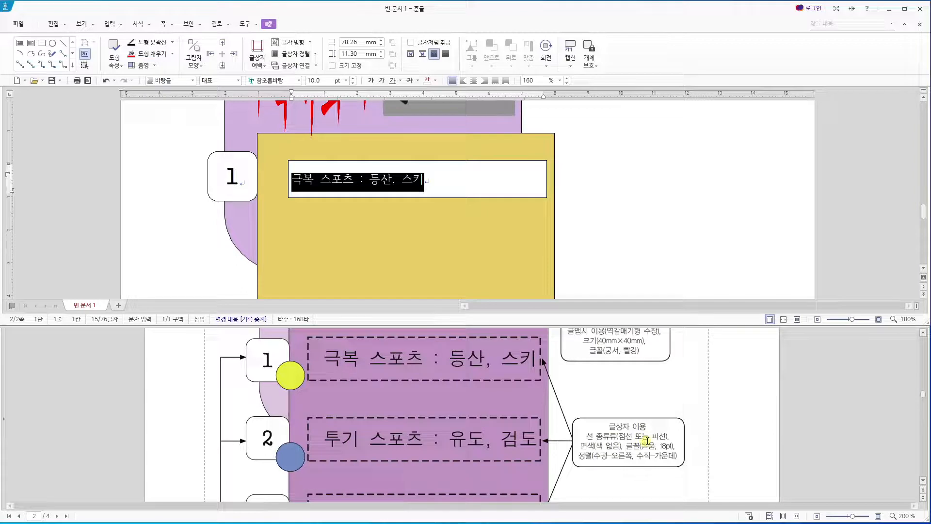
left_click(273, 81)
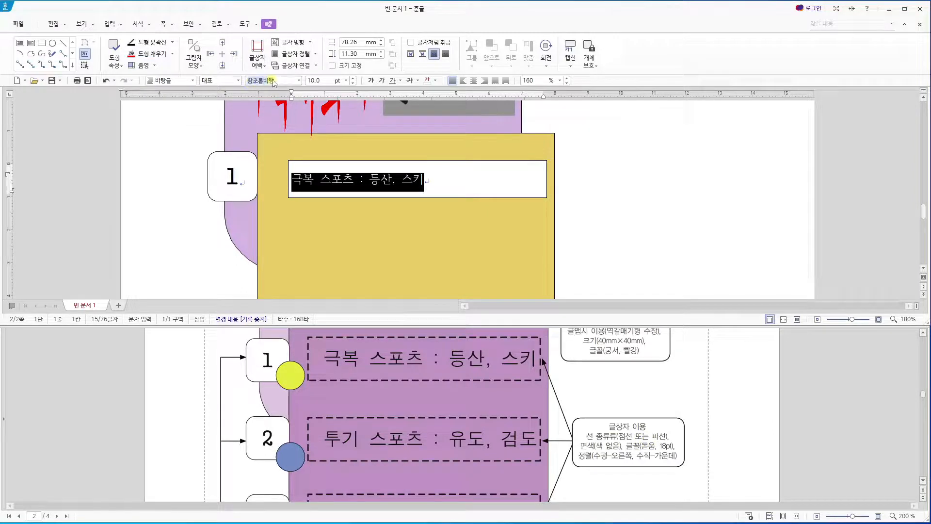
type("돋움")
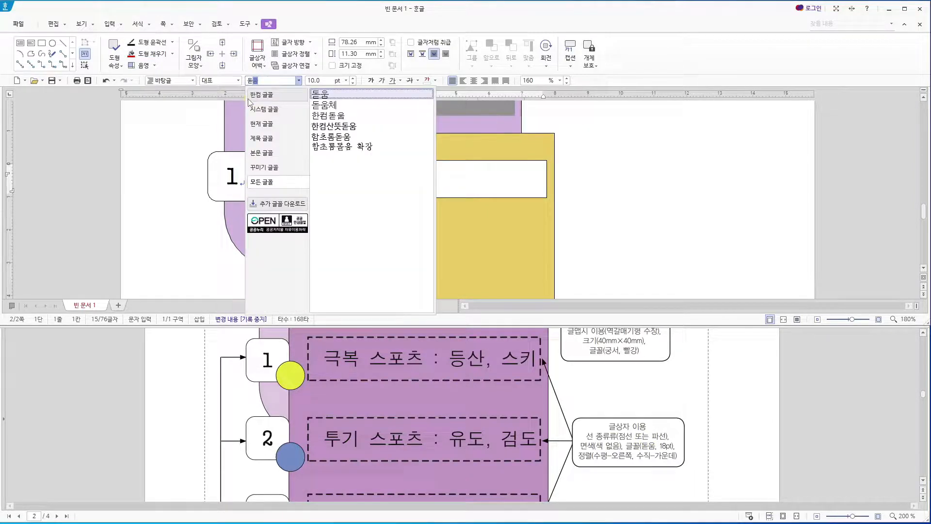
key("Return")
left_click(325, 80)
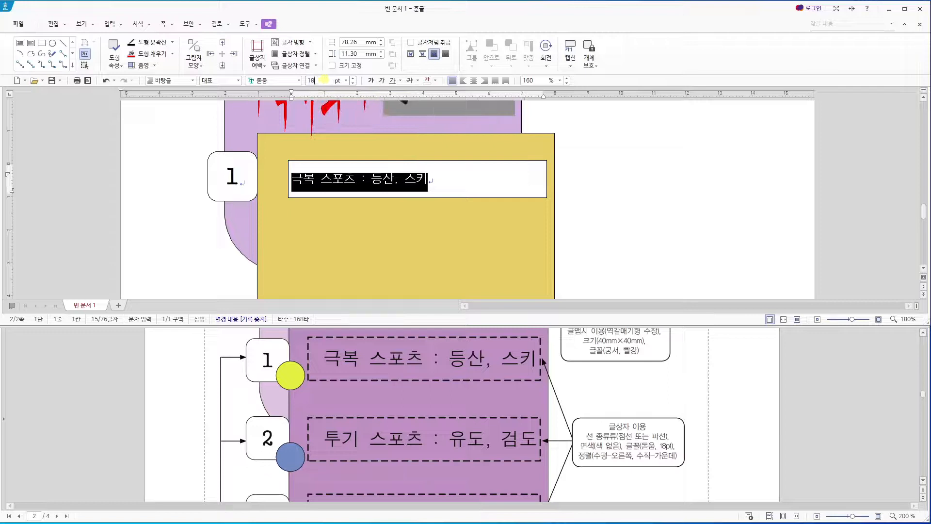
type("18")
key("Return")
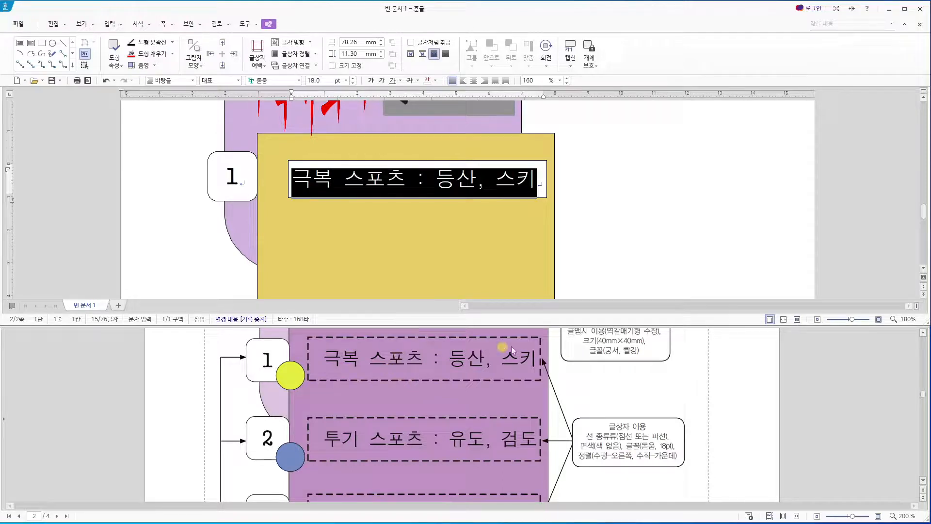
left_click(485, 80)
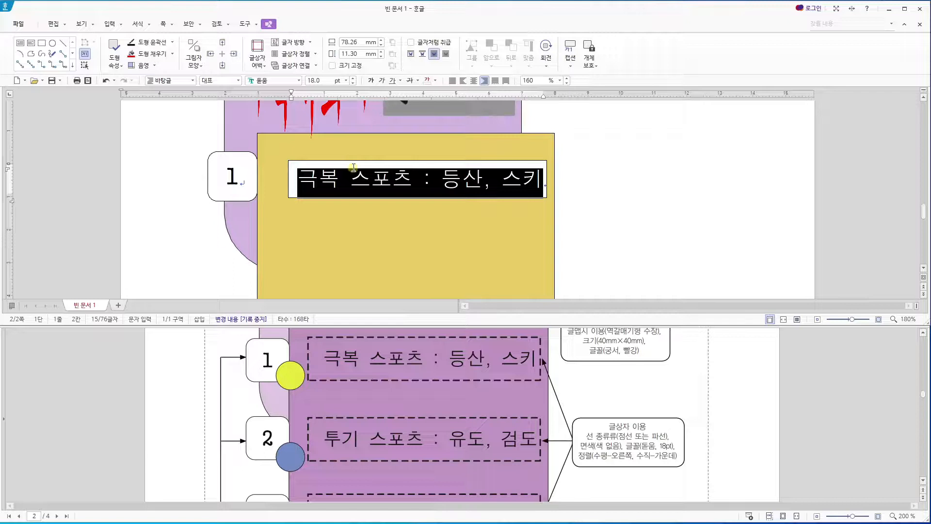
- Give the 극복 스포츠 text box a dashed outline and no fill
left_click(372, 162)
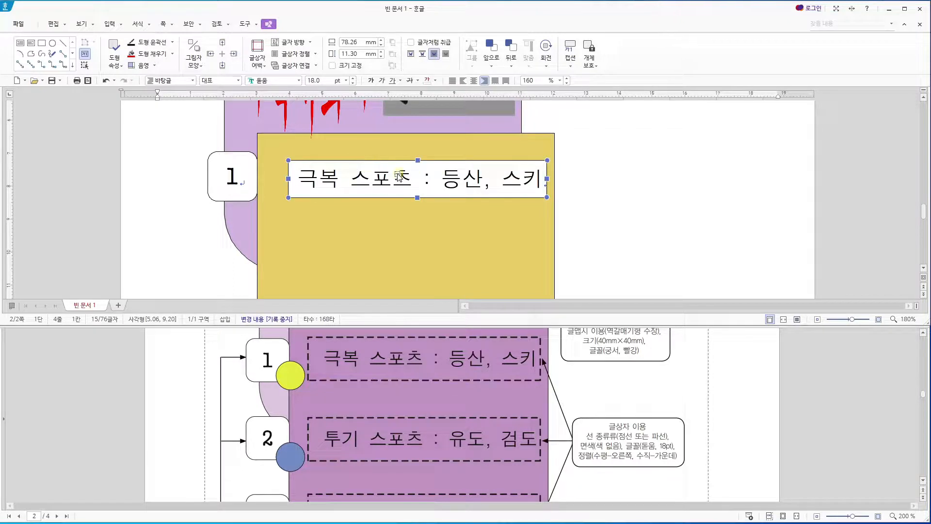
left_click(172, 42)
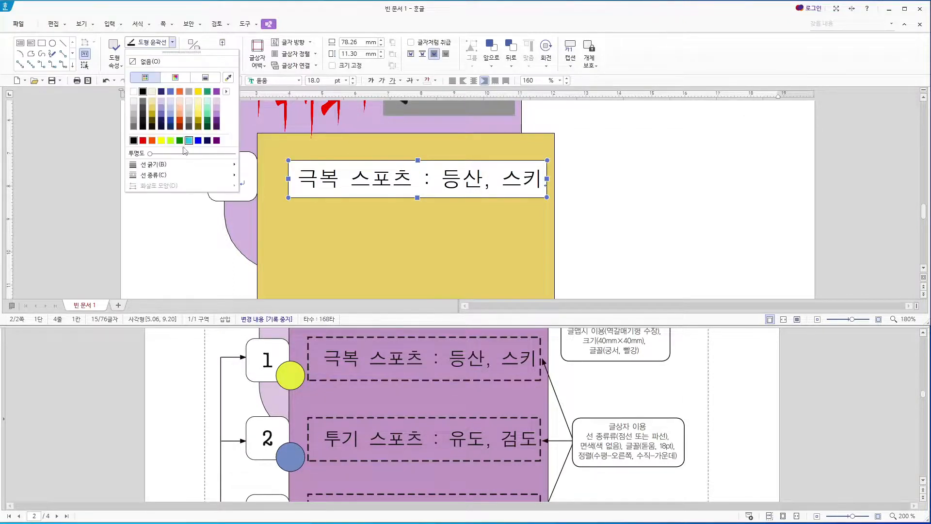
mouse_move(172, 177)
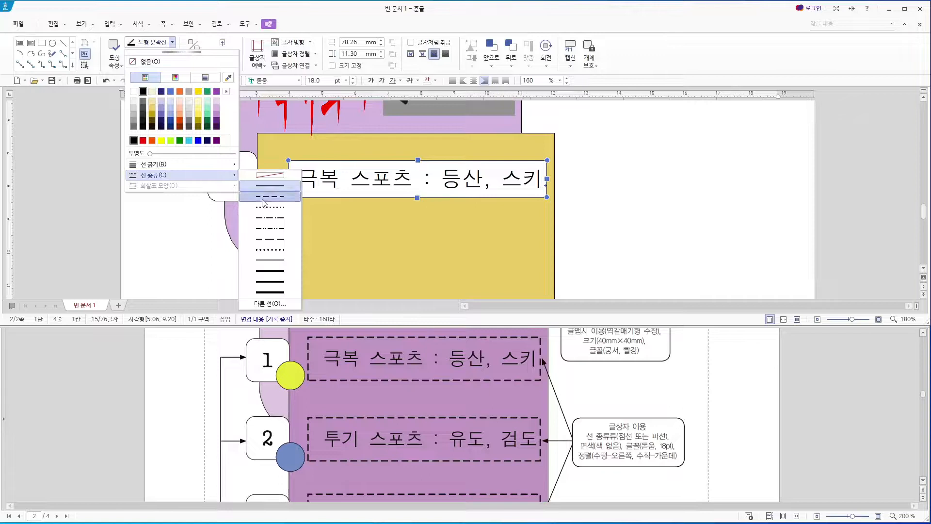
left_click(263, 199)
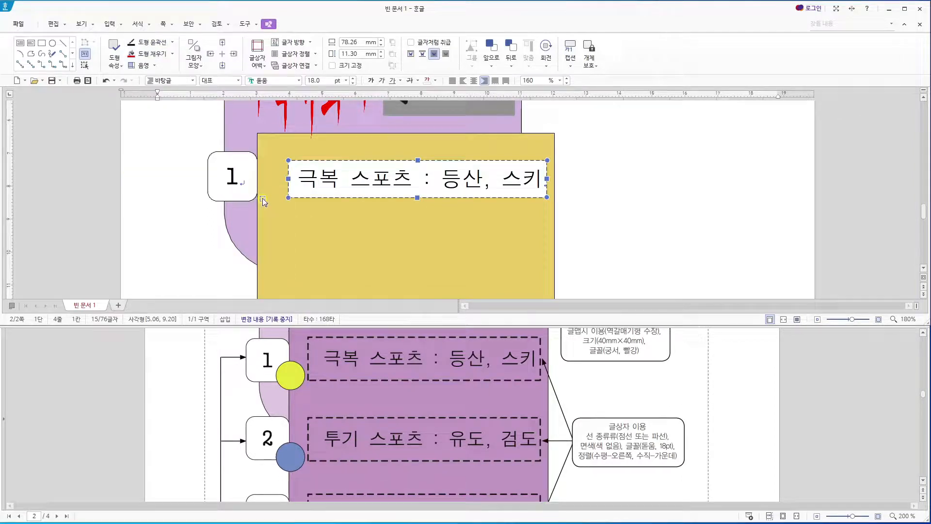
left_click(172, 54)
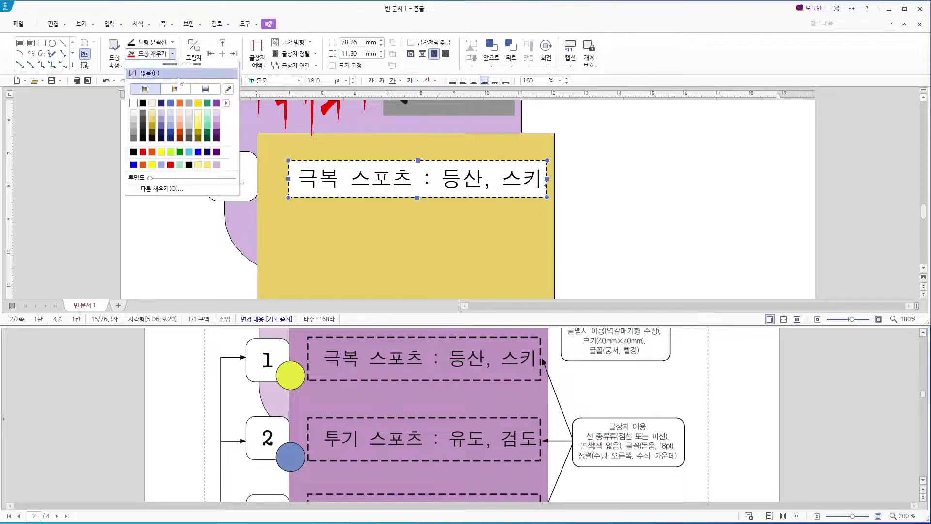
left_click(137, 93)
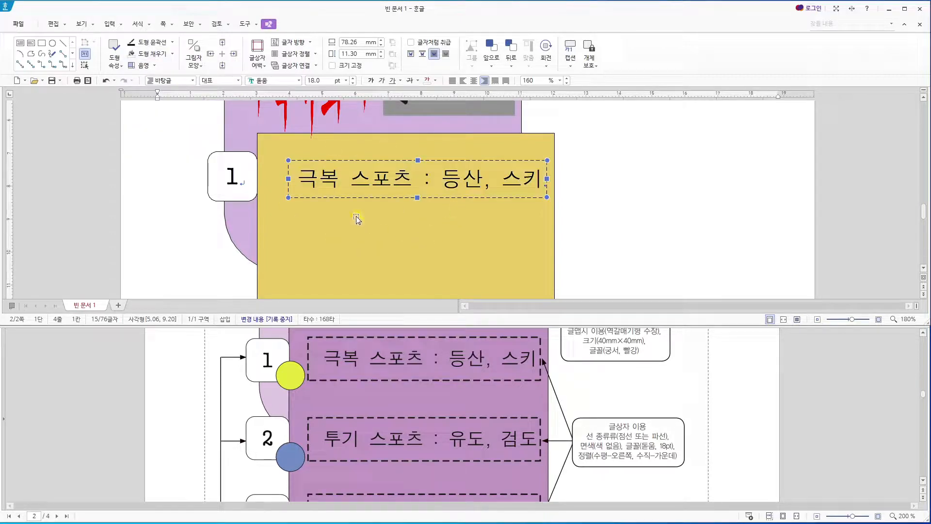
- Draw an ellipse over the lower-right corner of the number 1 square and set its size to 10 mm by 10 mm
left_click(53, 44)
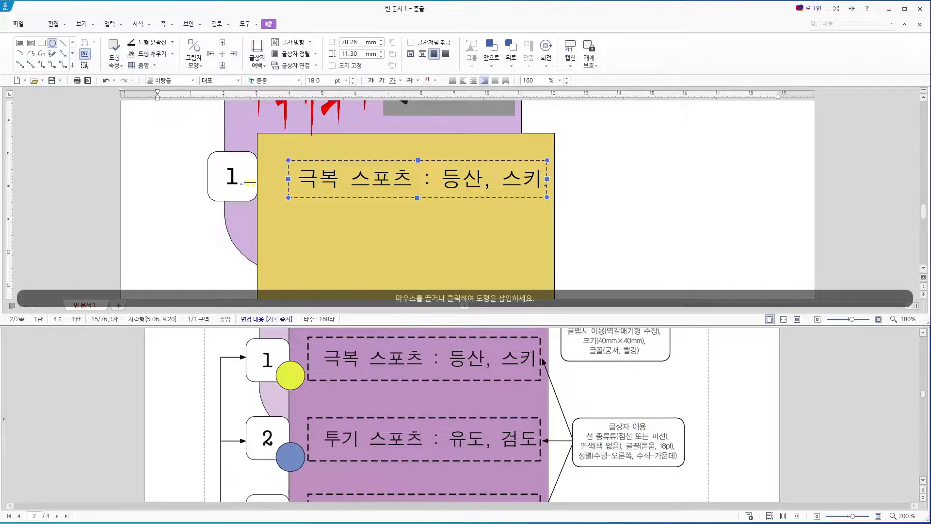
left_click_drag(247, 181, 274, 210)
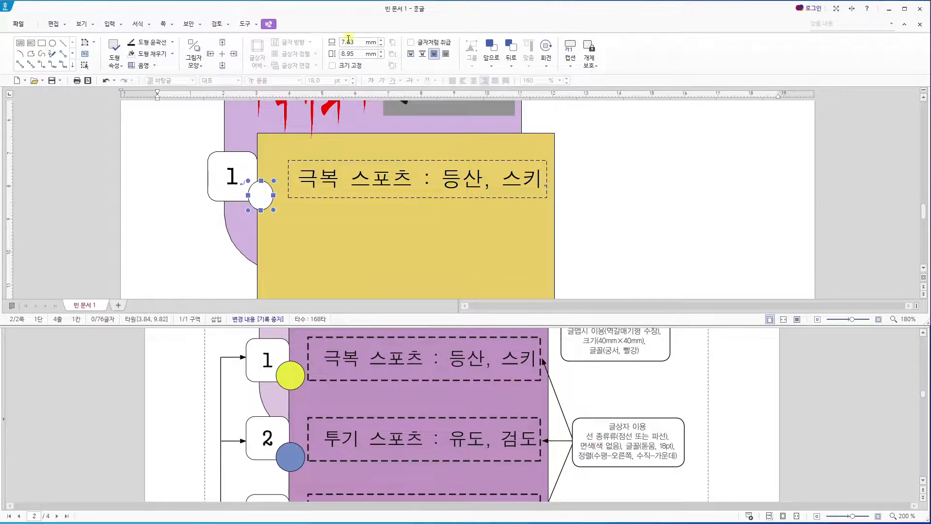
scroll(329, 385, "down", 5)
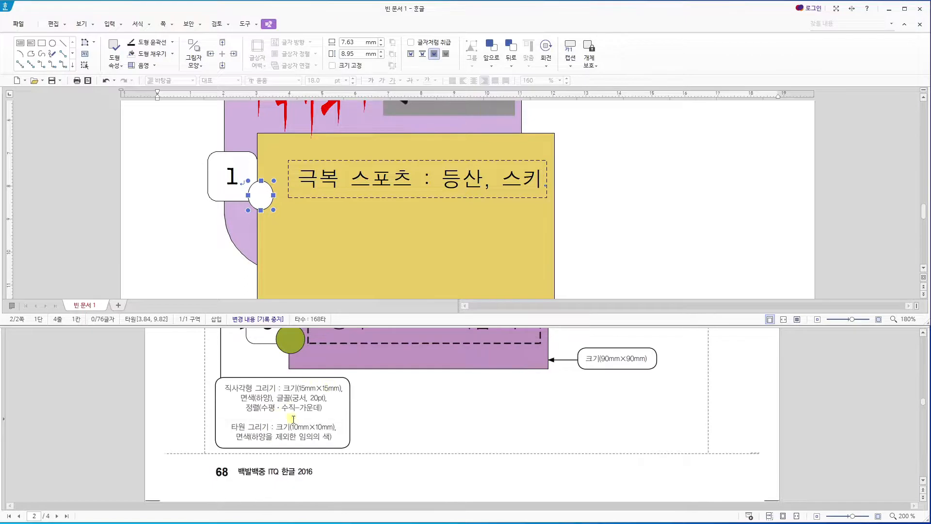
left_click(355, 41)
type("10")
left_click(360, 55)
key("Return")
- Nudge the circle slightly left at the square's corner and fill it with light green
scroll(297, 368, "up", 5)
left_click_drag(271, 194, 267, 195)
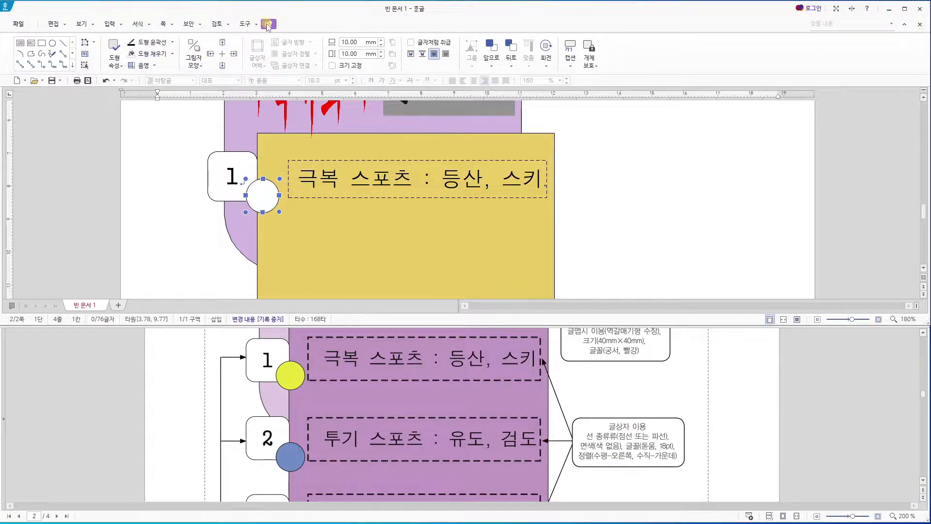
left_click(173, 54)
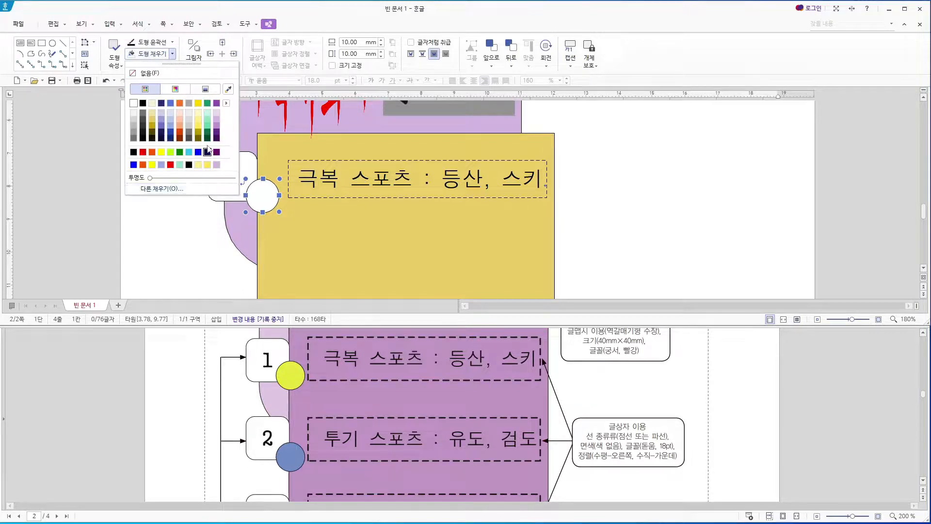
left_click(207, 119)
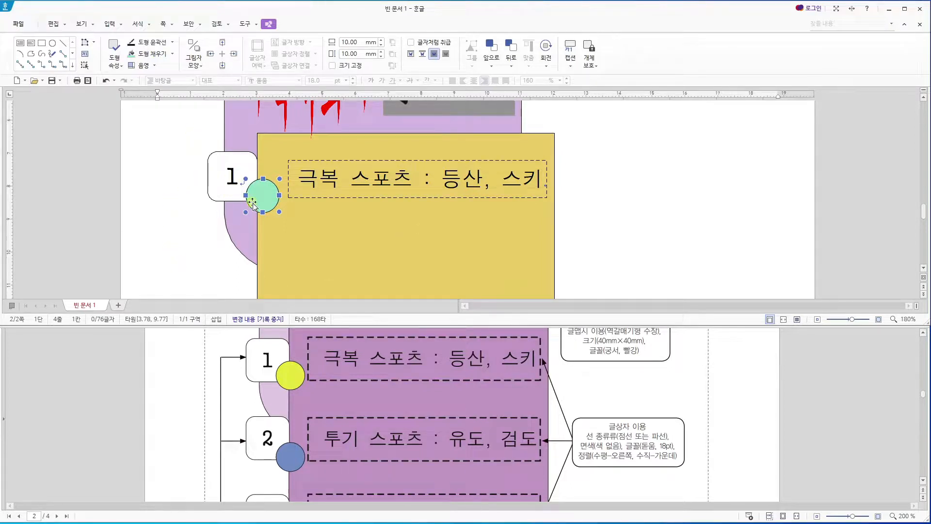
- Select the circle, number square and dashed text box together and copy them straight down twice to make three rows
left_click(216, 183, "shift")
left_click(348, 185, "shift")
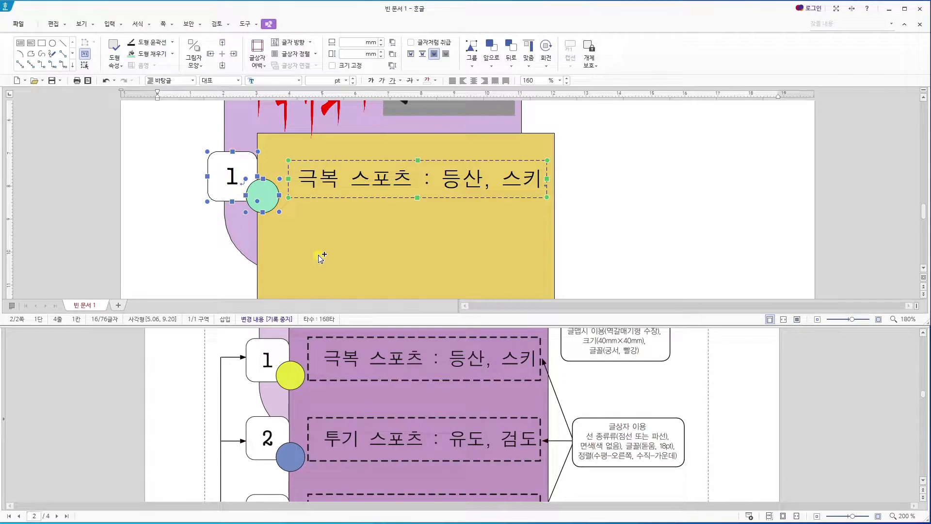
left_click_drag(315, 181, 313, 251)
scroll(343, 269, "down", 3)
left_click_drag(327, 150, 326, 229)
scroll(435, 381, "down", 3)
scroll(435, 381, "up", 2)
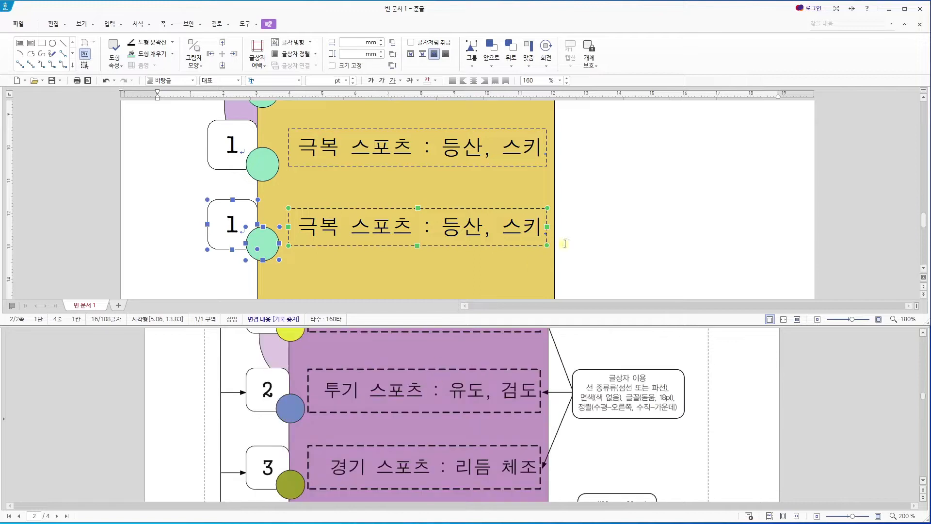
- Move the third row's circle, square and text box further down towards the gold rectangle's lower edge
scroll(557, 242, "down", 3)
scroll(561, 235, "up", 6)
scroll(481, 380, "down", 1)
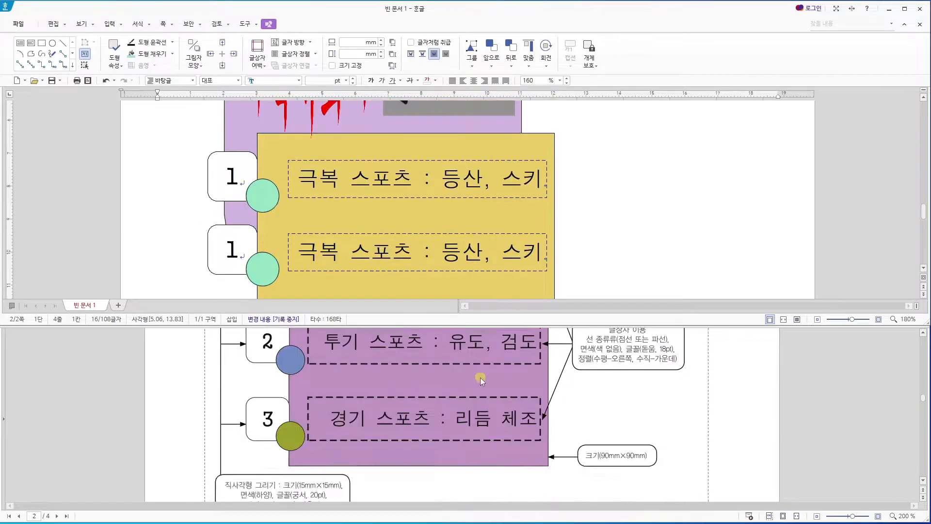
scroll(481, 381, "up", 3)
scroll(329, 212, "down", 3)
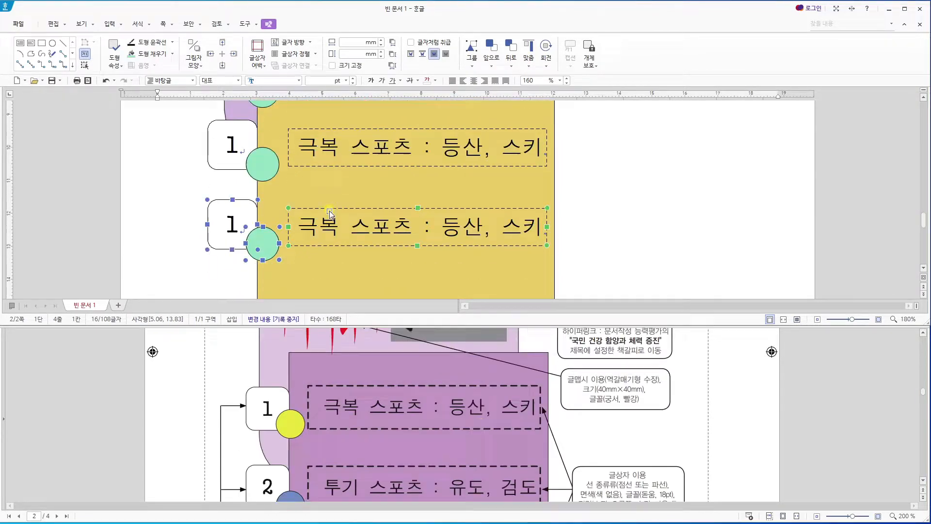
scroll(330, 213, "down", 2)
scroll(374, 420, "down", 2)
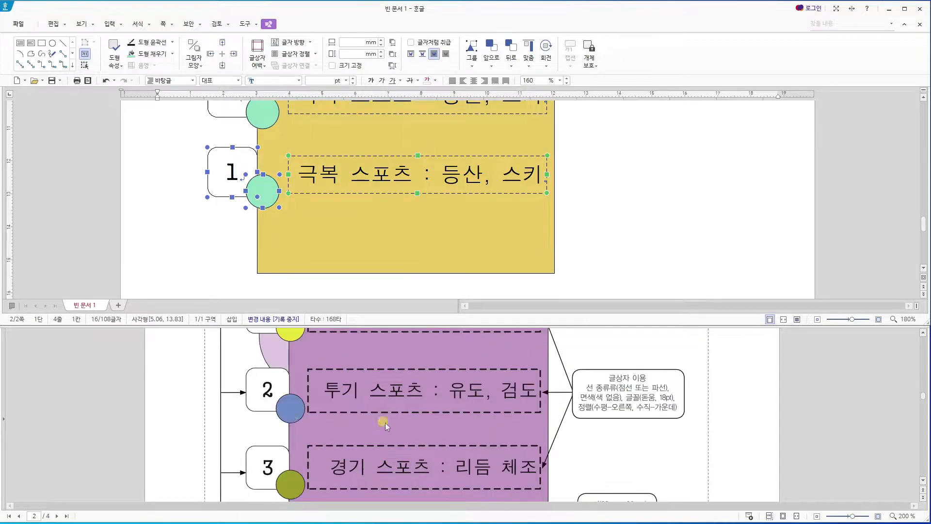
mouse_move(311, 204)
left_mouse_down()
mouse_move(309, 236)
mouse_move(311, 221)
left_mouse_up()
scroll(348, 161, "up", 3)
scroll(348, 161, "up", 2)
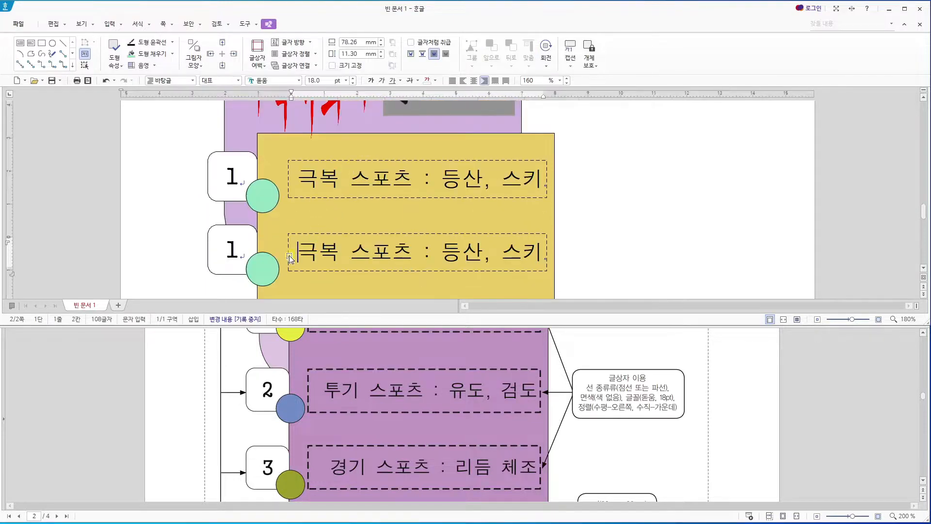
- Select the second row's square, circle and text box, shift them slightly down to even out the row spacing, and deselect them
left_click(234, 251)
left_click(318, 268, "shift")
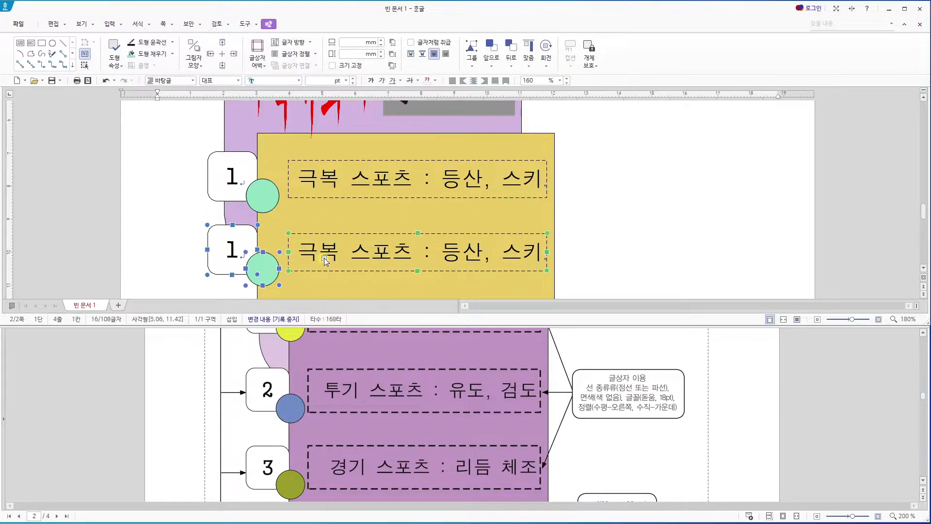
scroll(325, 261, "down", 3)
left_click_drag(334, 151, 370, 169)
scroll(427, 206, "down", 1)
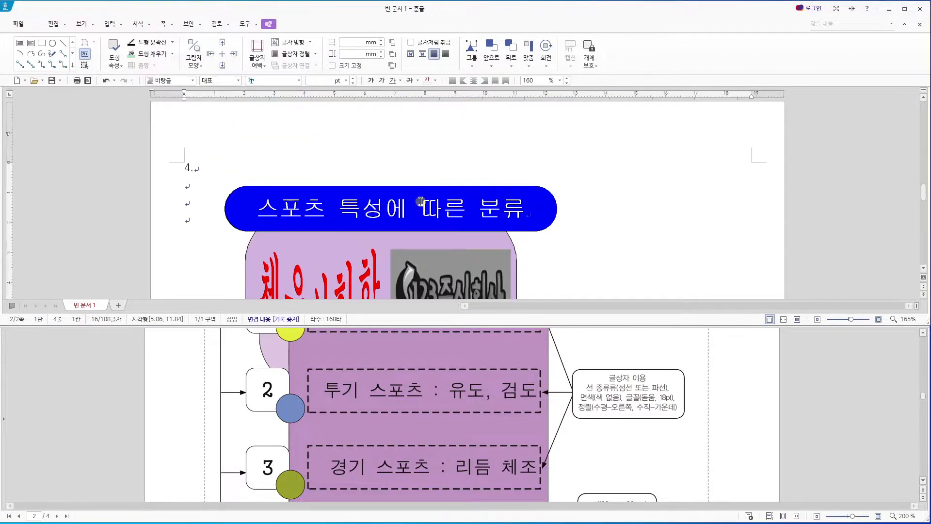
scroll(427, 239, "down", 5)
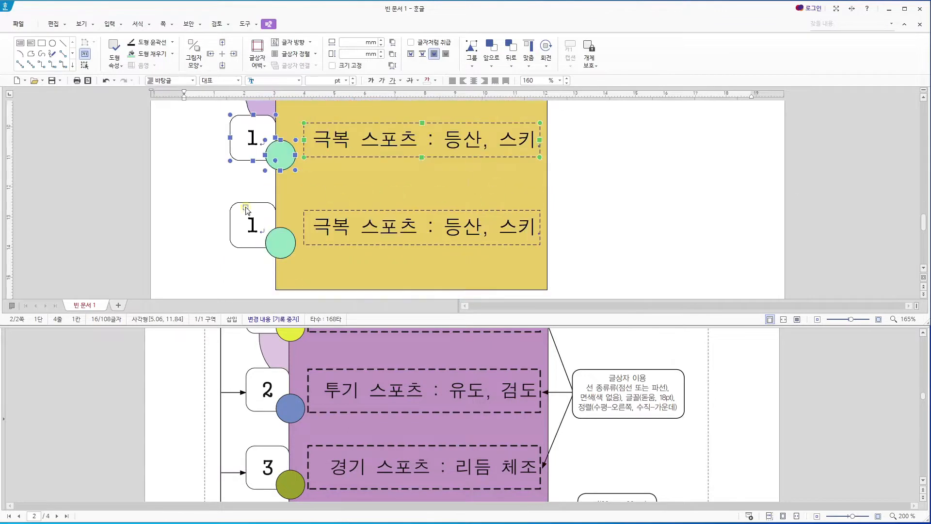
left_click(589, 233)
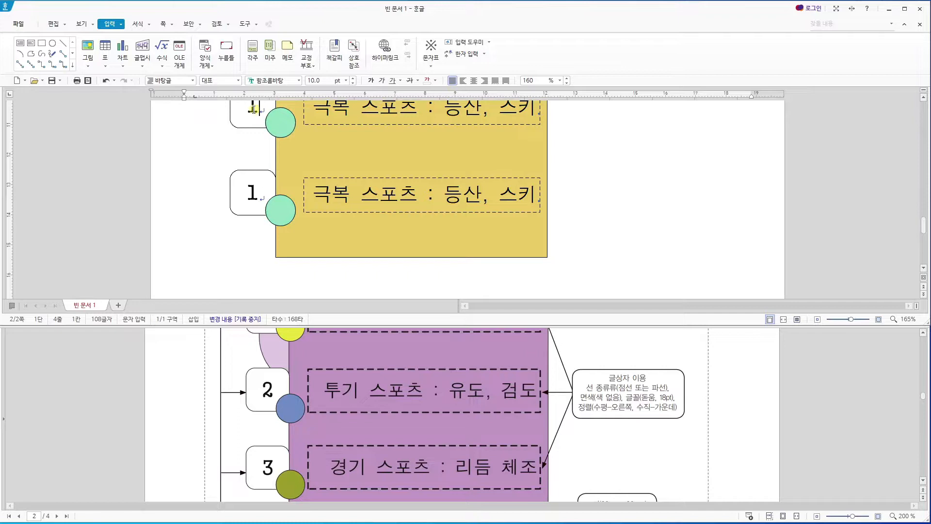
- Number the second row 2 and replace its dashed box text with "투기 스포츠 : 유도, 검도"
left_click(253, 110)
type("2")
left_click_drag(313, 157, 533, 163)
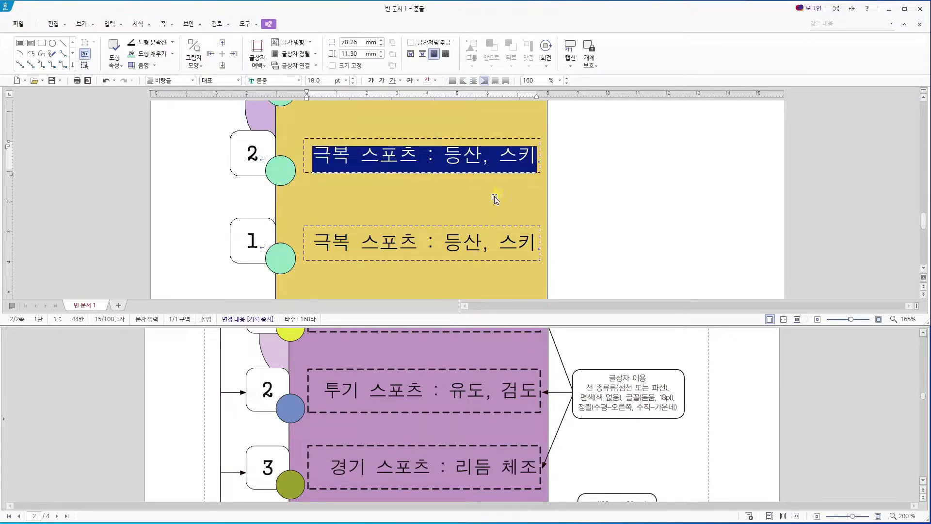
type("투기 ")
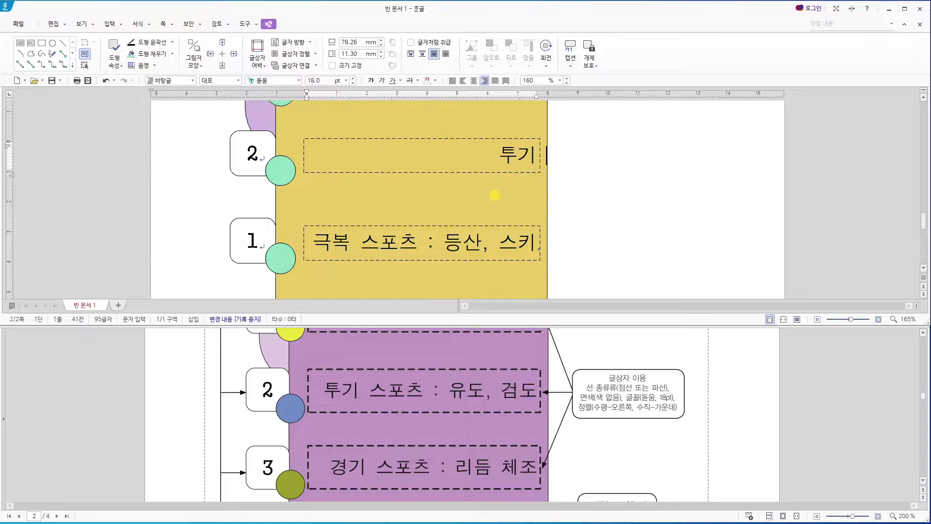
type("스포츠 :")
type("우")
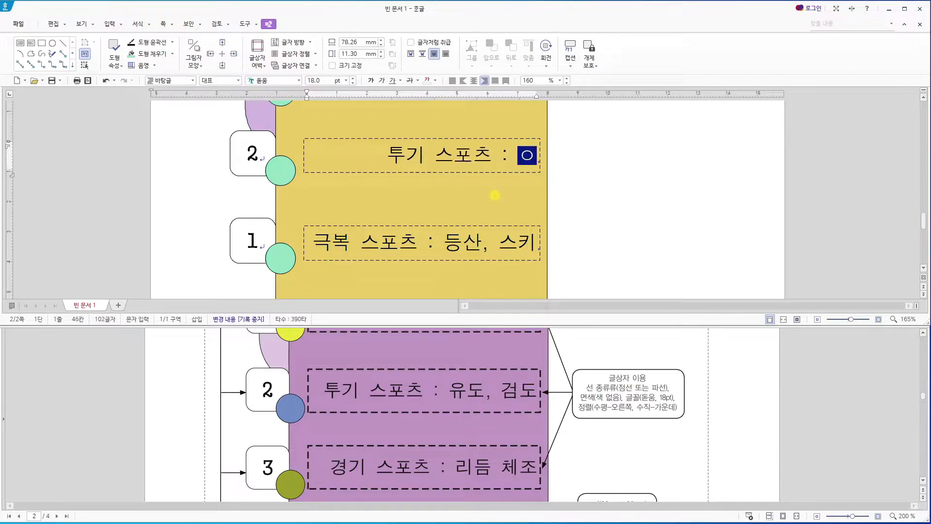
key("BackSpace")
key("BackSpace")
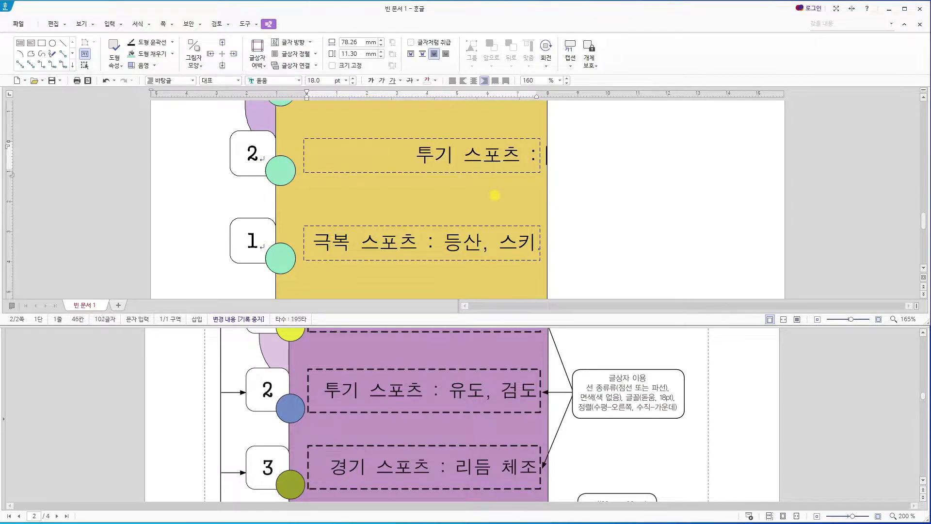
type("유도, 검도")
- Replace the text in the third row's dashed box with "경기 스포츠" followed by a space
left_click_drag(313, 241, 531, 241)
key("Delete")
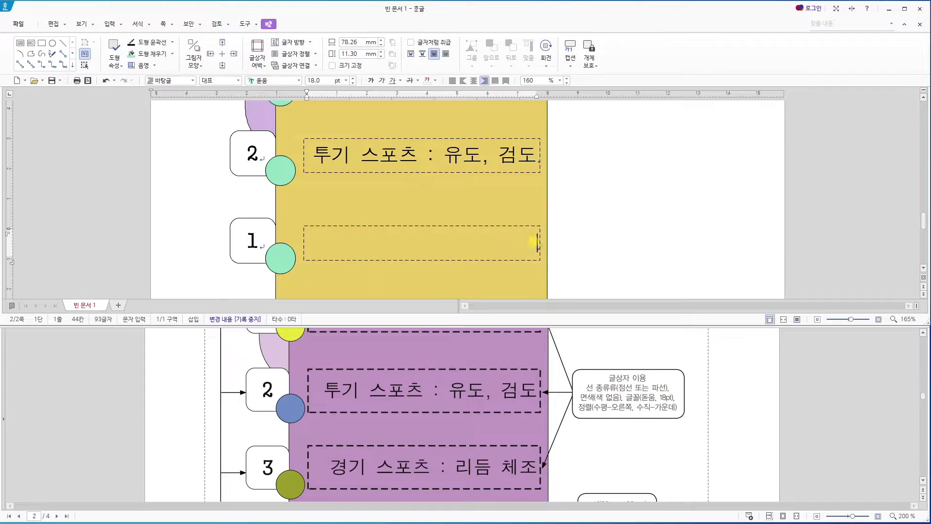
type("경기 스")
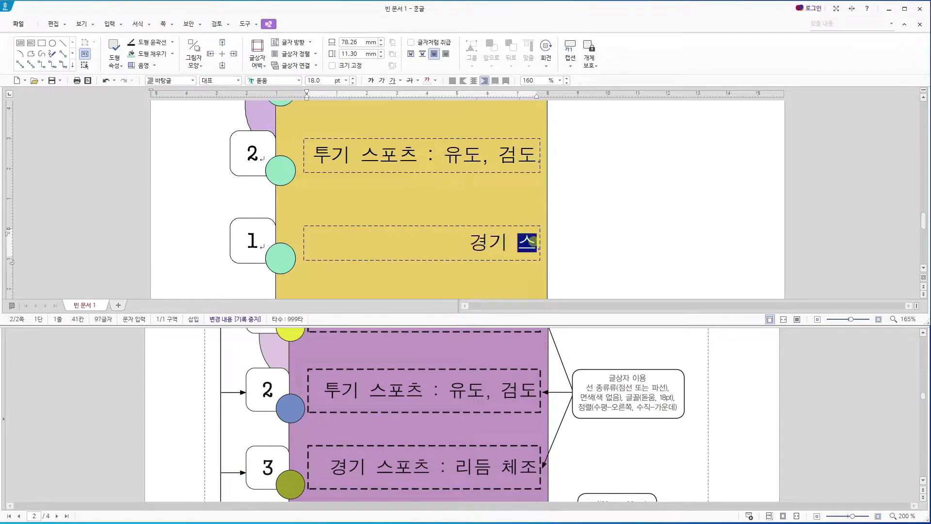
type("포츠 ")
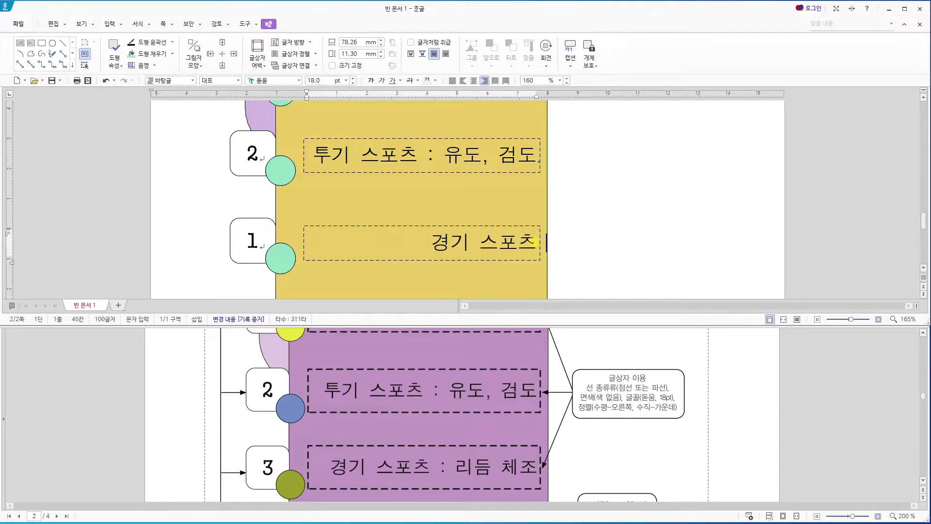
type("“ 림듬")
key("BackSpace")
key("BackSpace")
key("BackSpace")
key("BackSpace")
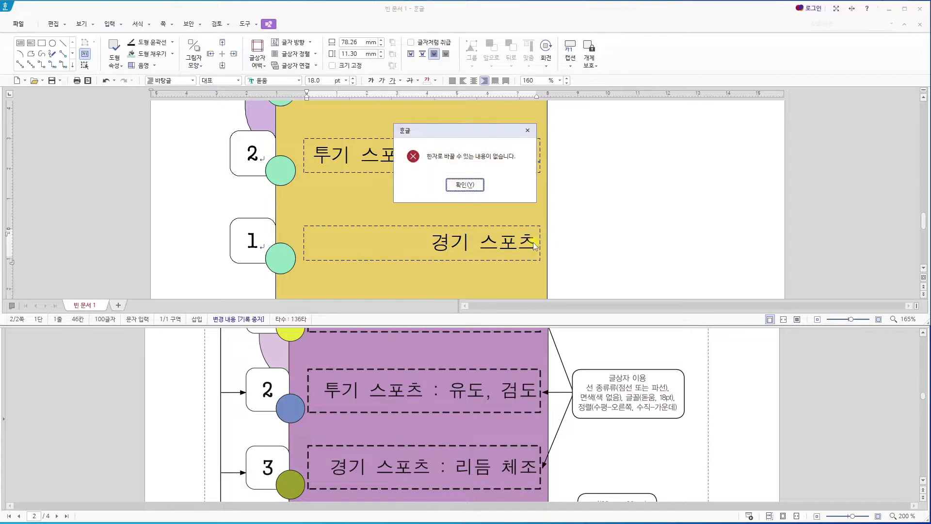
key("Return")
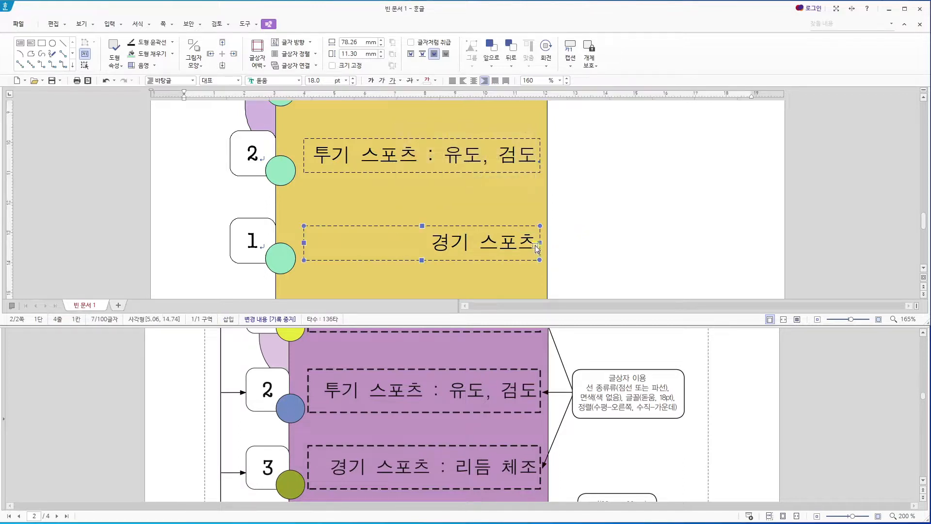
left_click(563, 252)
scroll(563, 252, "down", 3)
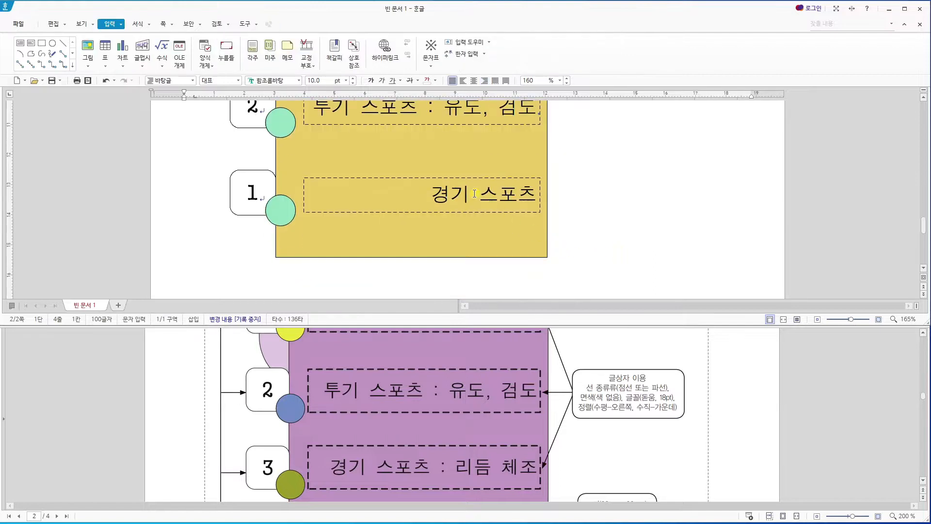
left_click(533, 196)
double_click(509, 195)
left_click(537, 204)
left_click(534, 204)
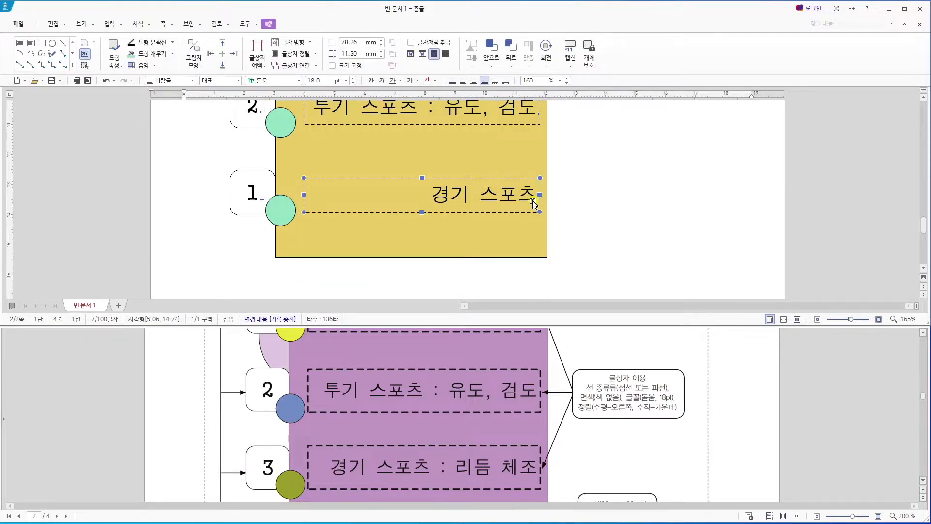
scroll(556, 201, "up", 8)
scroll(556, 202, "down", 7)
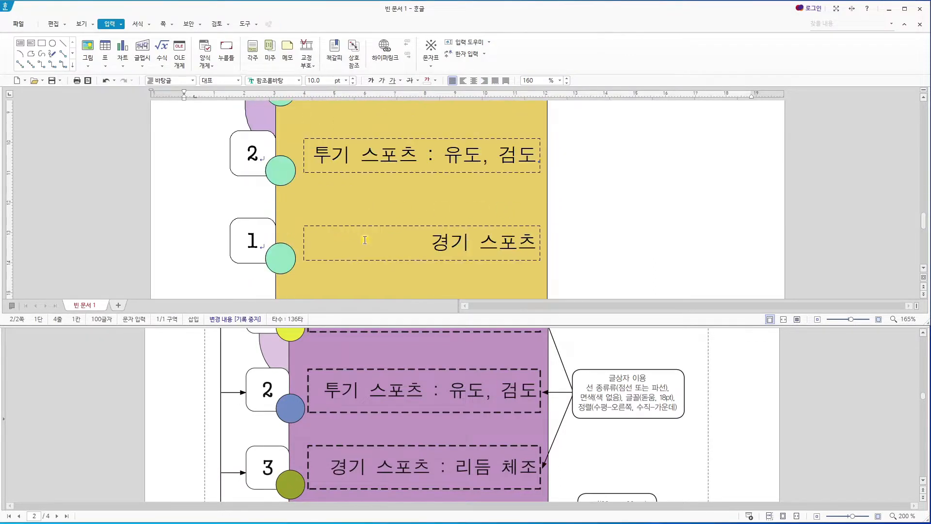
- Complete the third row's text with ": 리듬 체조" and change its number to 3
left_click(428, 249)
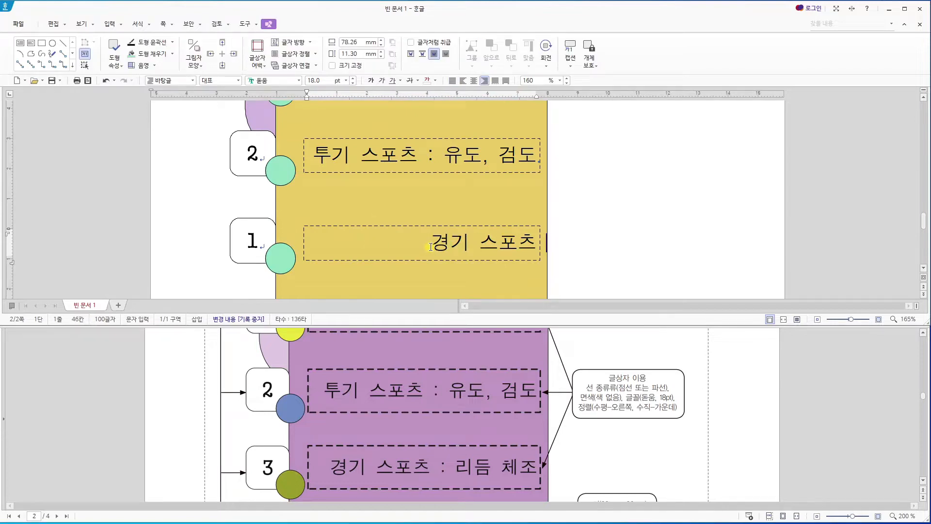
type(":")
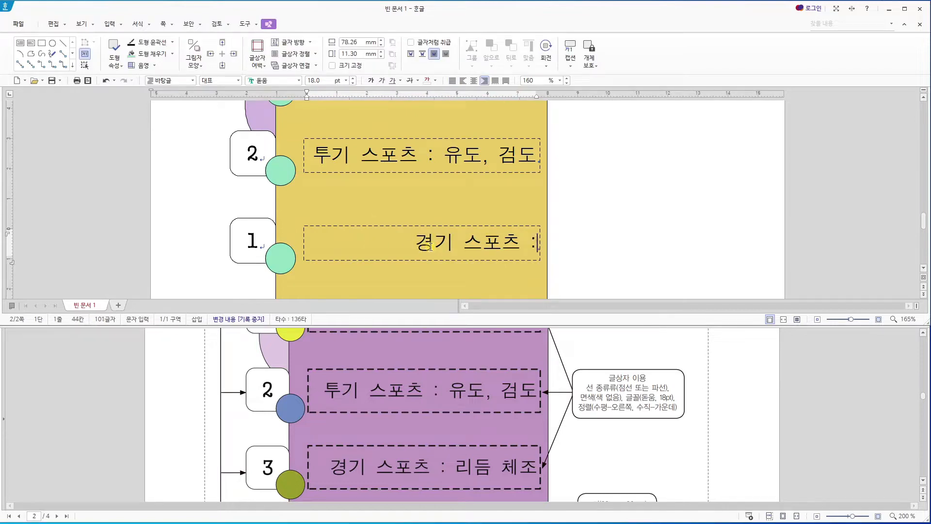
type(" 리듬 체조")
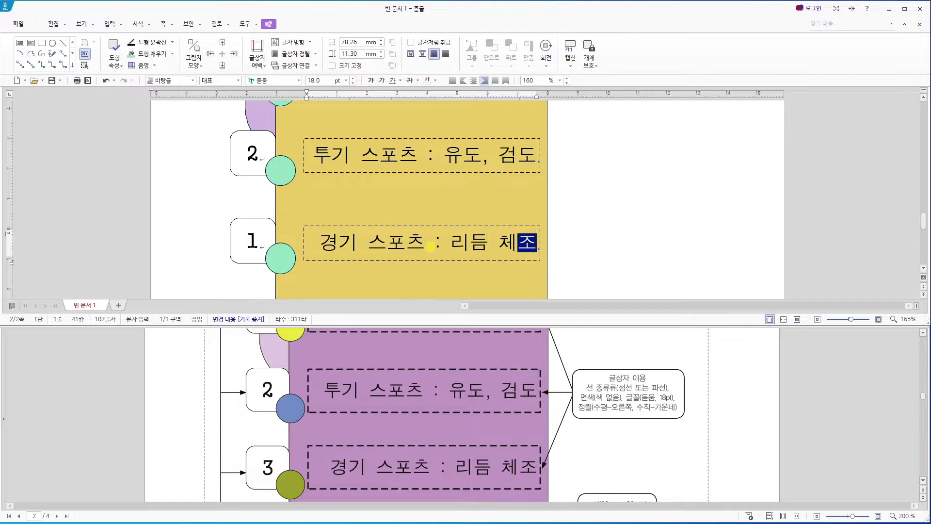
double_click(256, 241)
type("3")
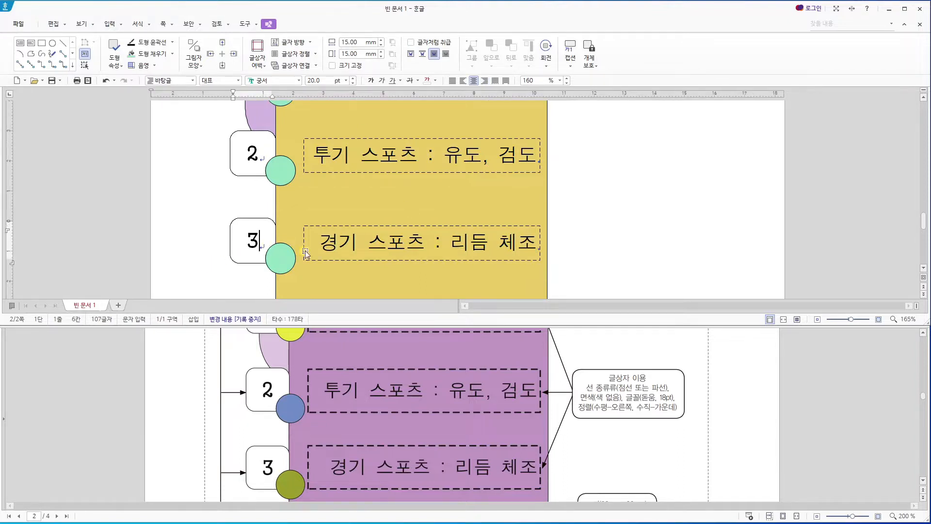
- Fill the second row's circle with light blue
left_click(284, 179)
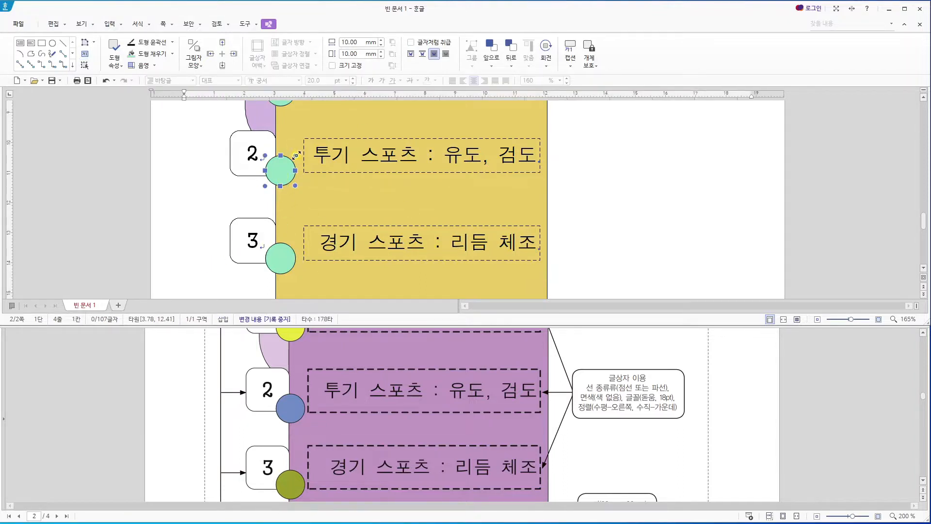
scroll(297, 171, "up", 2)
left_click(173, 55)
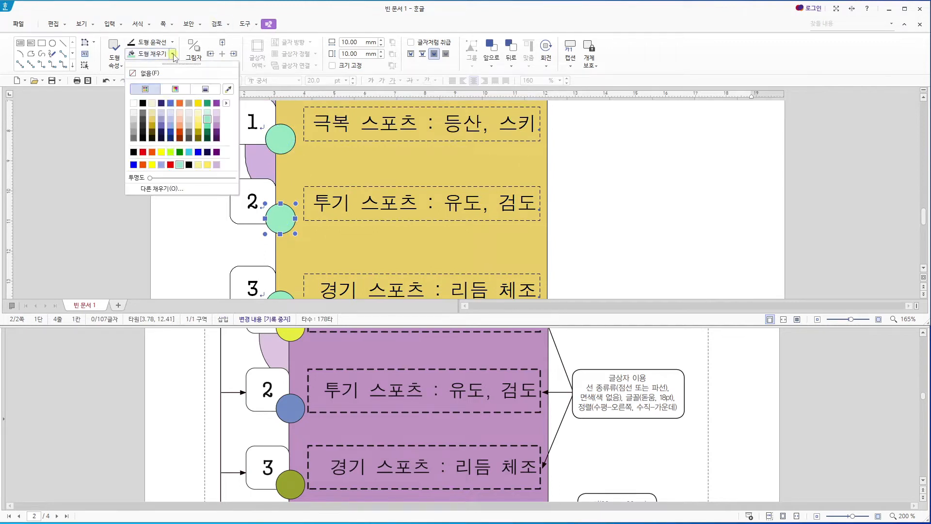
left_click(171, 119)
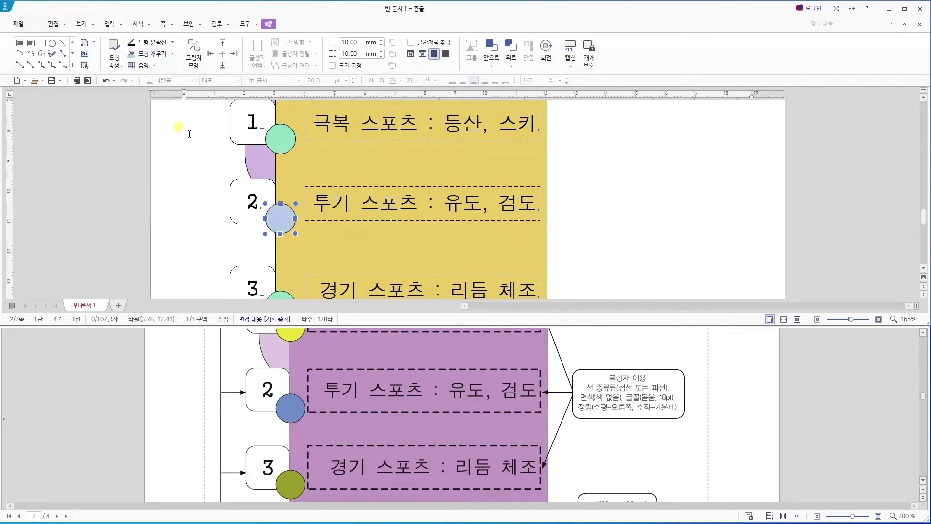
- Fill the third row's circle with dark reddish brown
scroll(327, 223, "up", 8)
scroll(284, 236, "down", 10)
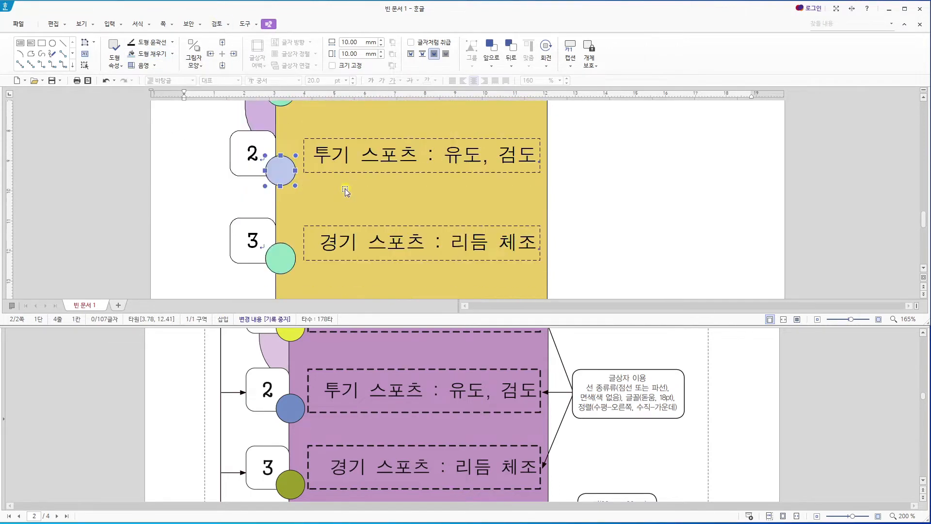
left_click(282, 254)
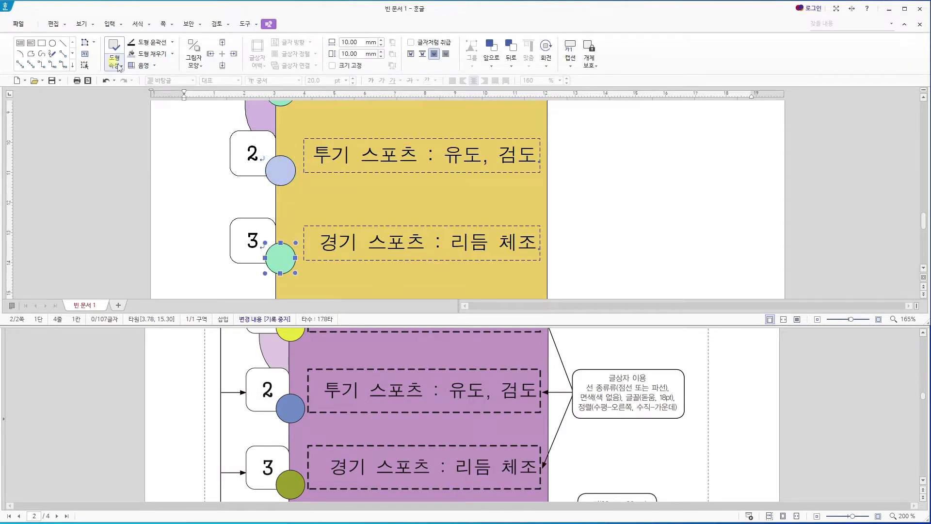
left_click(173, 54)
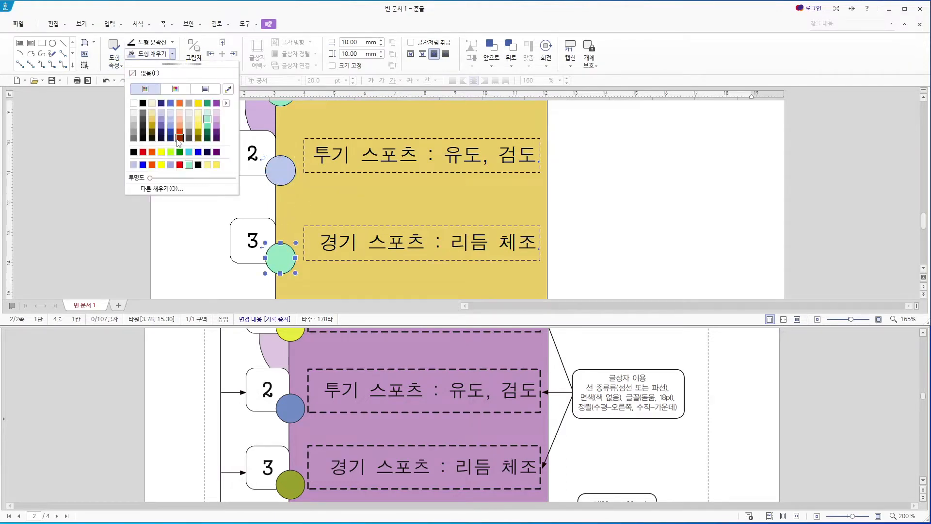
left_click(179, 139)
- Look over the completed drawings on both pages of the document at a reduced zoom
scroll(474, 196, "up", 5)
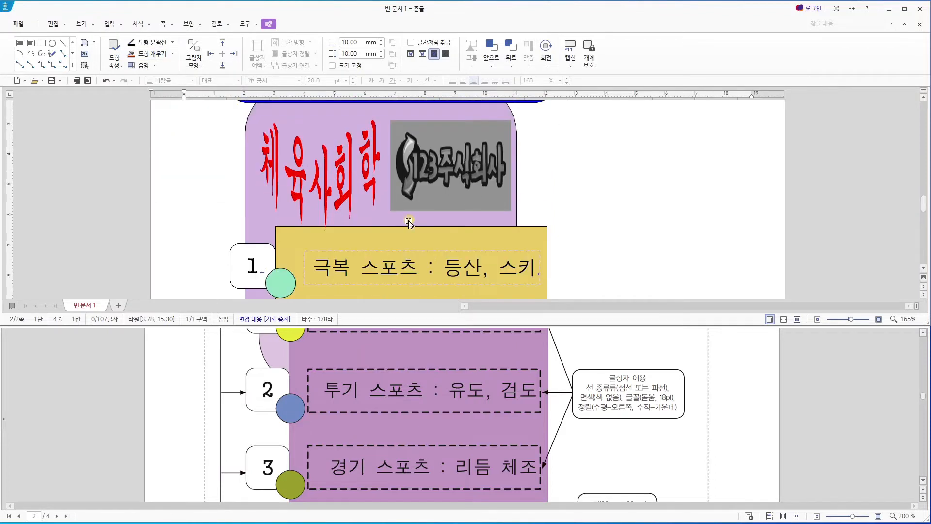
scroll(409, 222, "down", 5)
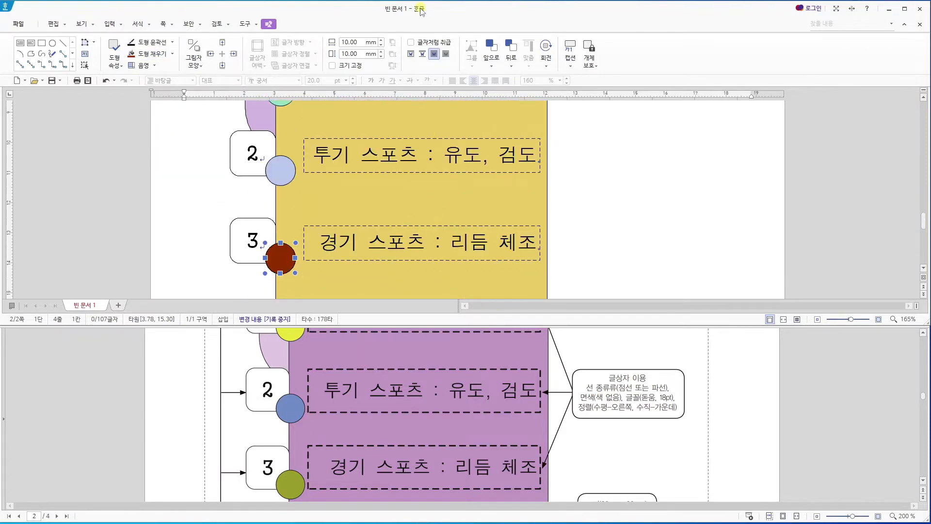
scroll(495, 214, "up", 5)
scroll(499, 213, "down", 3)
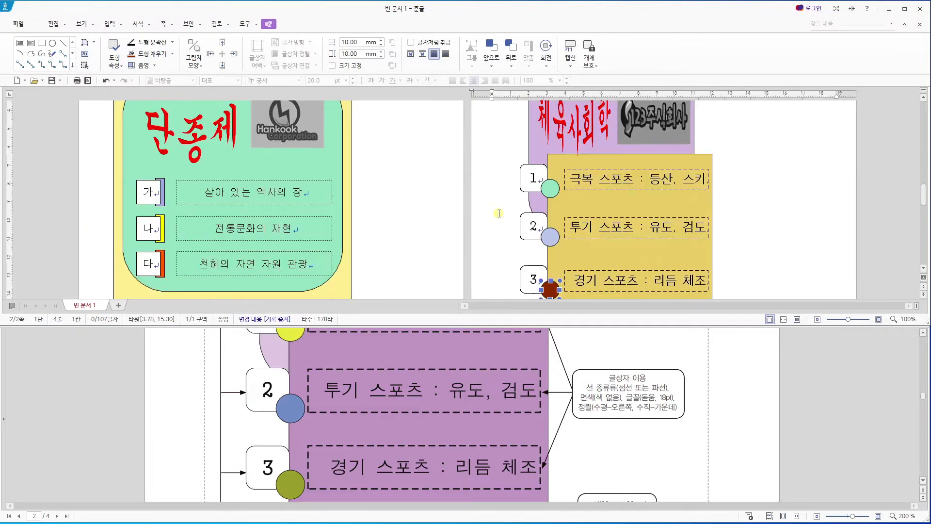
scroll(499, 213, "up", 3)
scroll(594, 223, "down", 3)
scroll(598, 221, "up", 1)
scroll(598, 221, "up", 1)
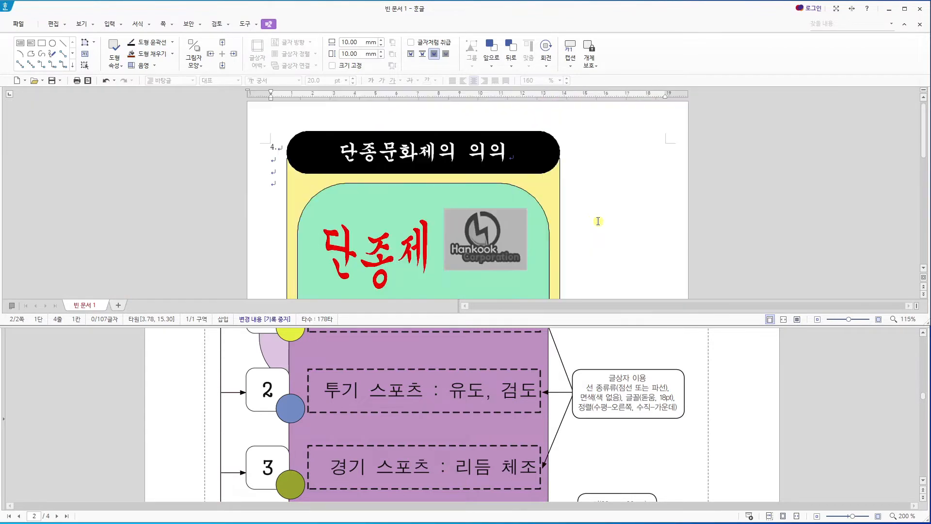
scroll(596, 219, "down", 10)
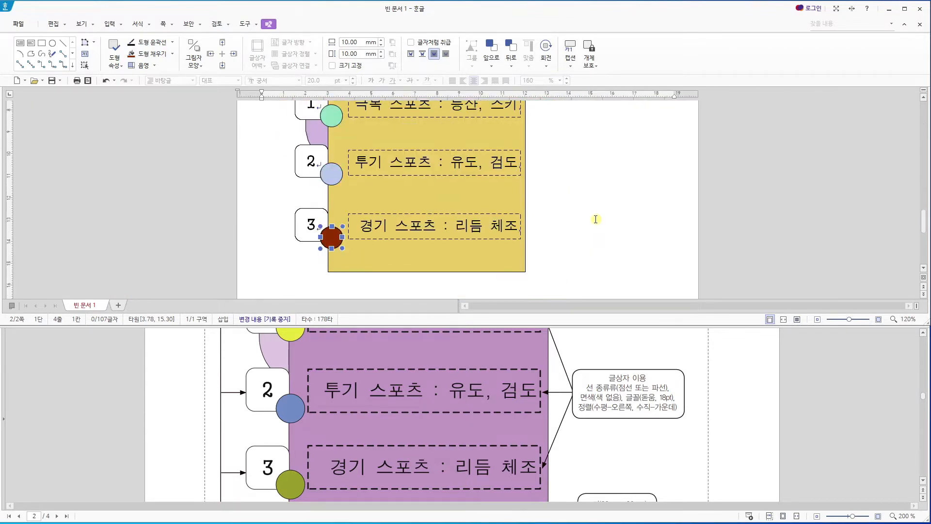
- Compare the title, WordArt, logo picture and three numbered rows of the sports drawing with the reference output and its annotations
scroll(595, 219, "up", 3)
scroll(394, 372, "up", 5)
scroll(395, 372, "down", 1)
scroll(422, 380, "up", 1)
scroll(536, 271, "up", 2)
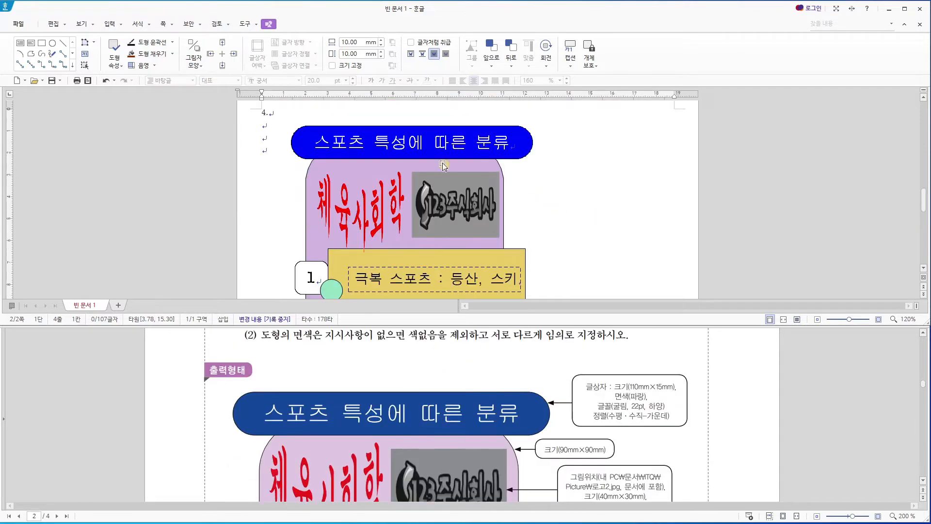
scroll(407, 430, "down", 2)
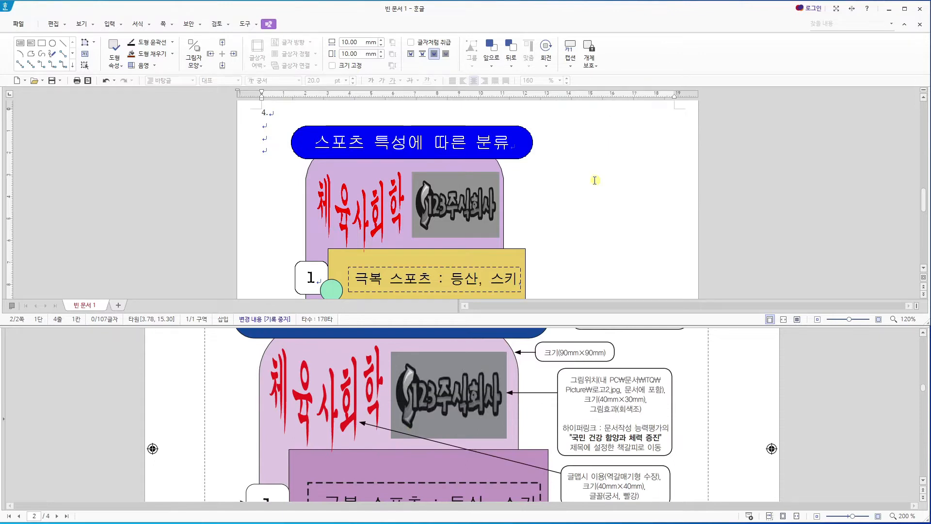
scroll(594, 180, "down", 1)
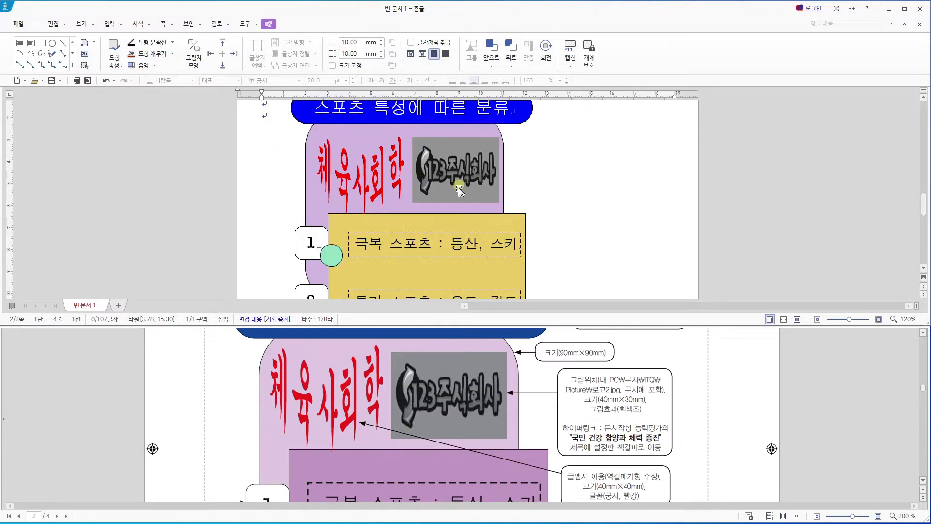
scroll(356, 271, "down", 1)
scroll(392, 382, "down", 3)
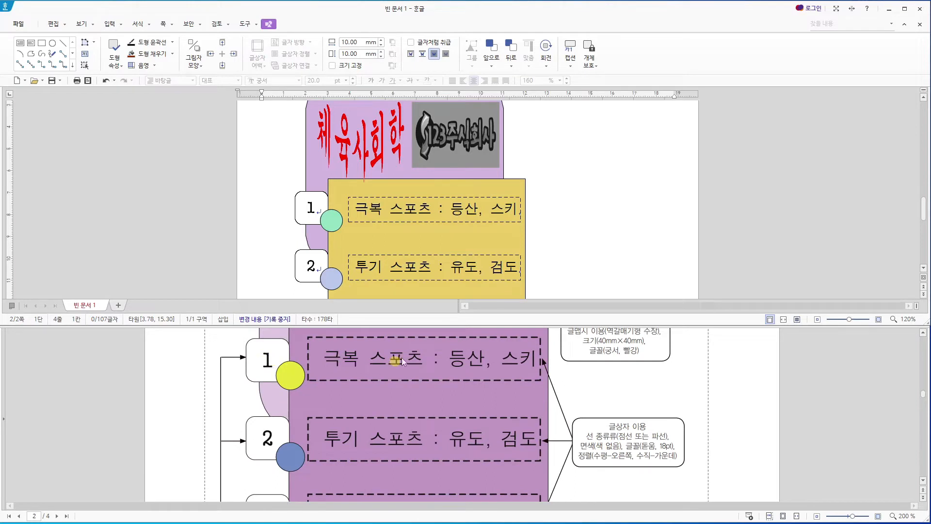
scroll(279, 379, "down", 2)
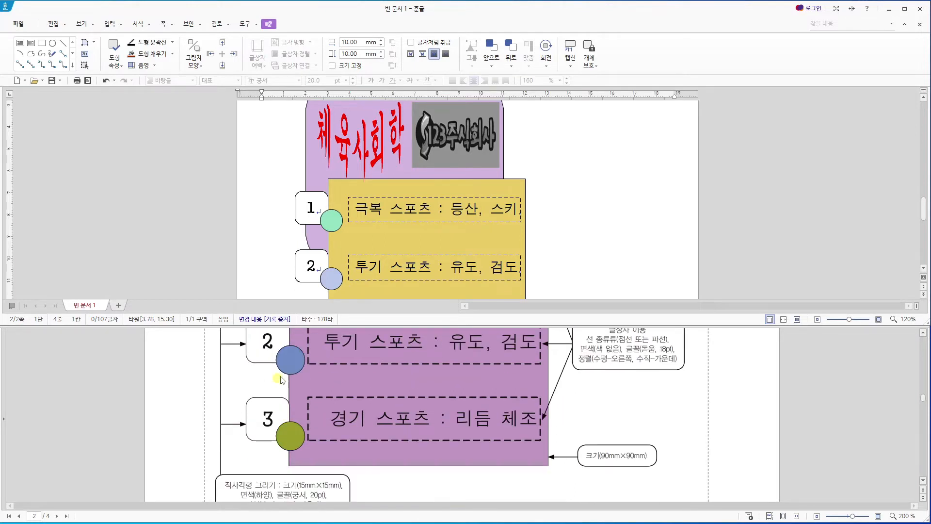
scroll(340, 417, "up", 3)
scroll(339, 398, "up", 3)
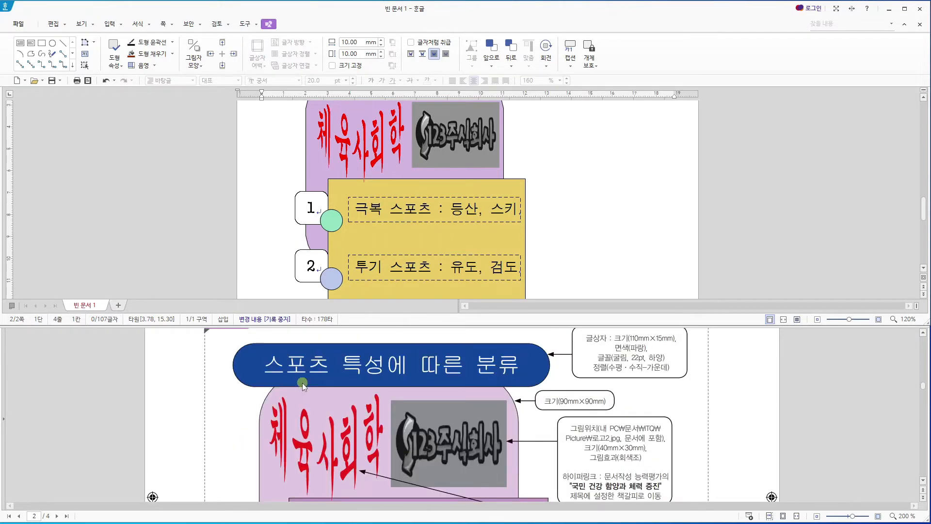
scroll(379, 406, "down", 3)
scroll(323, 424, "up", 2)
scroll(363, 252, "up", 2)
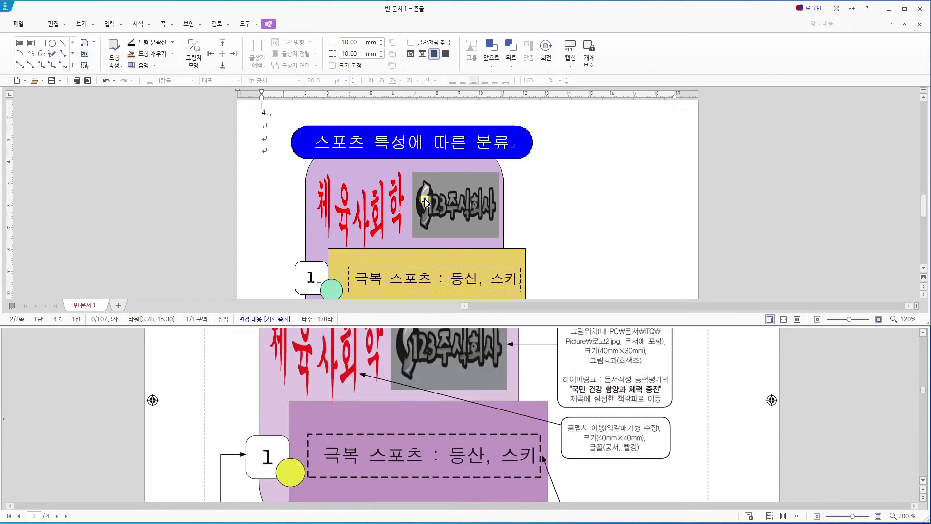
scroll(362, 256, "down", 2)
scroll(340, 262, "down", 2)
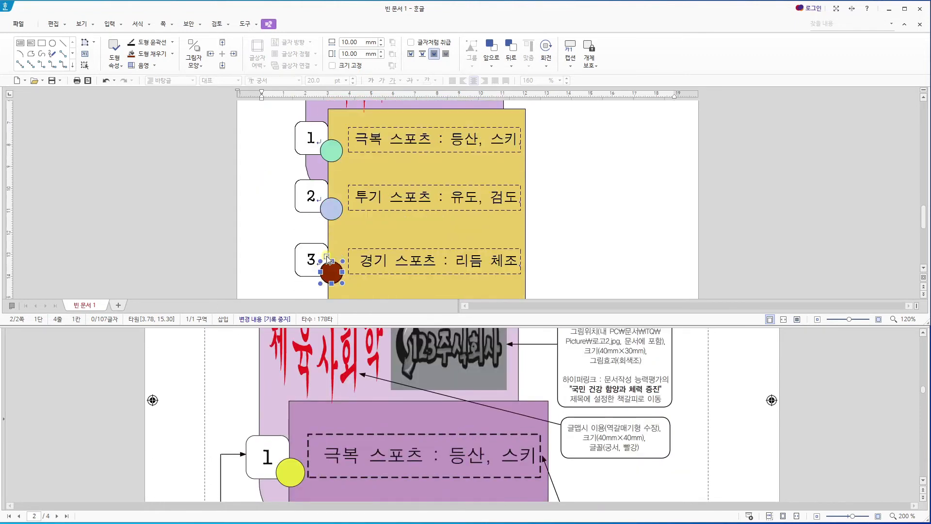
scroll(326, 267, "up", 4)
scroll(348, 234, "down", 4)
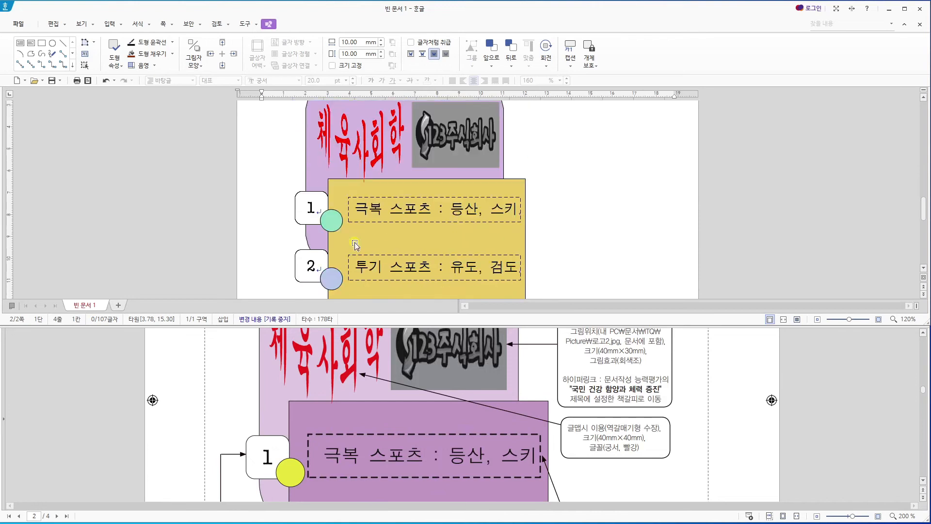
left_click(333, 237)
scroll(416, 403, "down", 4)
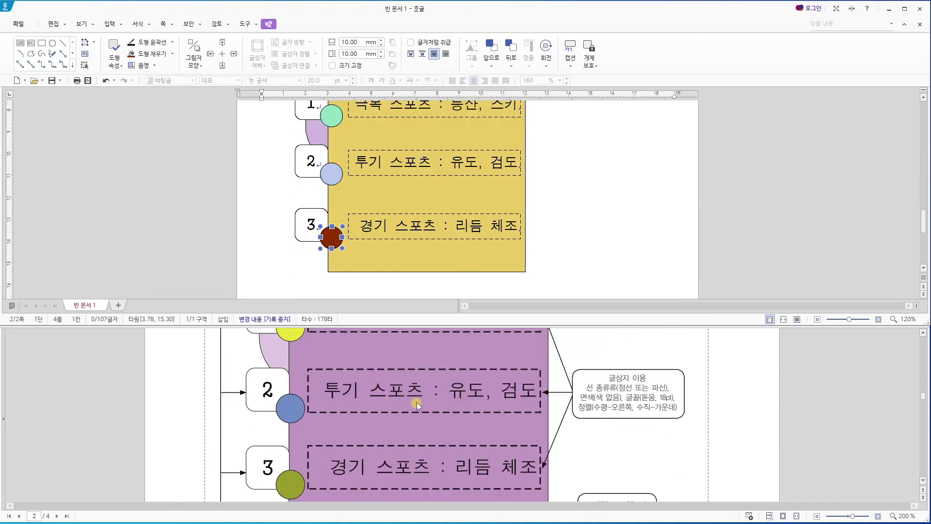